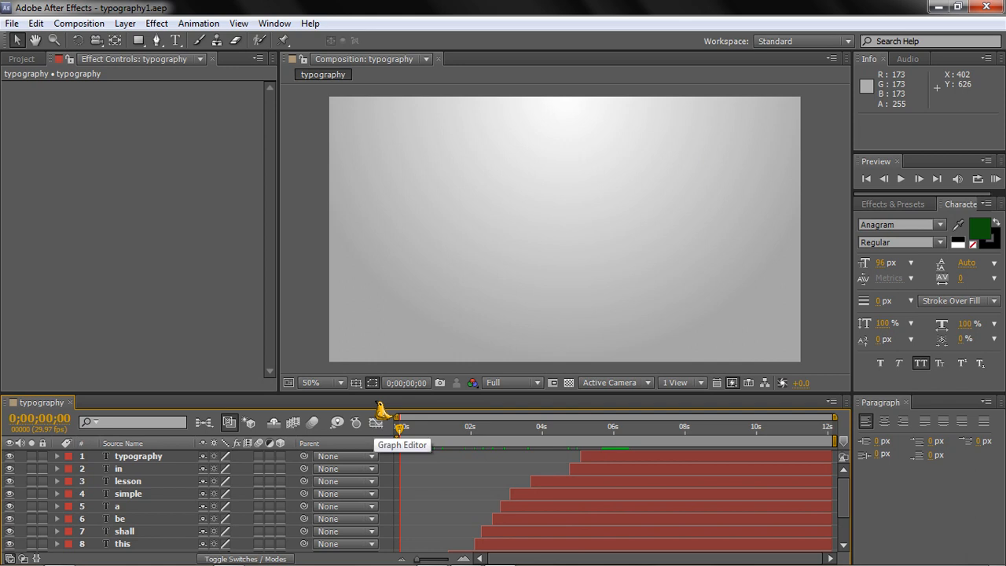
# Play back the finished typography composition as a RAM preview from the start, with the system volume raised
pyautogui.press('KP_0')
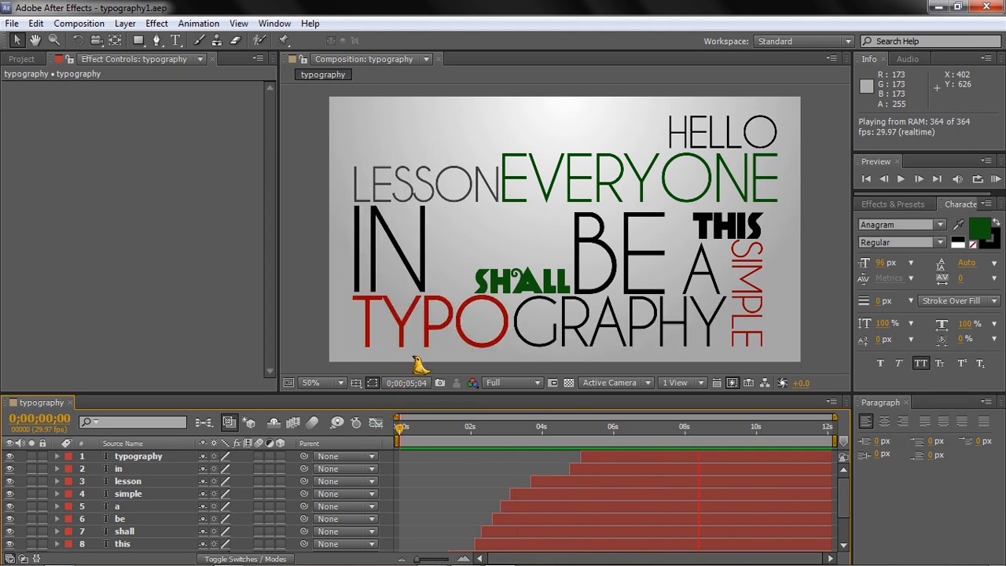
pyautogui.press('space')
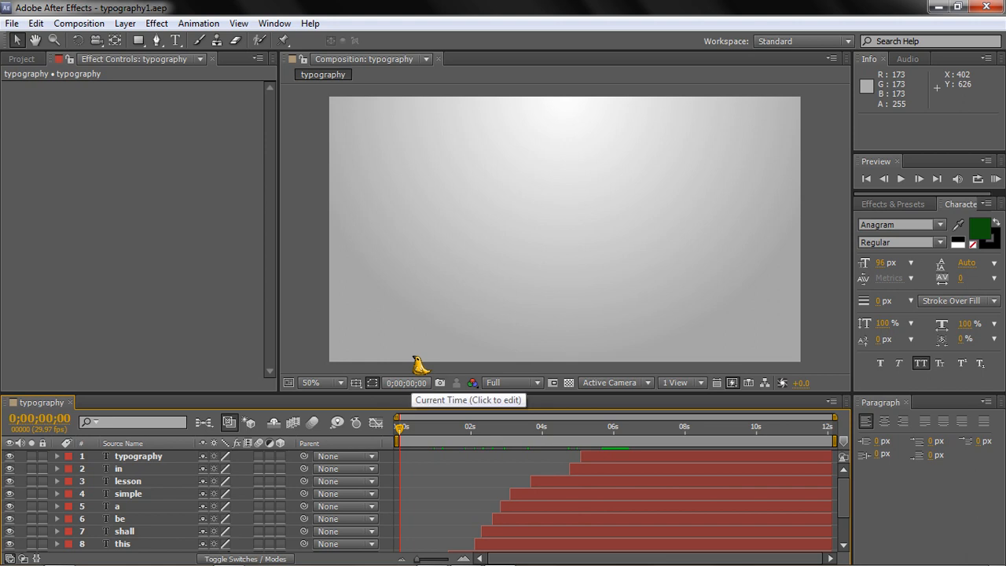
pyautogui.press('XF86AudioRaiseVolume')
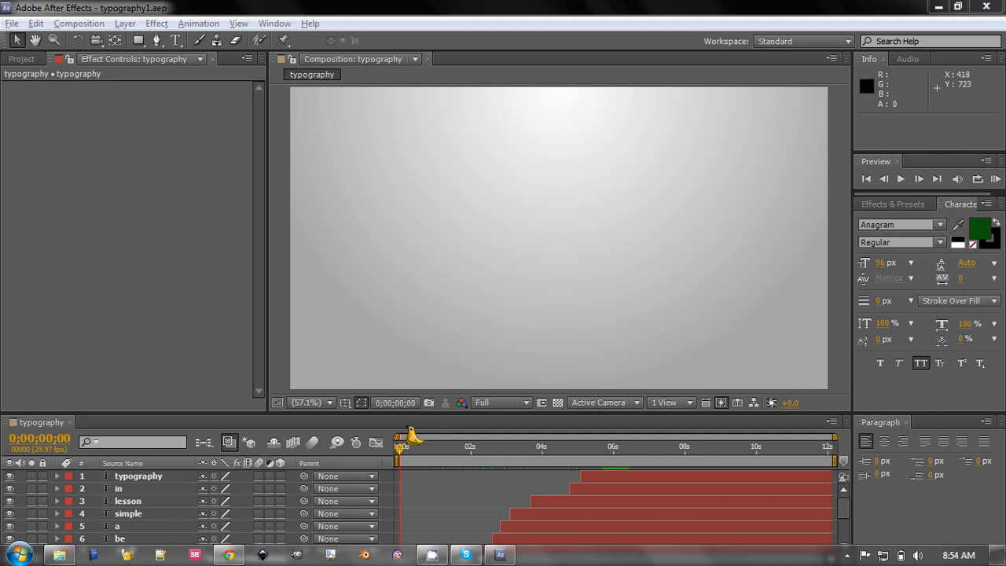
pyautogui.moveTo(412, 436); pyautogui.dragTo(341, 431)
pyautogui.press('KP_0')
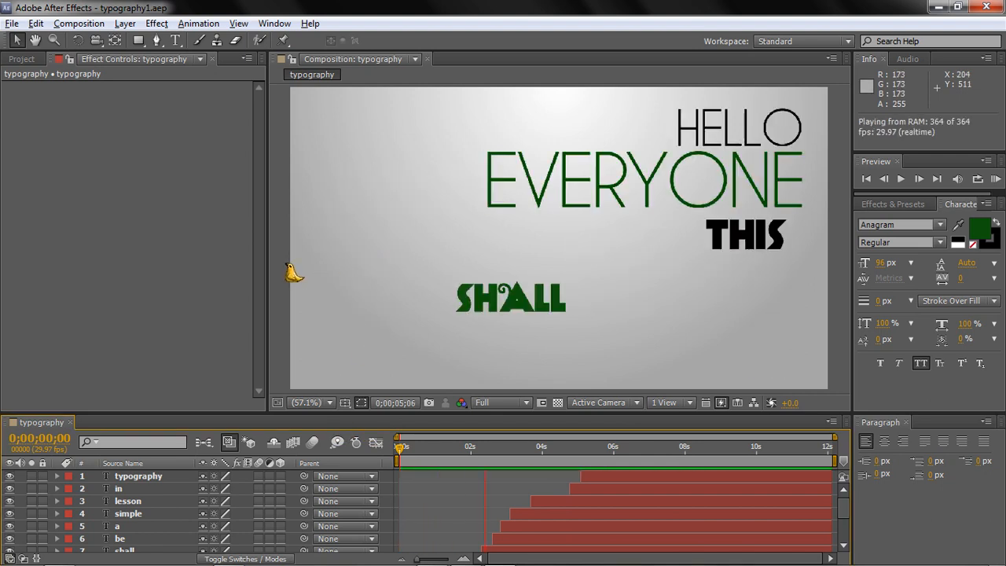
pyautogui.press('XF86AudioRaiseVolume')
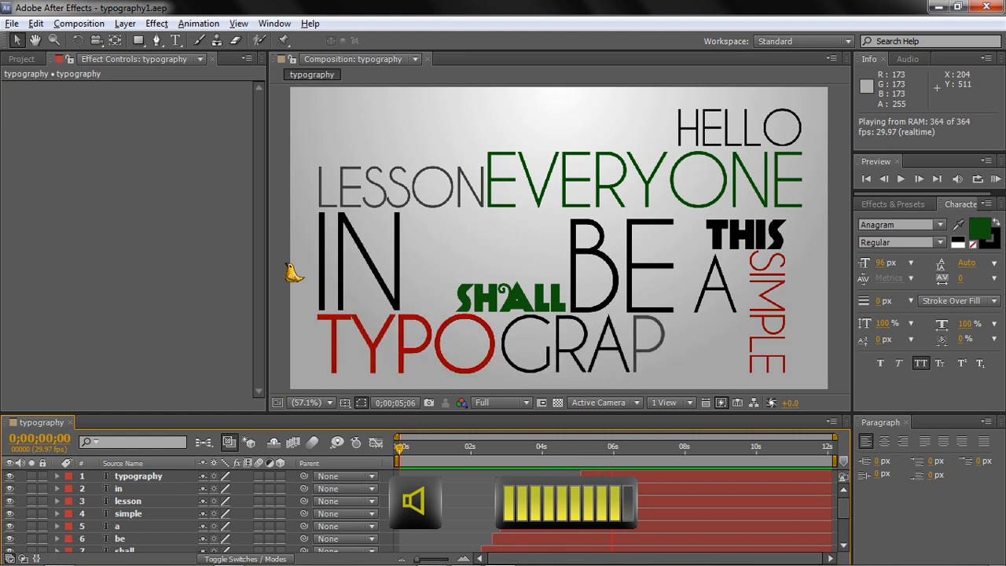
pyautogui.press('space')
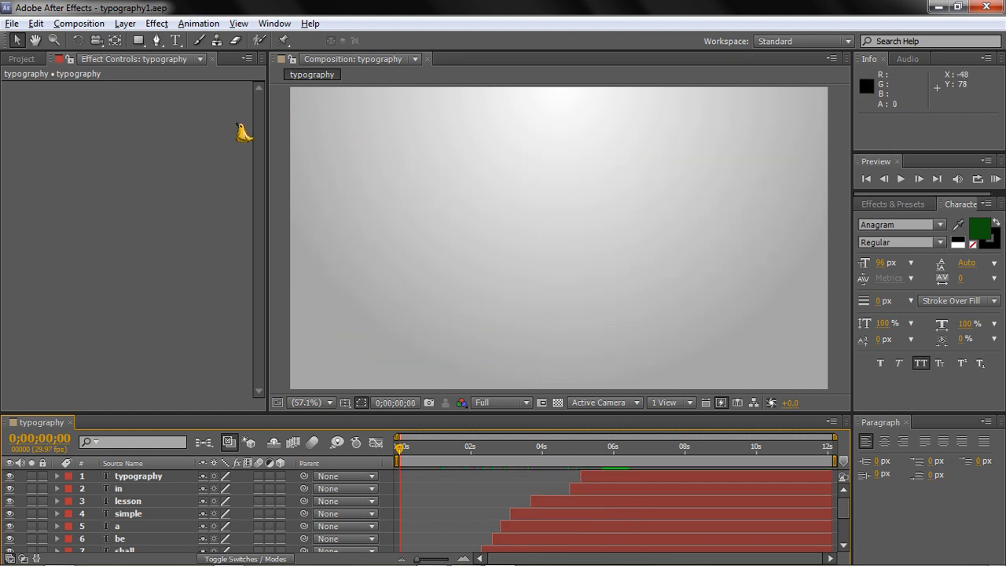
# Create a new empty project in place of the open typography1.aep project
pyautogui.click(21, 59)
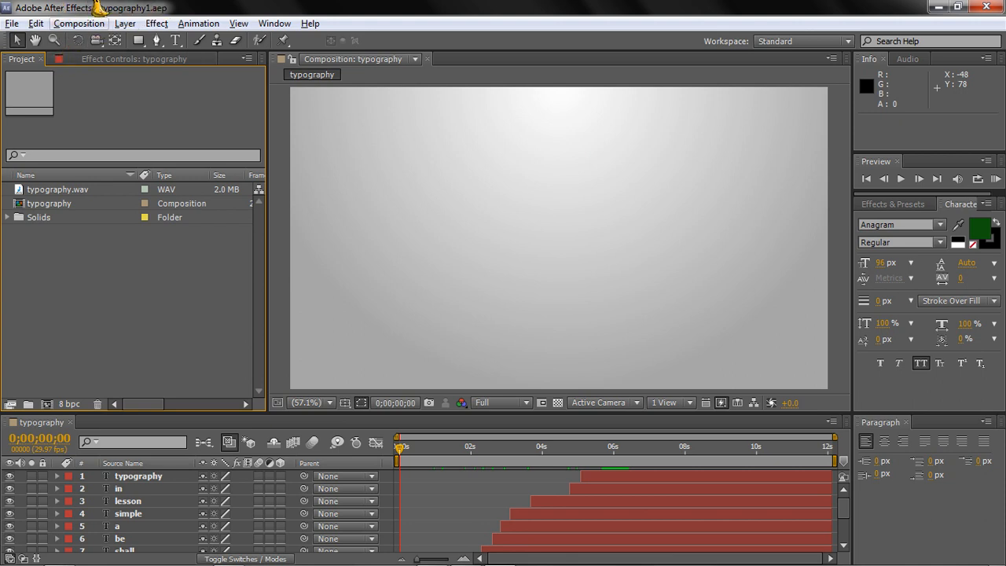
pyautogui.click(78, 23)
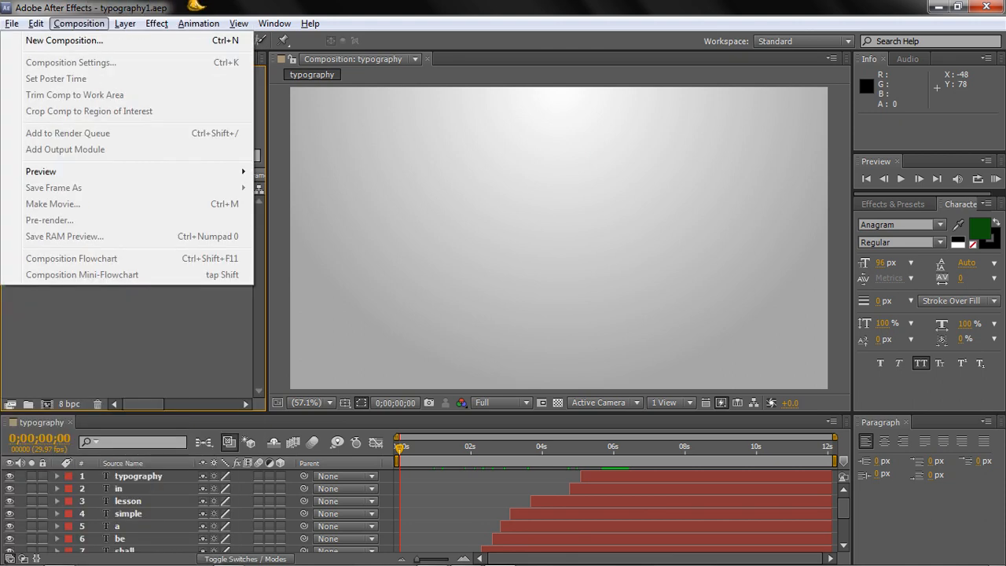
pyautogui.moveTo(311, 11)
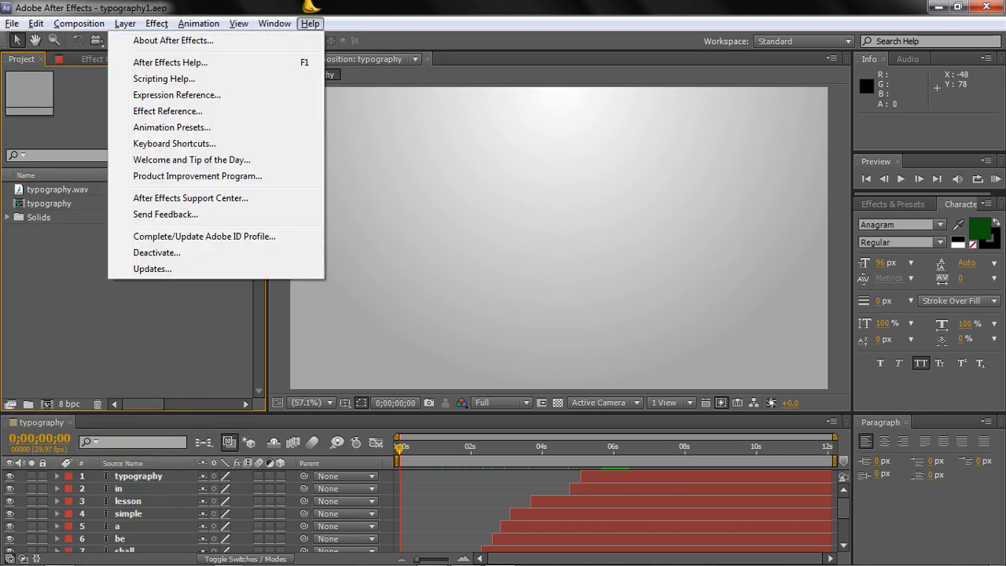
pyautogui.click(79, 22)
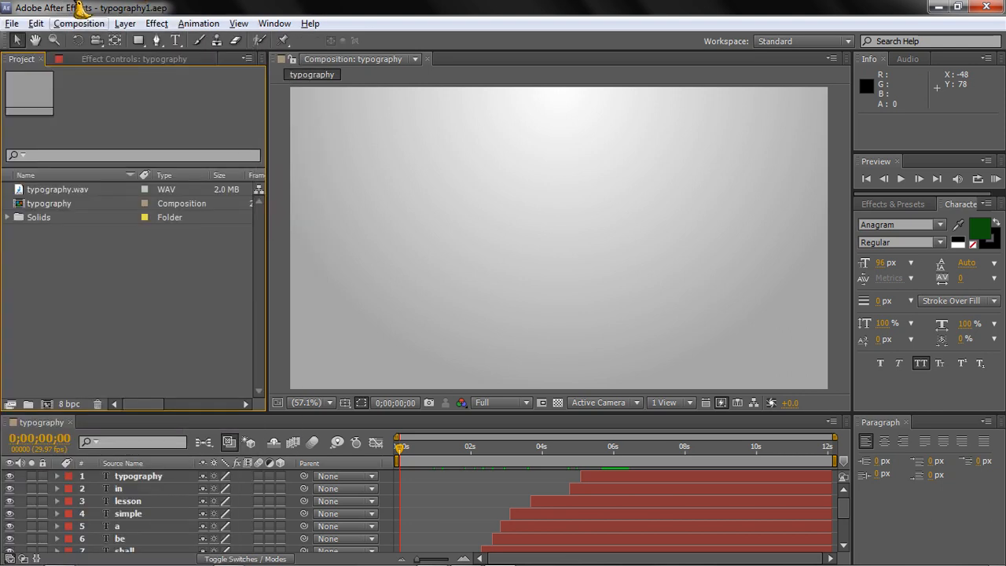
pyautogui.click(13, 23)
pyautogui.moveTo(31, 38)
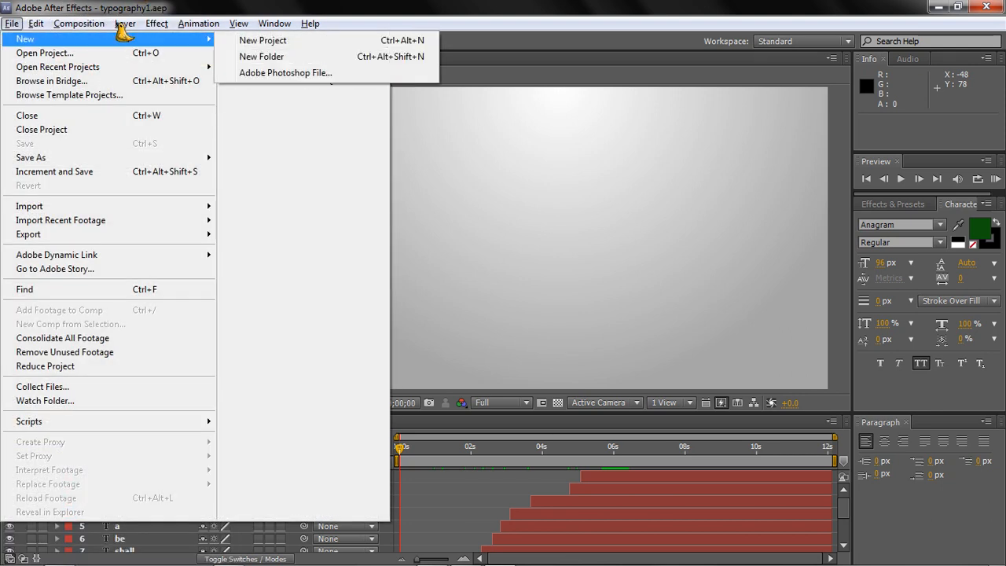
pyautogui.click(262, 40)
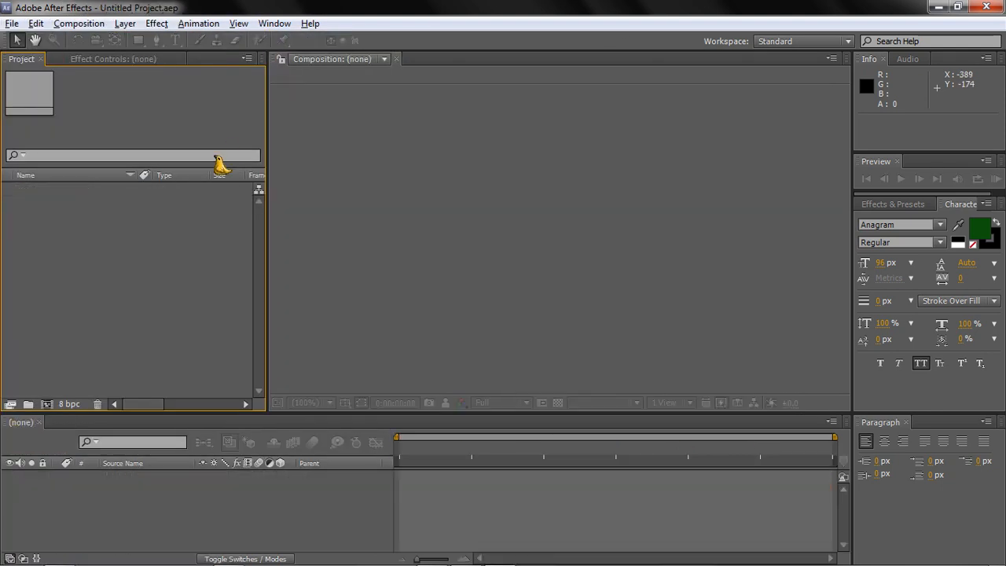
# Import the typography.wav audio file as footage and create a new composition from it
pyautogui.doubleClick(114, 207)
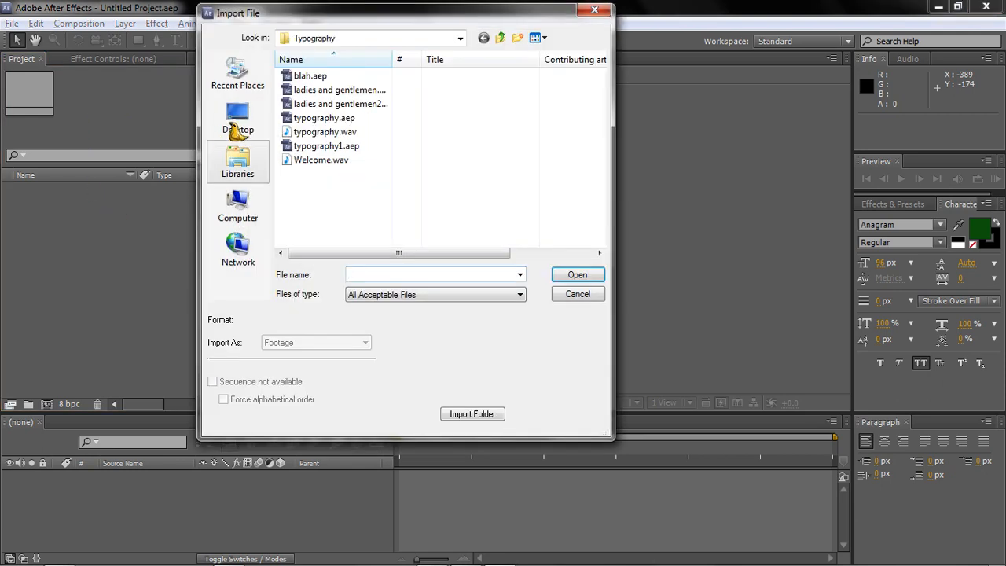
pyautogui.click(332, 125)
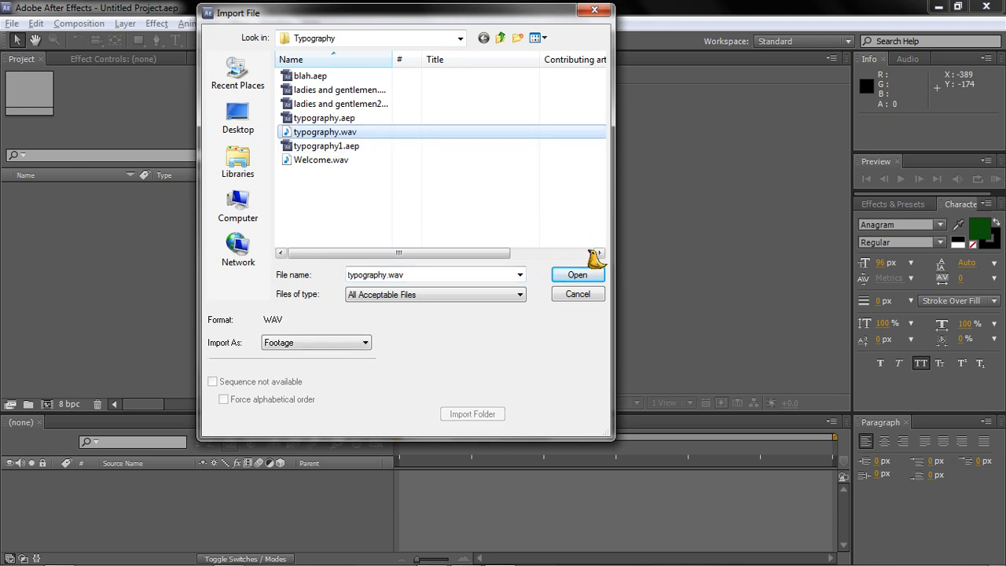
pyautogui.click(580, 274)
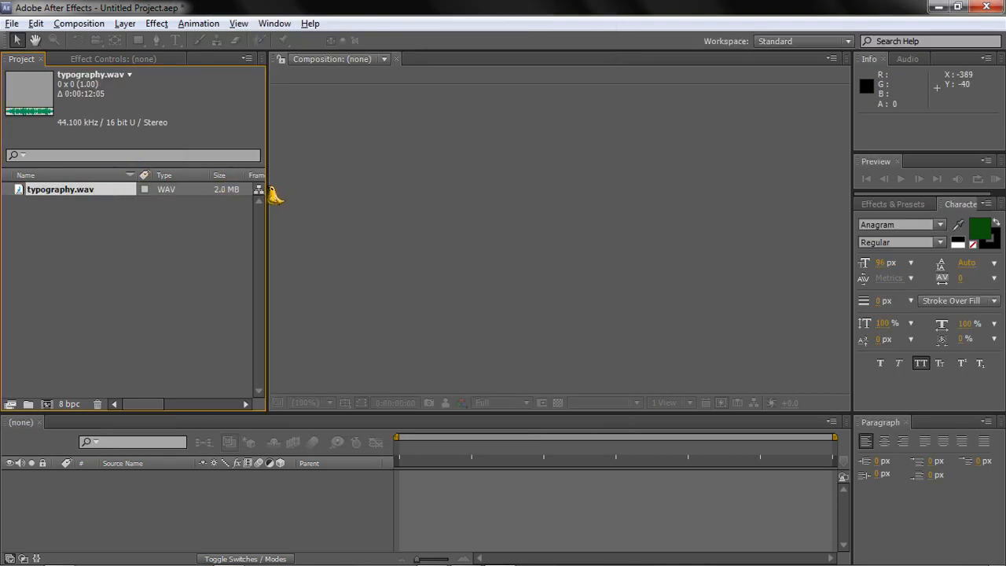
pyautogui.moveTo(275, 196); pyautogui.dragTo(445, 197)
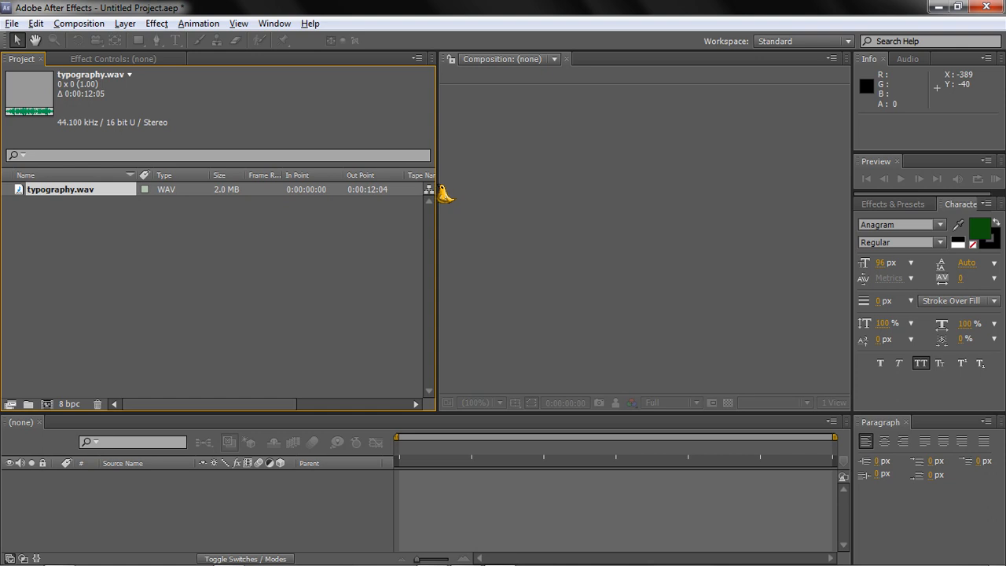
pyautogui.moveTo(445, 195); pyautogui.dragTo(255, 196)
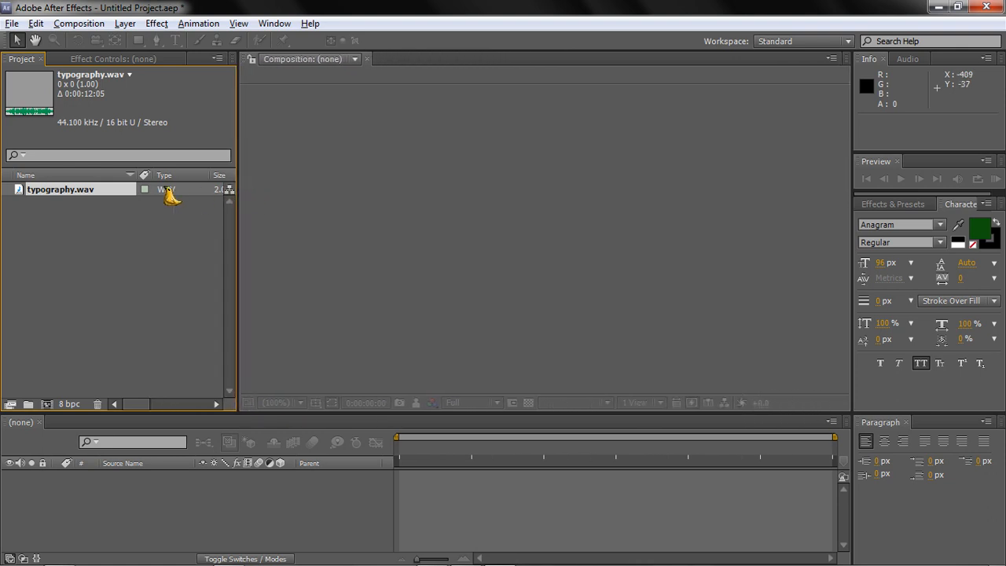
pyautogui.moveTo(63, 186); pyautogui.dragTo(471, 189)
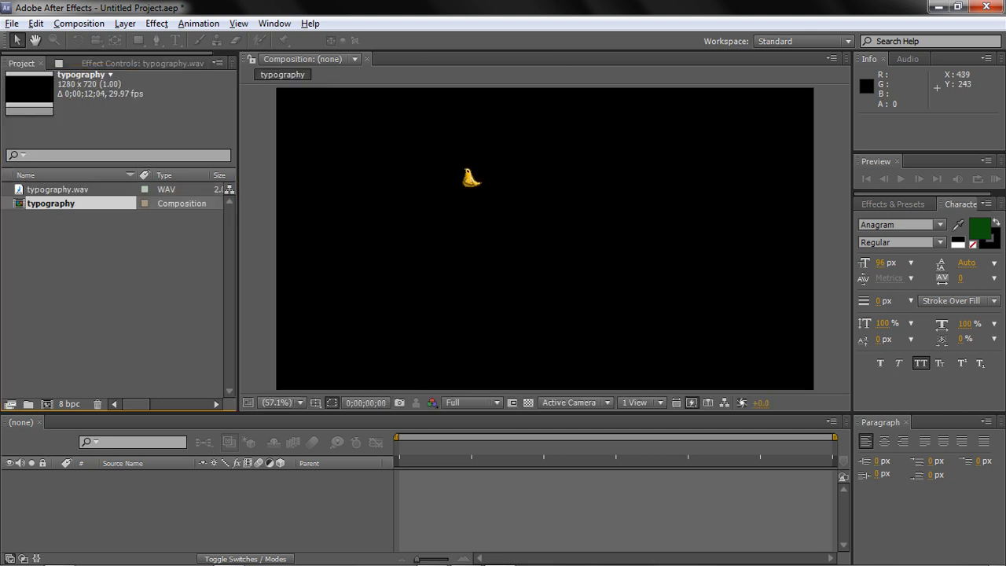
# Review the new composition's preset, frame size, frame rate and duration, and accept the settings
pyautogui.rightClick(425, 169)
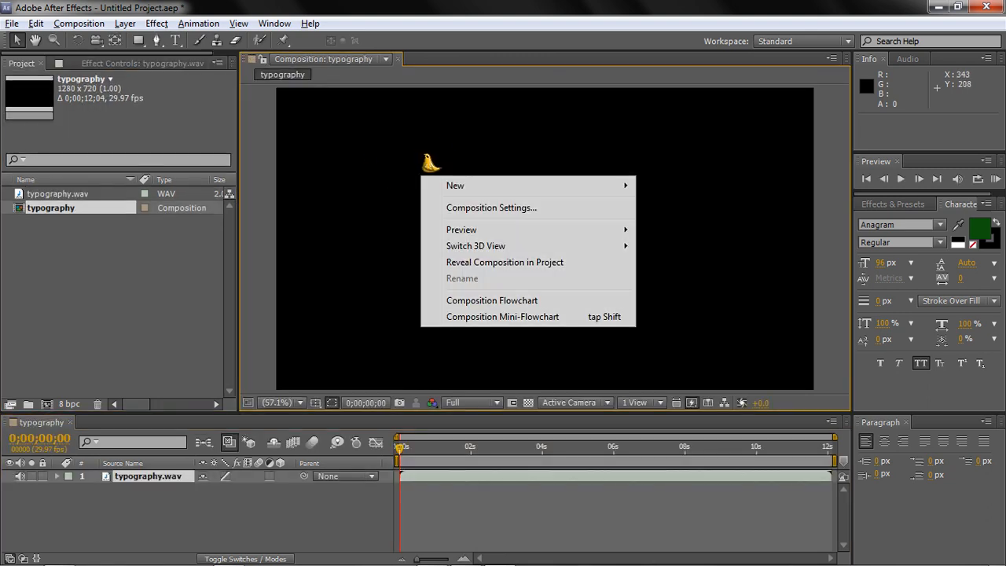
pyautogui.click(481, 204)
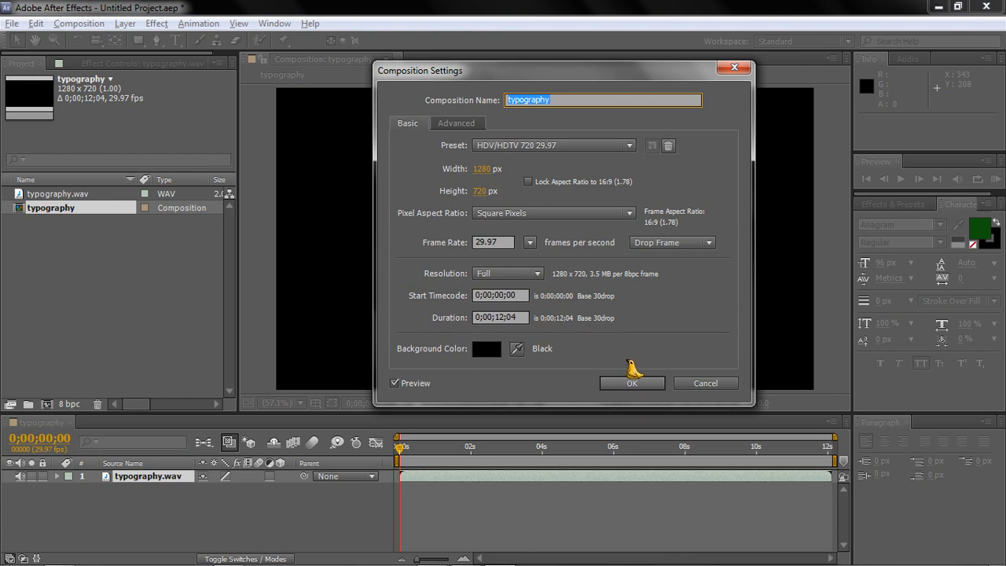
pyautogui.click(632, 380)
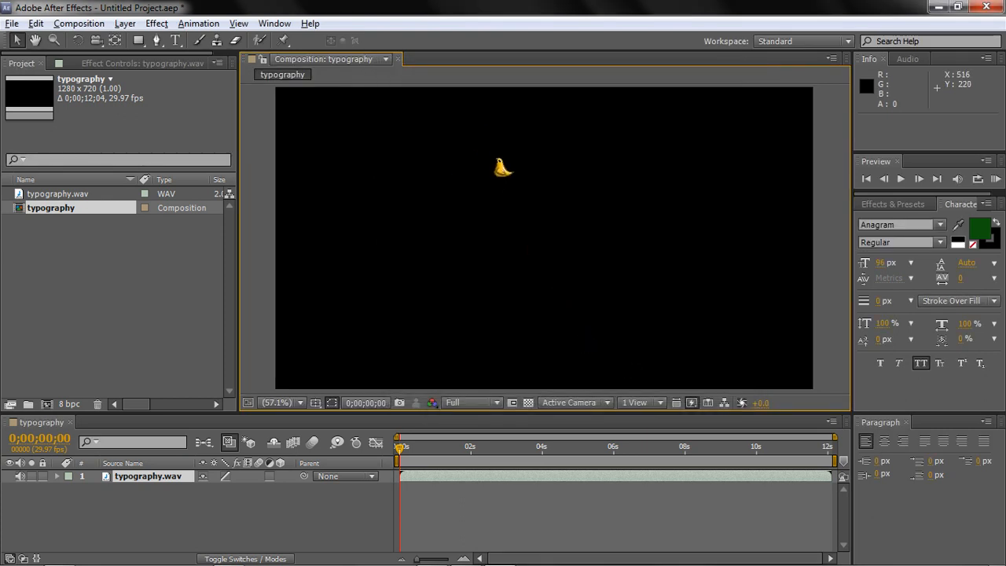
# Add a light gray solid layer filling the frame of the typography composition
pyautogui.rightClick(527, 167)
pyautogui.moveTo(561, 168)
pyautogui.click(430, 216)
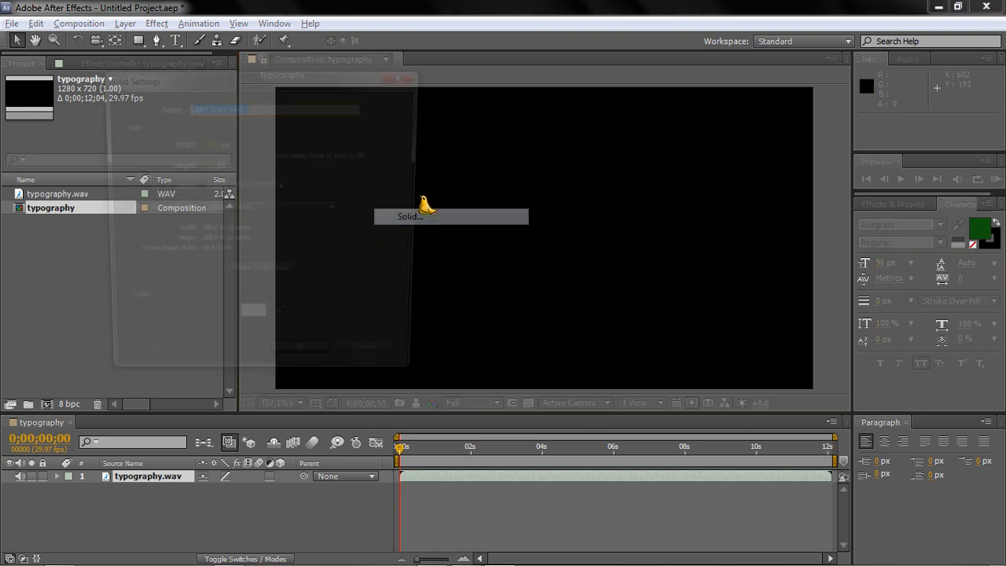
pyautogui.click(303, 363)
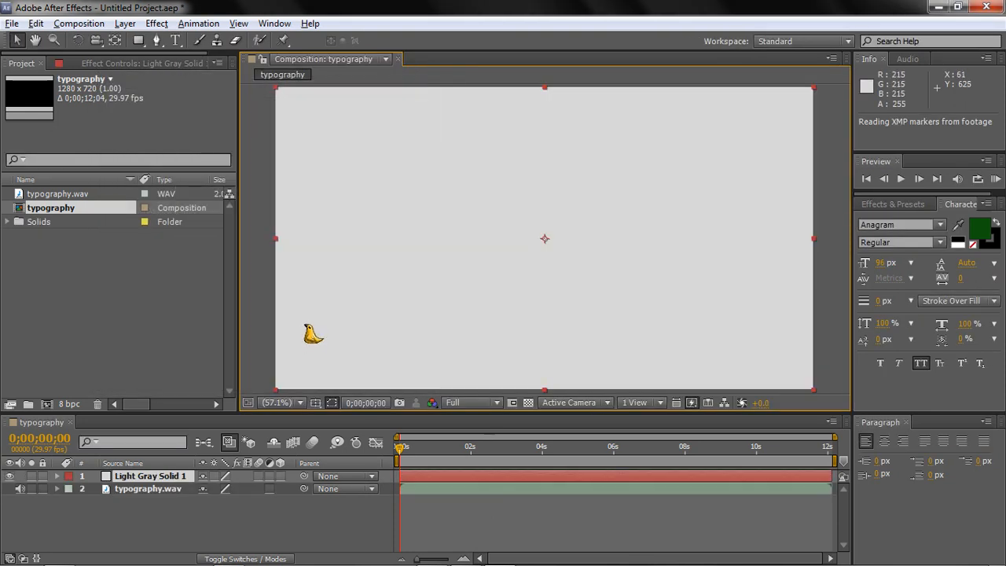
# Apply the Ramp effect to the light gray solid and set its shape to Radial Ramp
pyautogui.click(875, 204)
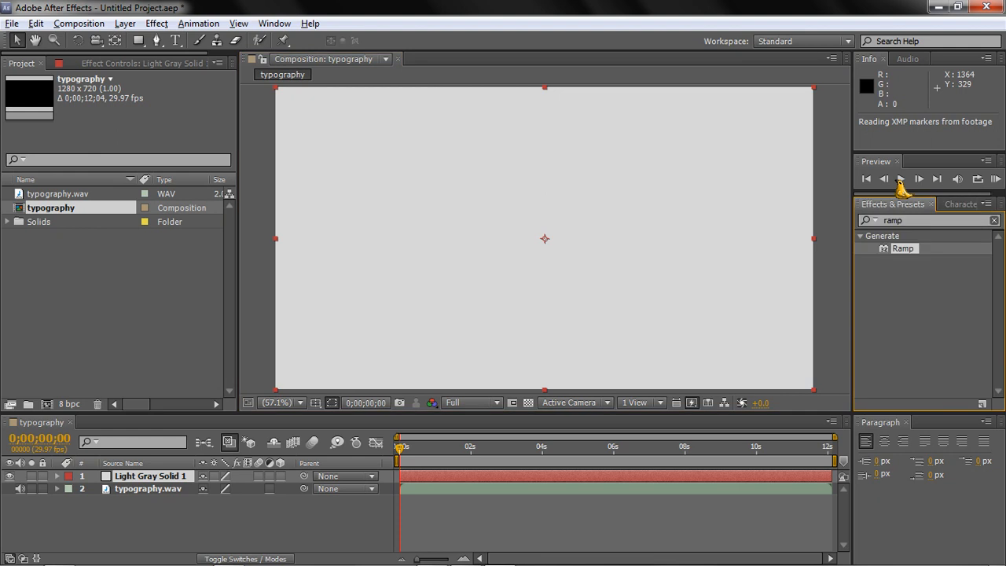
pyautogui.moveTo(919, 238); pyautogui.dragTo(487, 218)
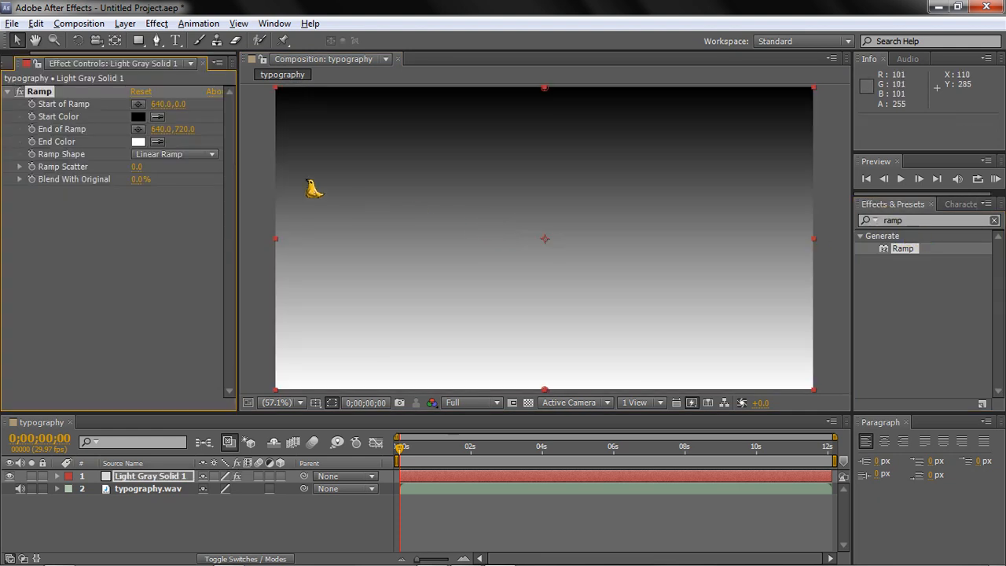
pyautogui.click(171, 154)
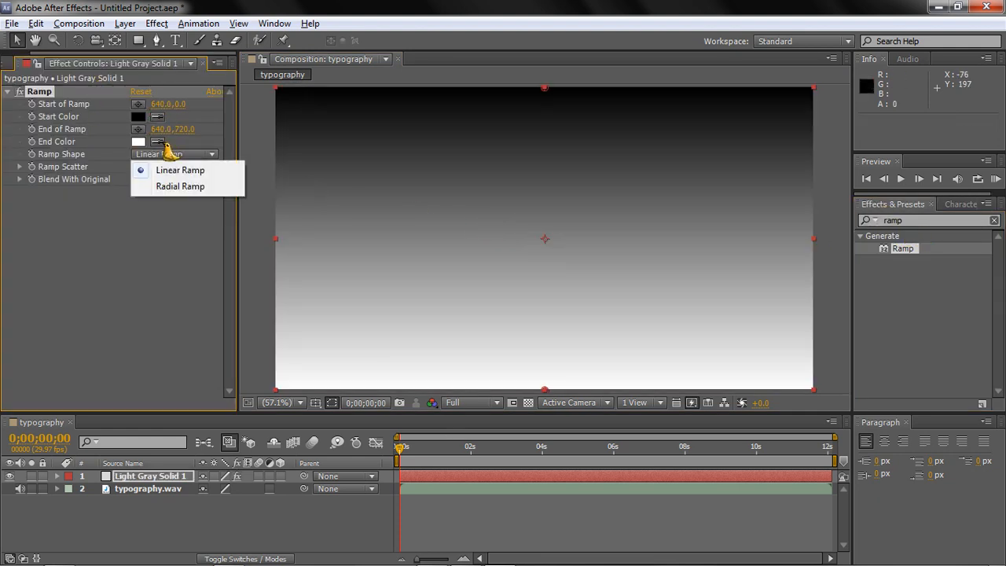
pyautogui.click(163, 167)
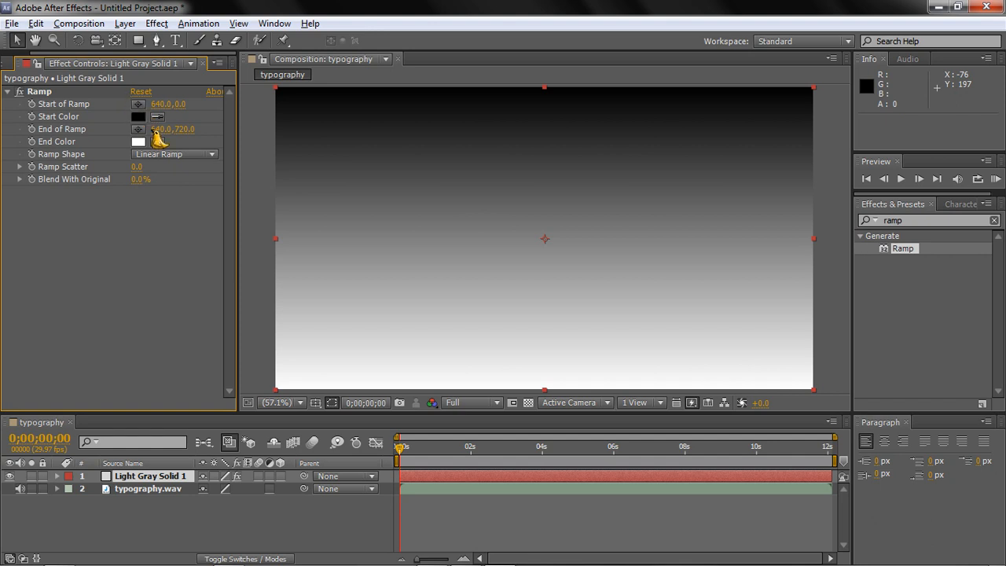
pyautogui.click(162, 154)
pyautogui.click(165, 183)
# Set the ramp's start color to white and its end color to gray 838383
pyautogui.click(138, 116)
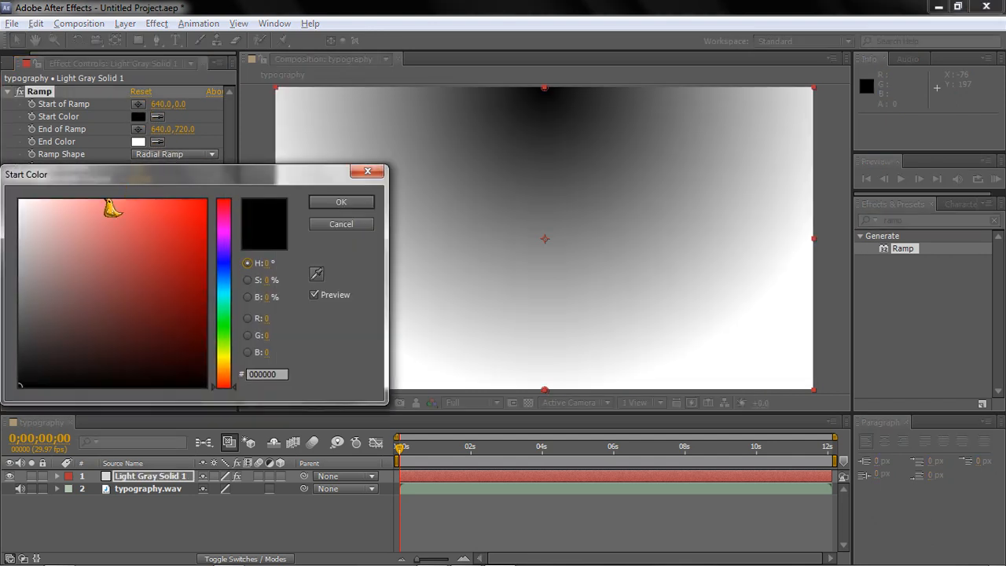
pyautogui.moveTo(104, 201); pyautogui.dragTo(2, 166)
pyautogui.click(344, 200)
pyautogui.click(138, 141)
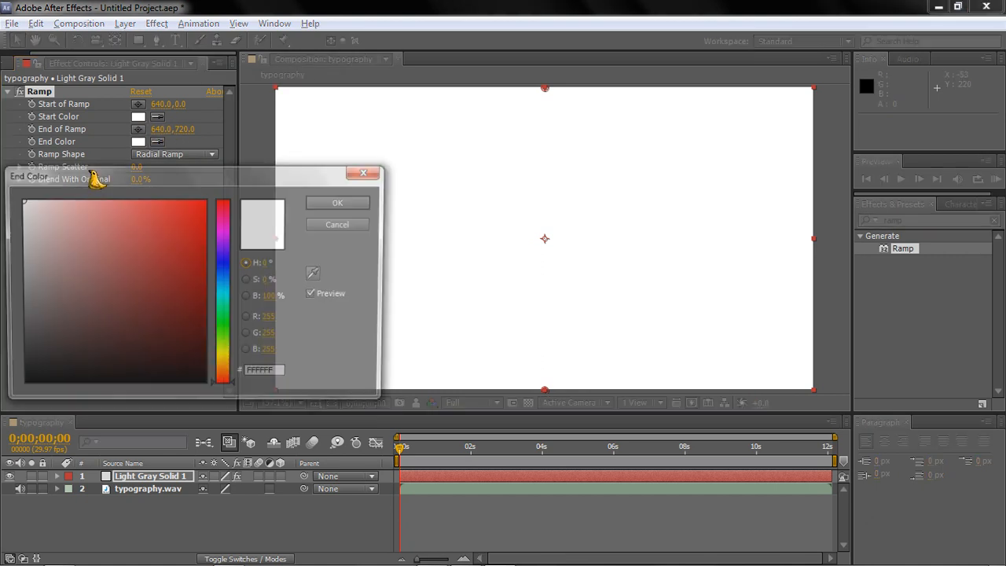
pyautogui.moveTo(31, 208); pyautogui.dragTo(7, 285)
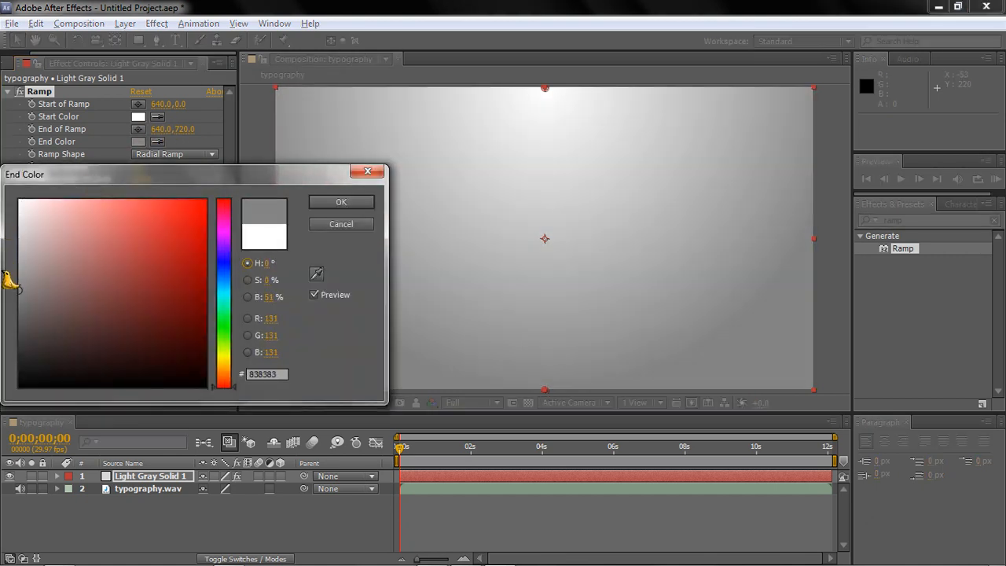
pyautogui.click(363, 200)
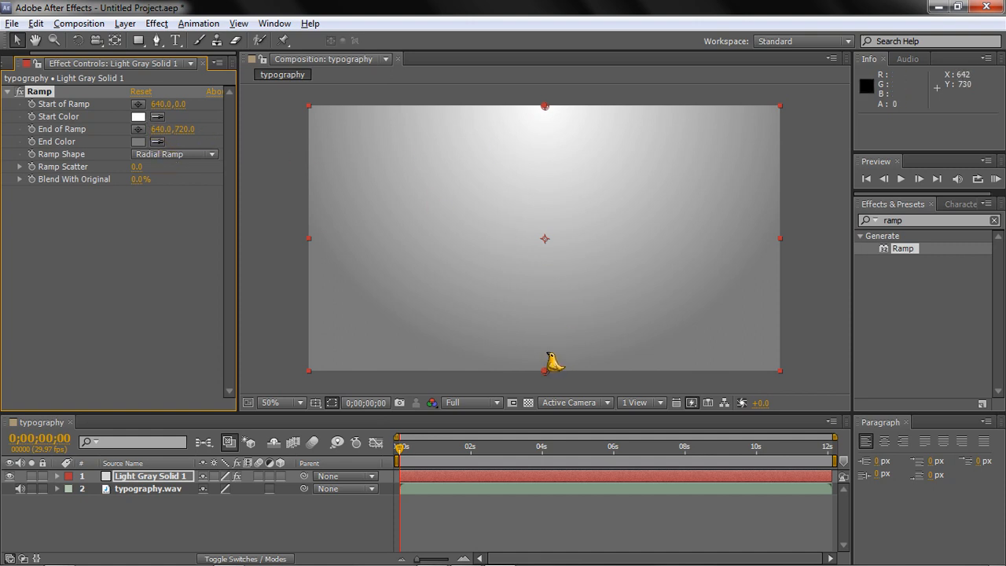
# Move the ramp's end point straight down to 640, 836 and preview the composition with its audio
pyautogui.moveTo(550, 361); pyautogui.dragTo(550, 407)
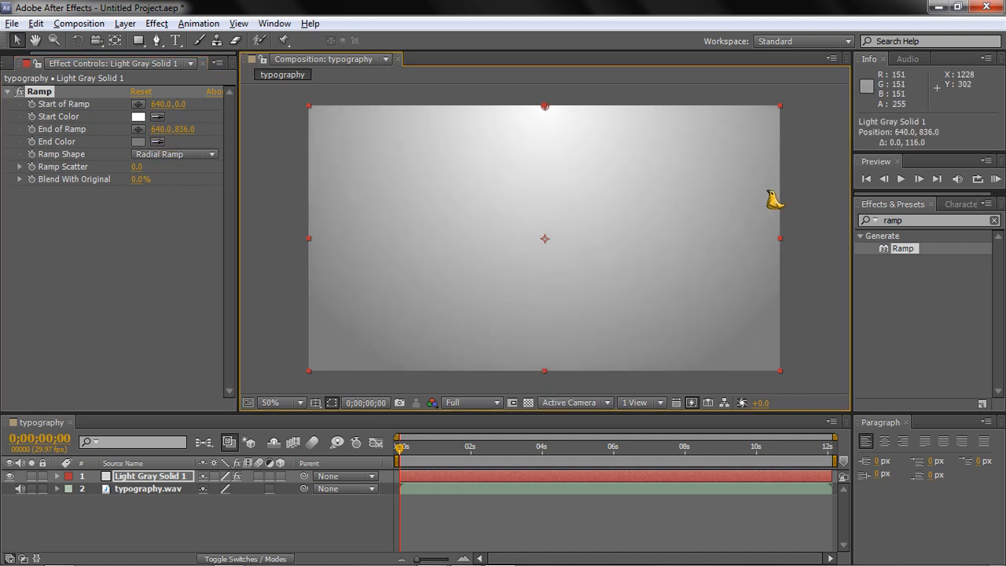
pyautogui.click(815, 162)
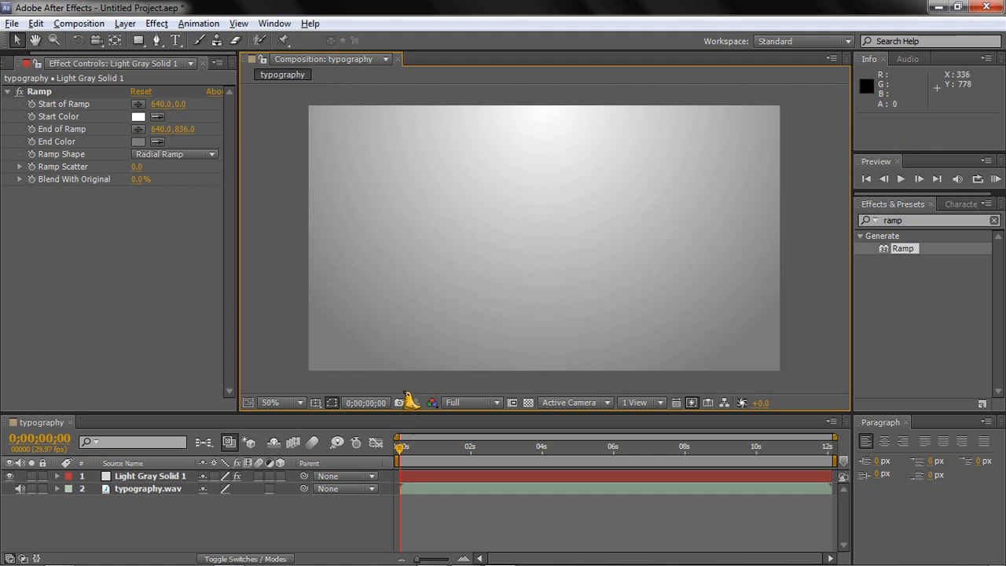
pyautogui.press('KP_0')
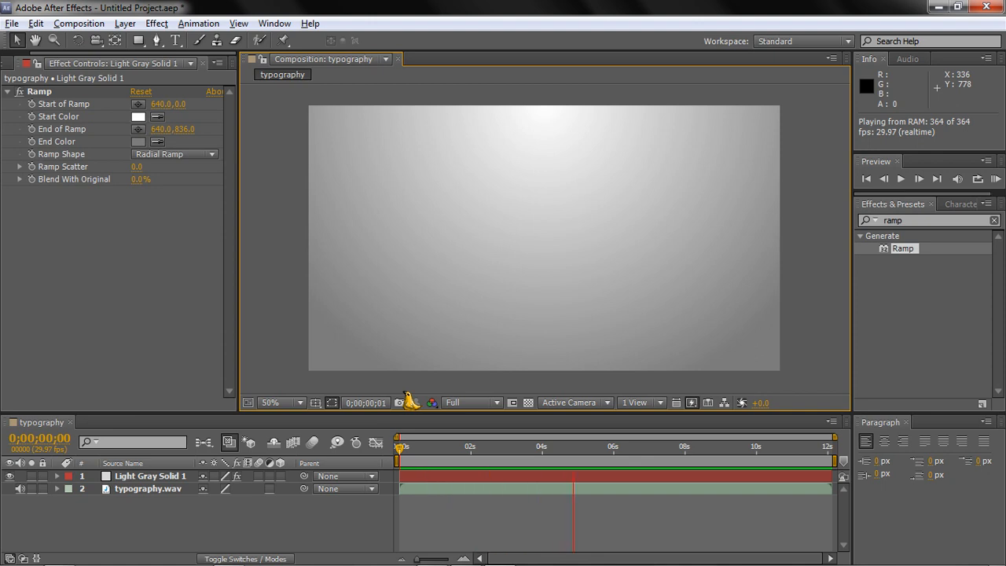
pyautogui.press('space')
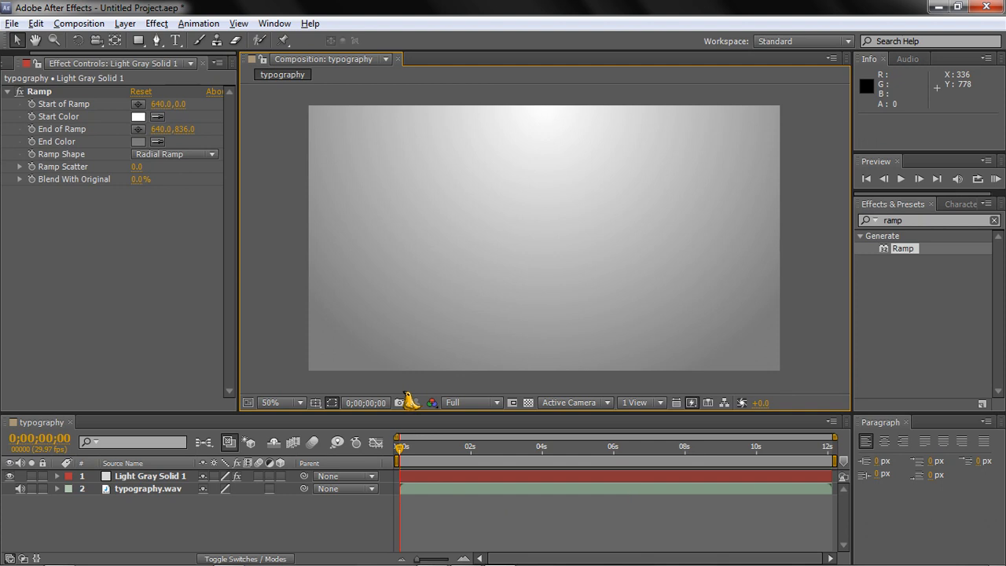
# Move the current time to 0;00;06;13 and lock the Light Gray Solid 1 layer
pyautogui.moveTo(407, 432)
pyautogui.mouseDown()
pyautogui.moveTo(646, 429)
pyautogui.moveTo(390, 421)
pyautogui.mouseUp()
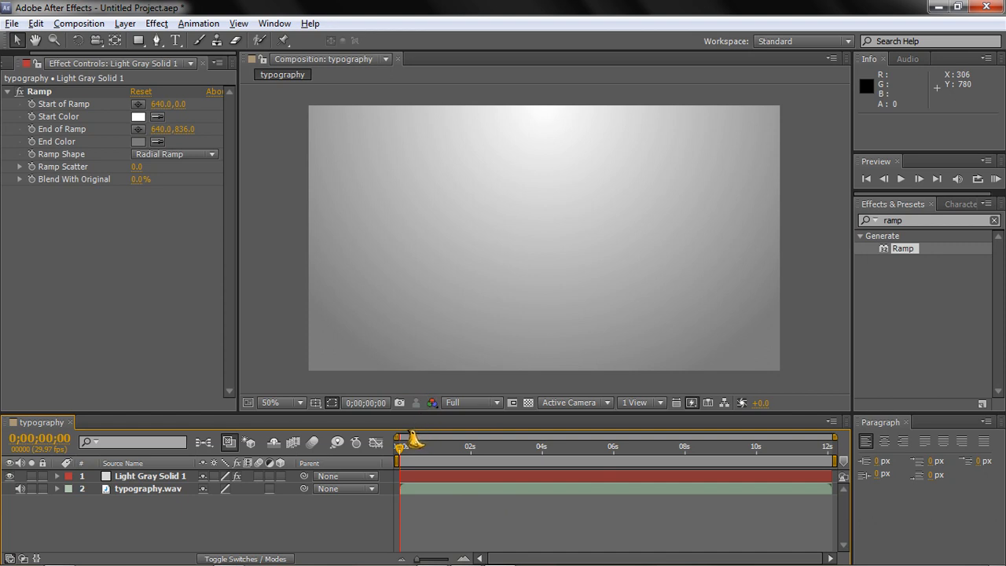
pyautogui.moveTo(409, 432); pyautogui.dragTo(641, 429)
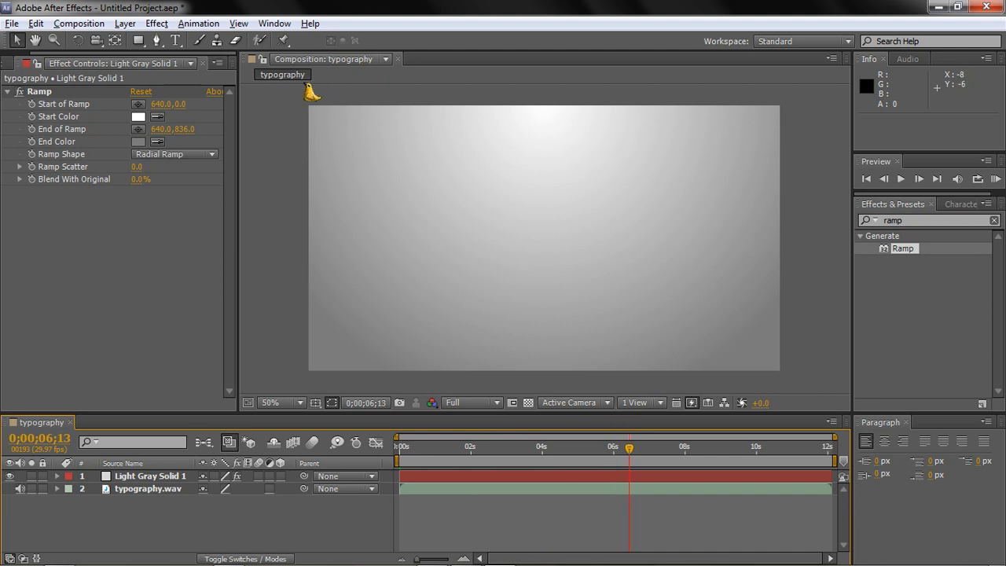
pyautogui.click(300, 108)
pyautogui.click(42, 476)
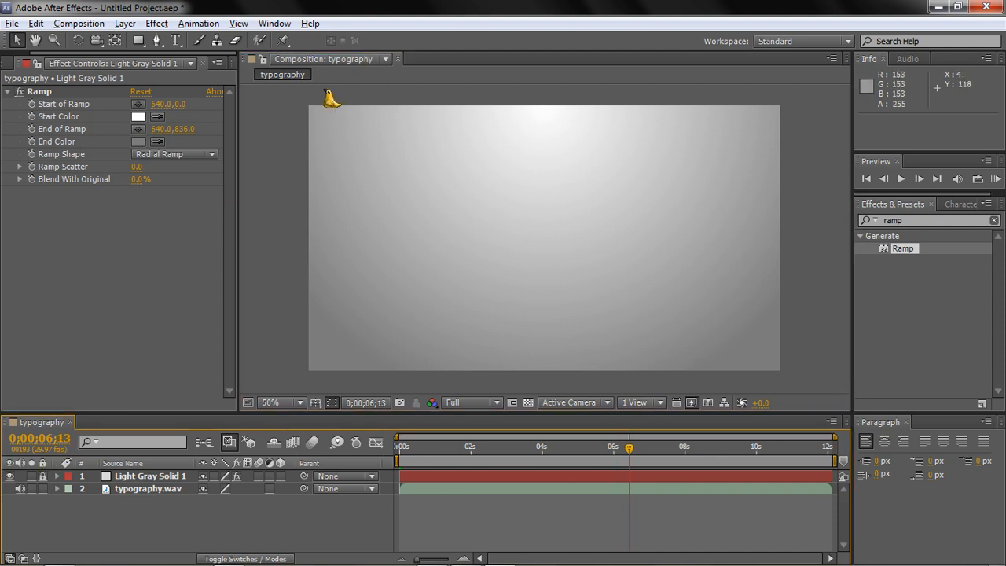
# Add a text layer reading HELLO and move it to the frame's upper-right corner, at about 1002, 94
pyautogui.click(175, 40)
pyautogui.click(358, 138)
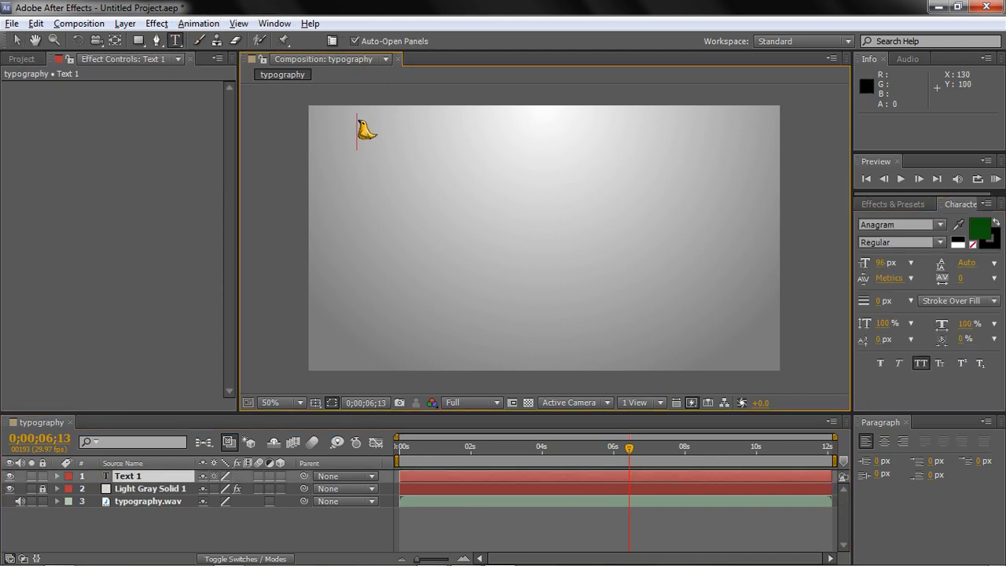
pyautogui.write('HELLO')
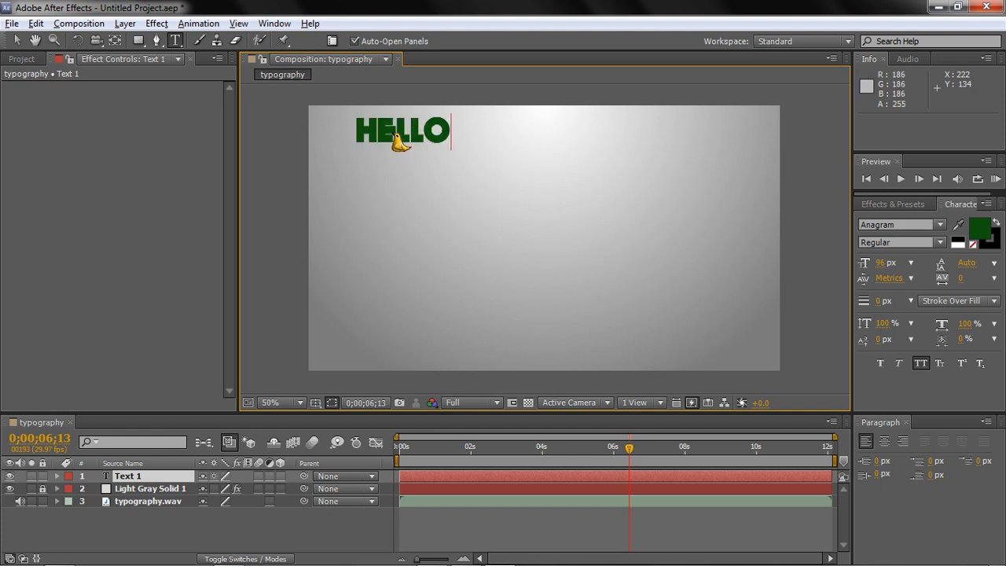
pyautogui.click(16, 40)
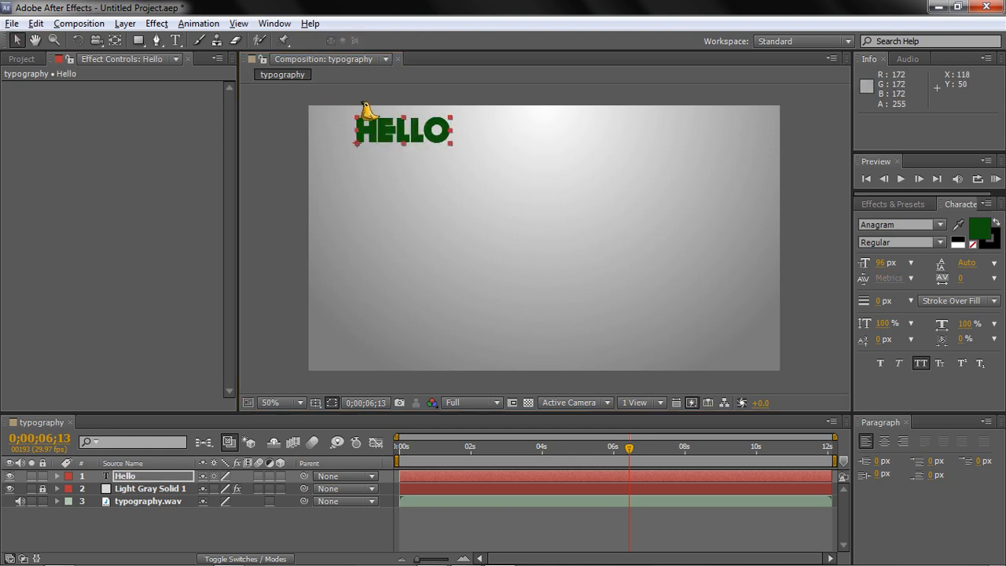
pyautogui.moveTo(361, 113); pyautogui.dragTo(756, 117)
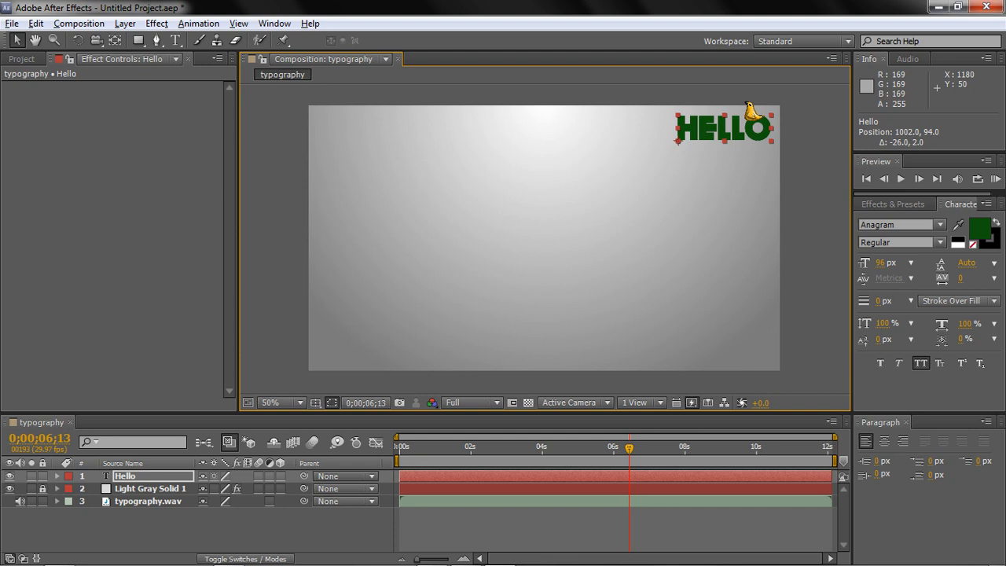
# Change the HELLO text's font to Caviar Dreams and shift the word slightly down and left, inside the frame
pyautogui.click(923, 224)
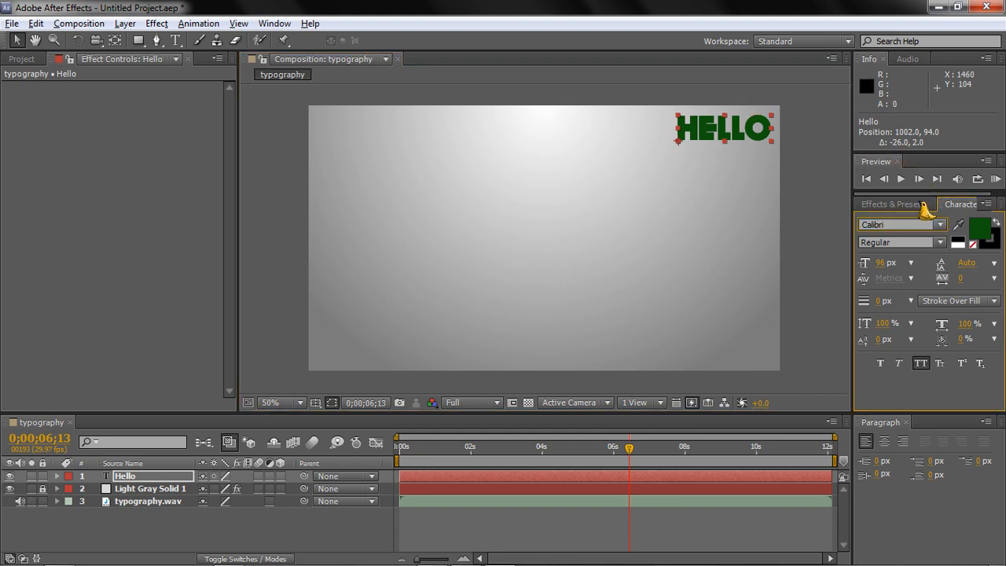
pyautogui.write('Caviar Dreams')
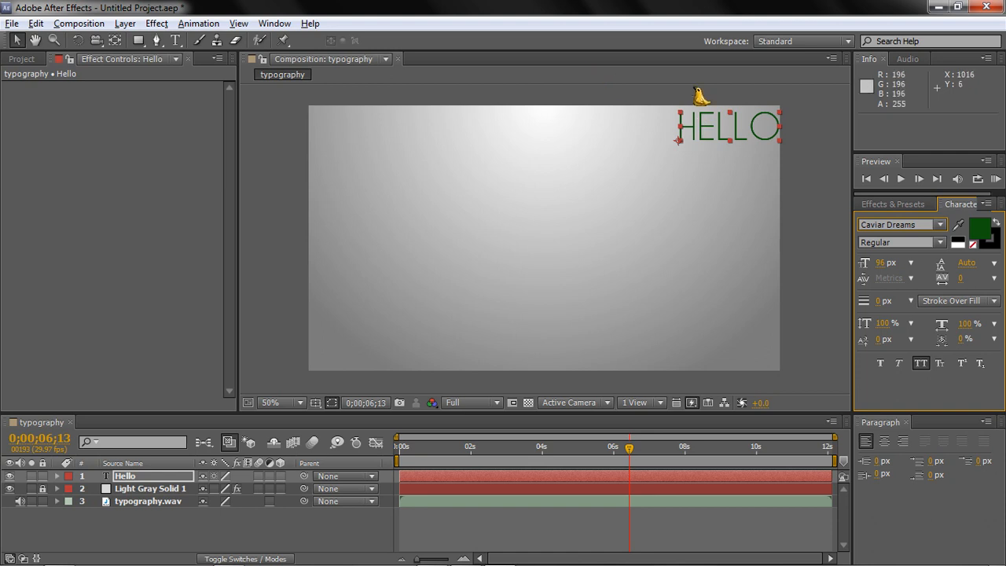
pyautogui.click(738, 110)
pyautogui.moveTo(738, 110); pyautogui.dragTo(727, 129)
pyautogui.click(833, 129)
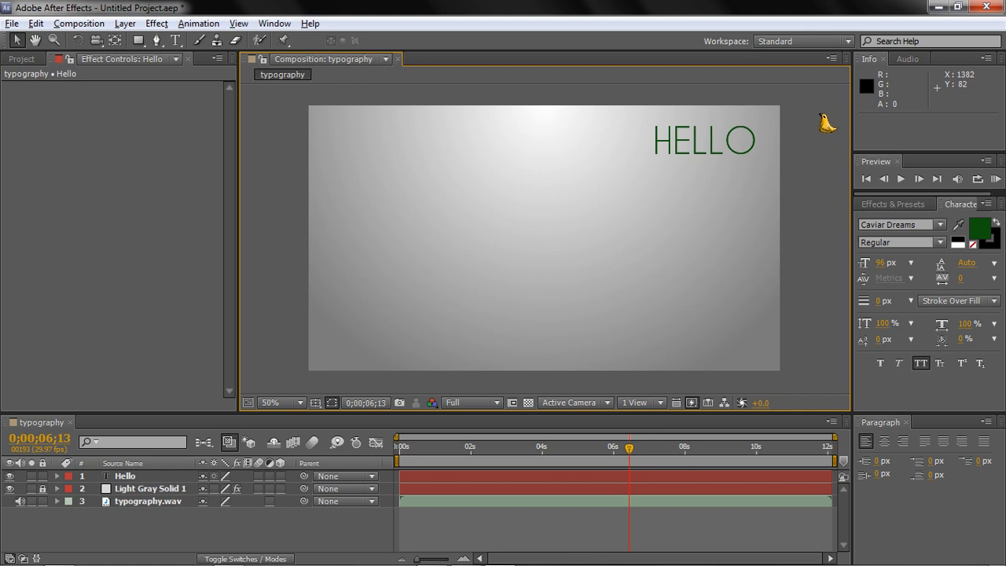
# Add a text layer reading EVERYONE and place it directly beneath HELLO with their right ends roughly aligned
pyautogui.click(176, 41)
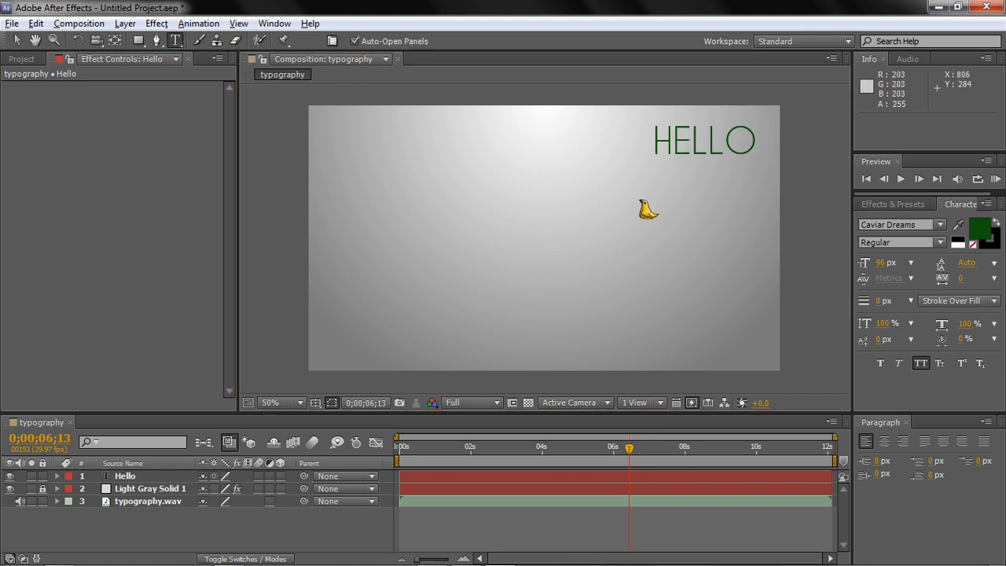
pyautogui.click(672, 185)
pyautogui.write('EVER')
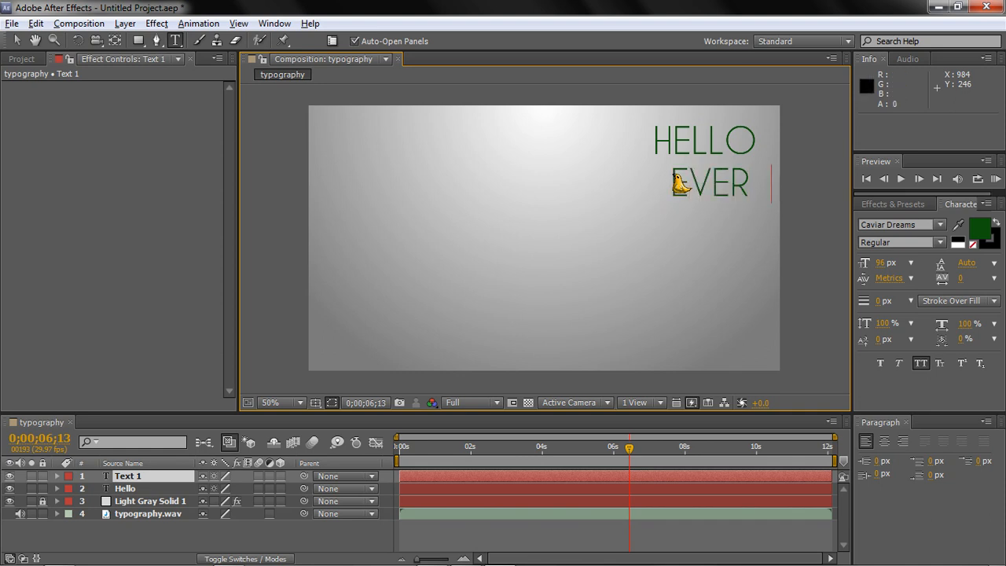
pyautogui.write('YONE')
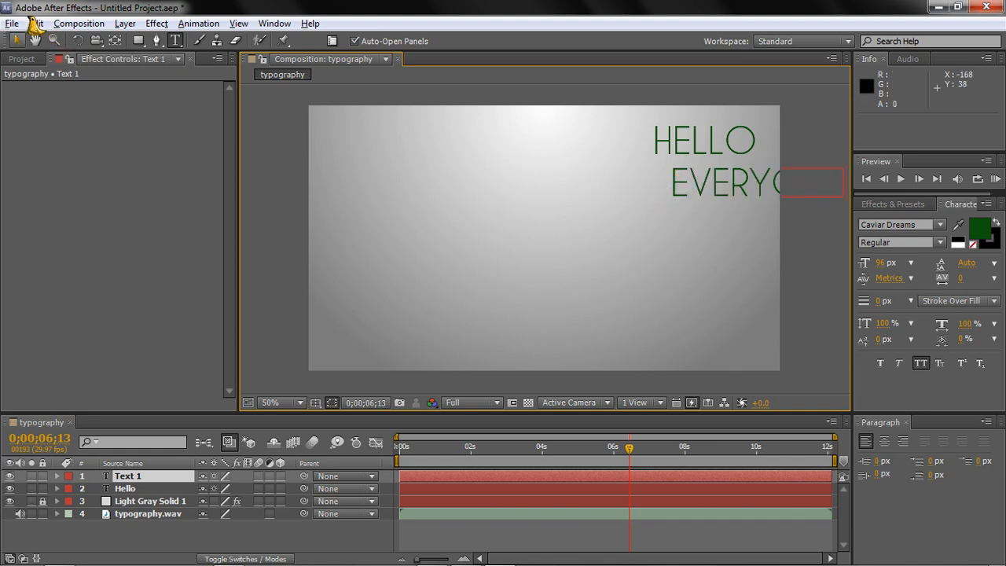
pyautogui.click(16, 40)
pyautogui.moveTo(768, 173); pyautogui.dragTo(668, 174)
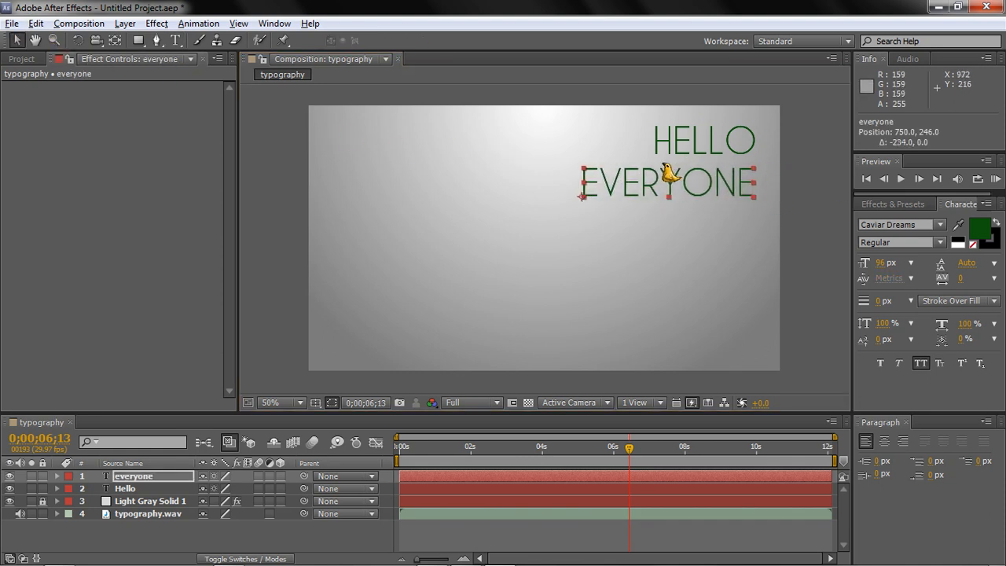
pyautogui.click(524, 218)
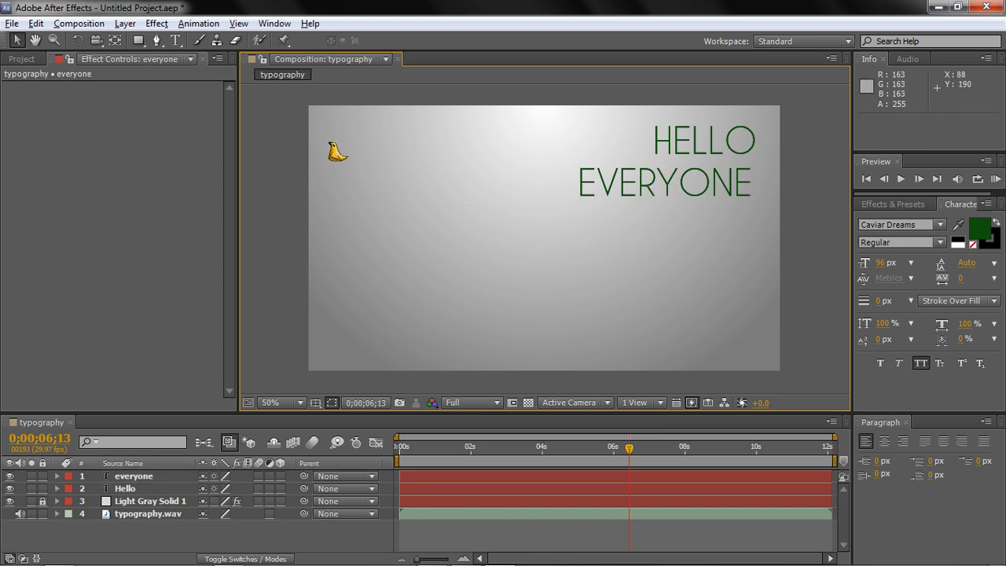
# Add a text layer reading THIS below and left of EVERYONE, and nudge it slightly up and left
pyautogui.click(175, 40)
pyautogui.click(530, 233)
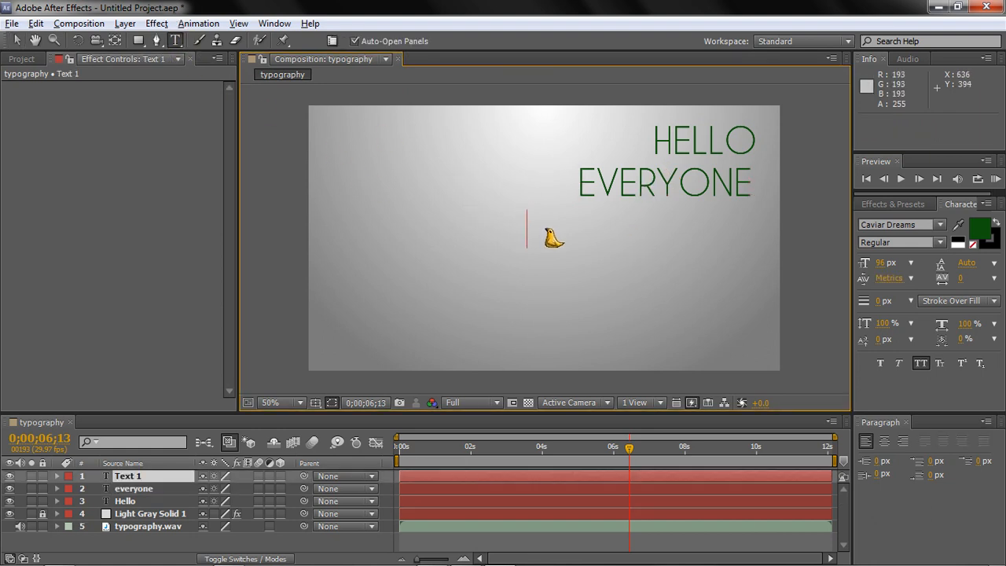
pyautogui.write('THIS')
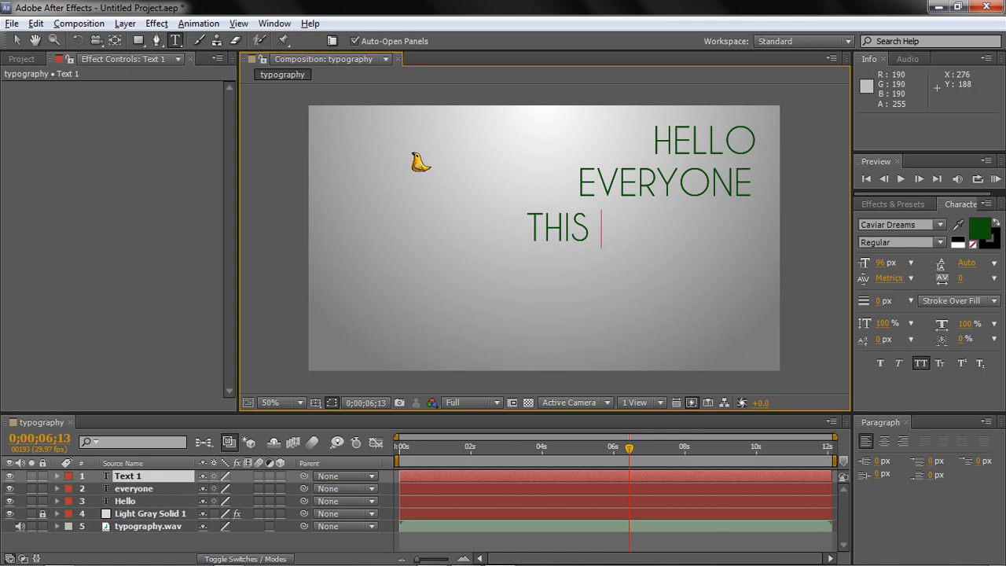
pyautogui.press('BackSpace')
pyautogui.click(16, 40)
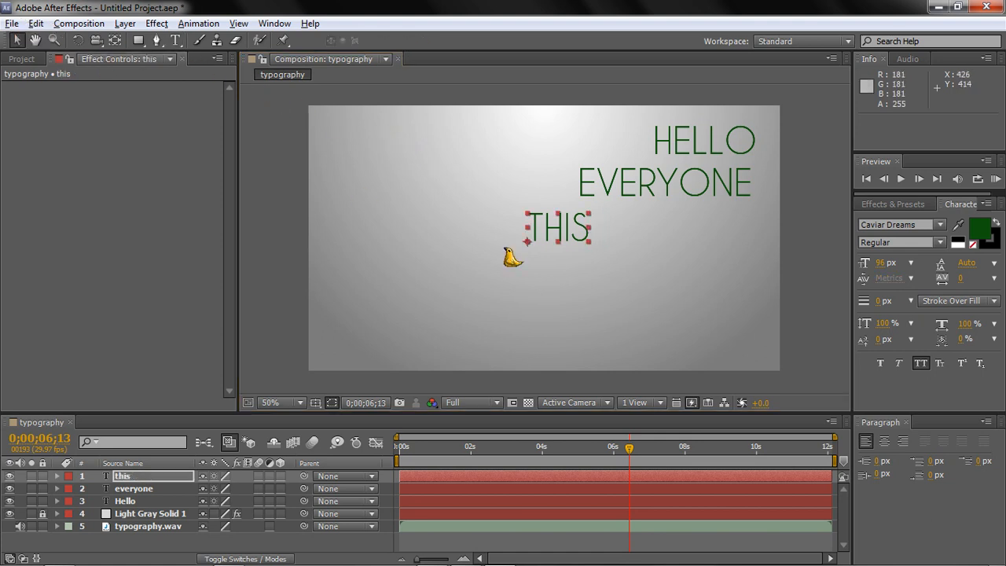
pyautogui.moveTo(565, 218)
pyautogui.mouseDown()
pyautogui.moveTo(576, 216)
pyautogui.moveTo(556, 211)
pyautogui.mouseUp()
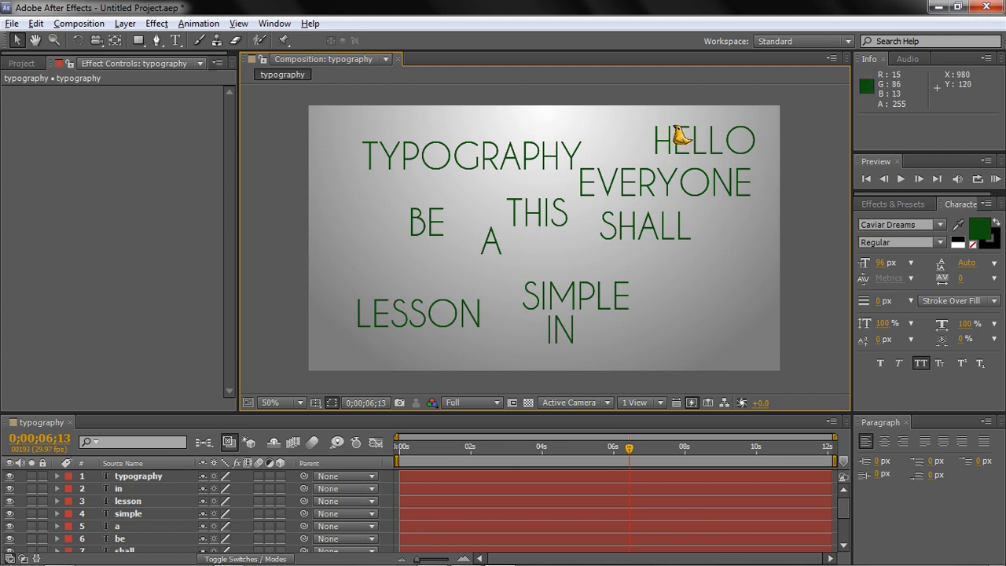
# Clear space beneath EVERYONE by moving TYPOGRAPHY, THIS and SHALL, and place BE there at 272 px, position 922, 504
pyautogui.moveTo(519, 141); pyautogui.dragTo(408, 119)
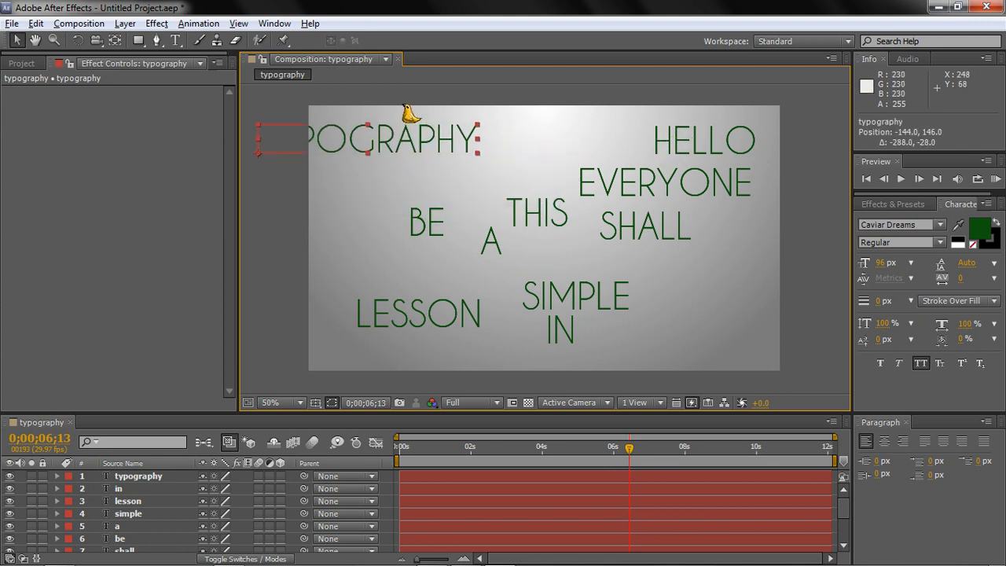
pyautogui.moveTo(507, 193); pyautogui.dragTo(459, 228)
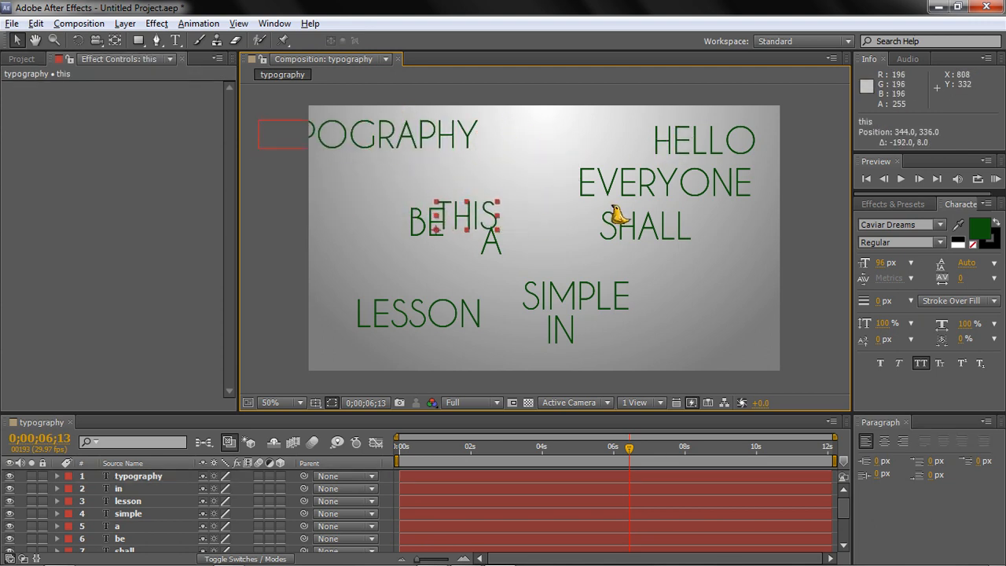
pyautogui.moveTo(617, 216); pyautogui.dragTo(689, 251)
pyautogui.moveTo(882, 262); pyautogui.dragTo(838, 244)
pyautogui.moveTo(732, 228); pyautogui.dragTo(716, 250)
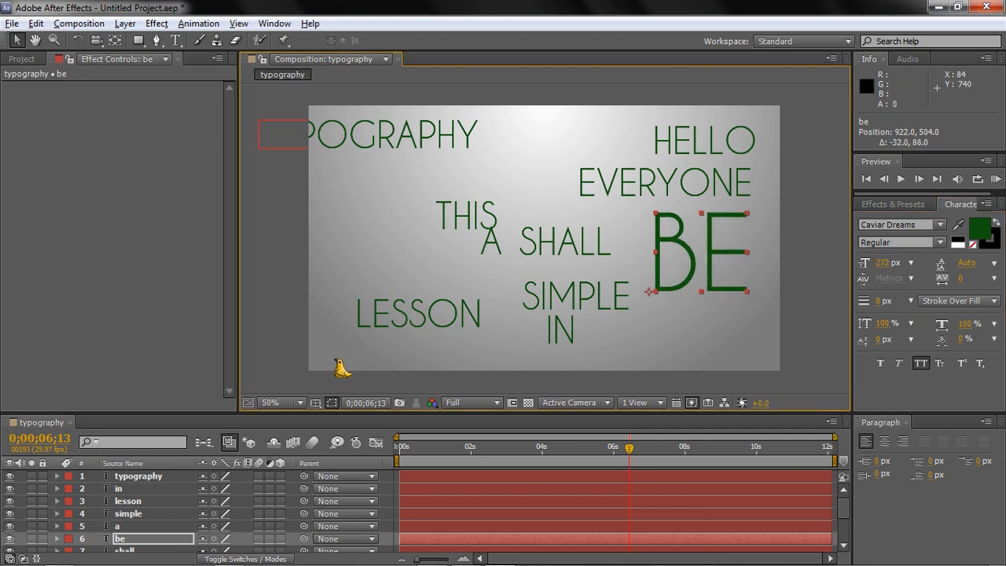
# Using the Title/Action Safe overlay temporarily, move TYPOGRAPHY inside the upper-left action-safe corner at 72, 118
pyautogui.click(315, 402)
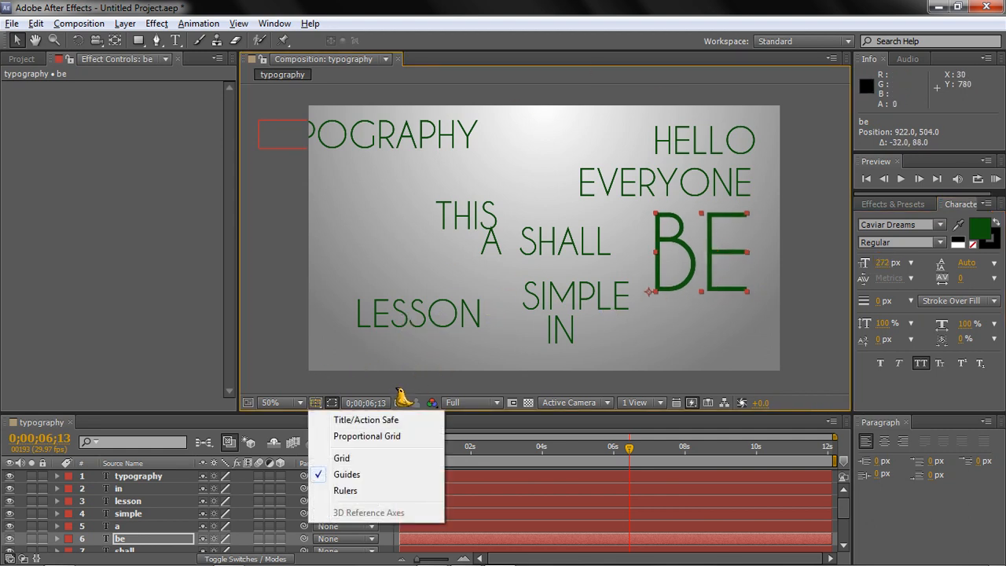
pyautogui.click(378, 419)
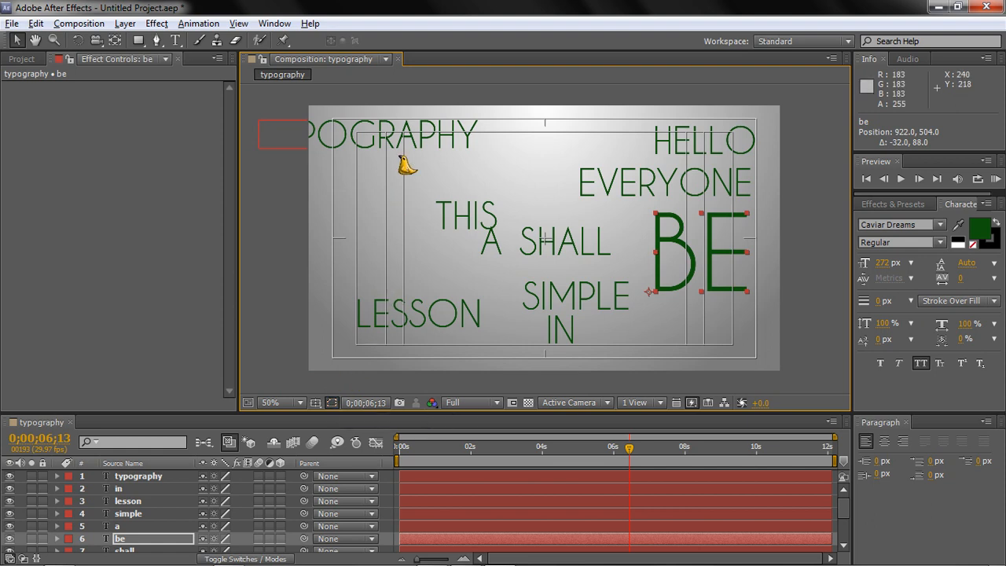
pyautogui.moveTo(422, 128); pyautogui.dragTo(500, 130)
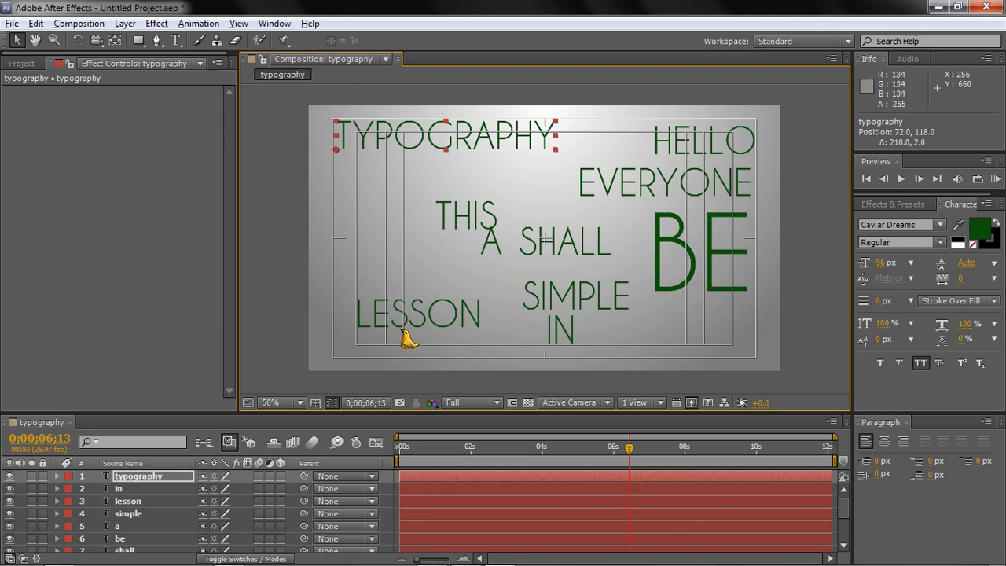
pyautogui.click(315, 402)
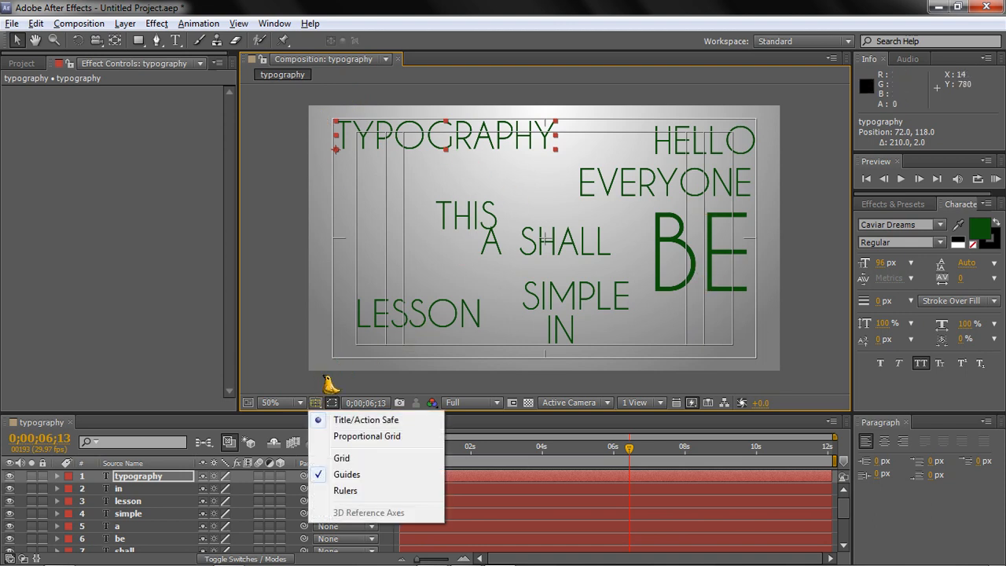
pyautogui.click(347, 420)
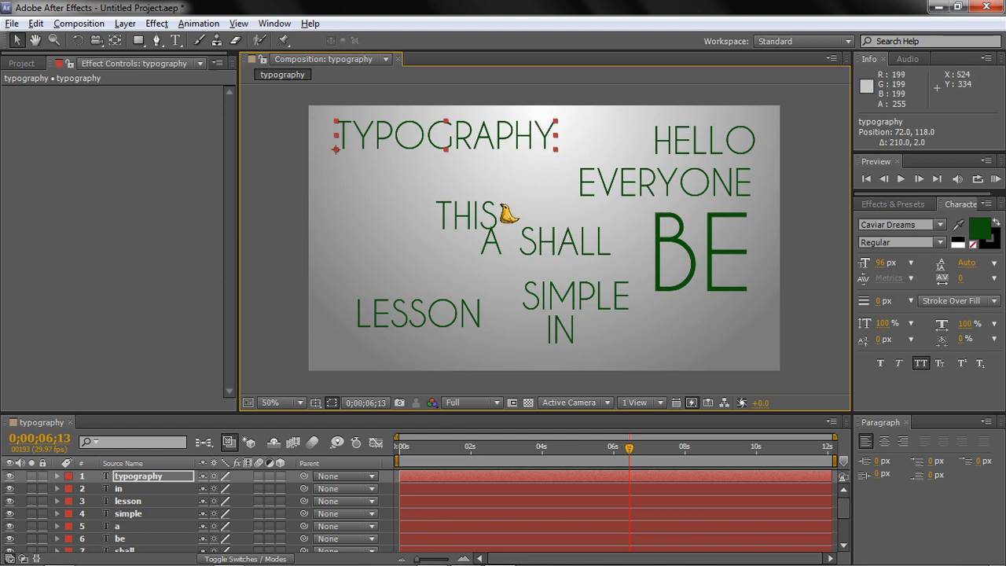
# Enlarge THIS to 174 px beside BE at 620, 430 and place SHALL beneath it at 654, 520
pyautogui.moveTo(493, 216)
pyautogui.mouseDown()
pyautogui.moveTo(564, 214)
pyautogui.moveTo(517, 268)
pyautogui.moveTo(427, 224)
pyautogui.moveTo(393, 232)
pyautogui.moveTo(503, 227)
pyautogui.mouseUp()
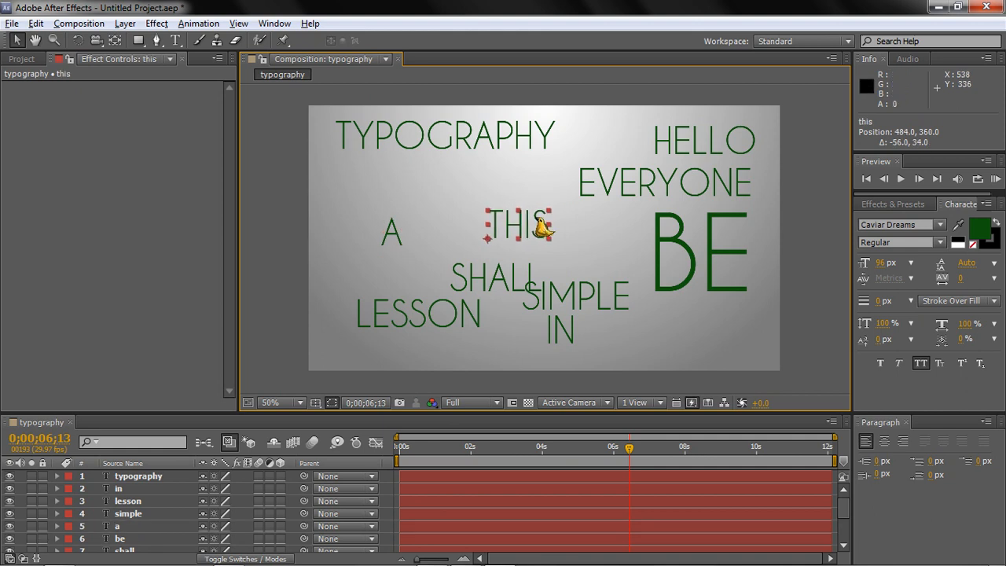
pyautogui.moveTo(881, 262); pyautogui.dragTo(944, 243)
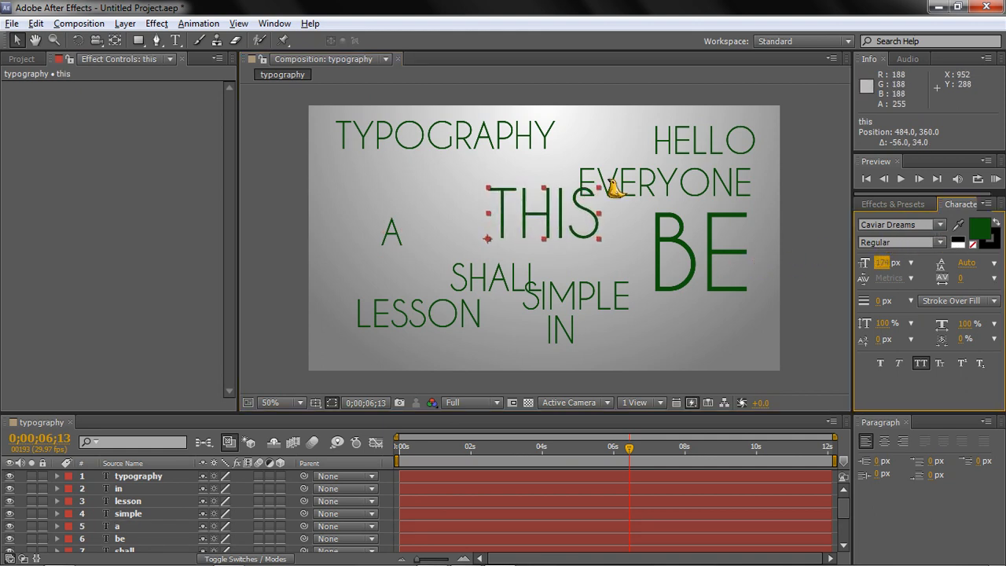
pyautogui.moveTo(564, 210); pyautogui.dragTo(617, 233)
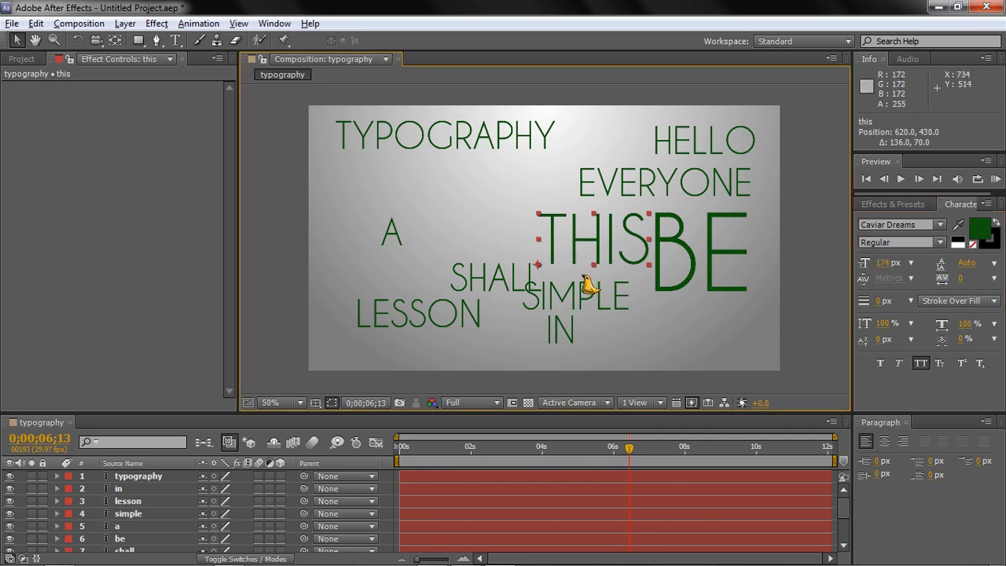
pyautogui.moveTo(530, 285); pyautogui.dragTo(610, 275)
# Reduce THIS to 159 px, reposition it at 640, 414, and move SHALL up close beneath it
pyautogui.click(633, 230)
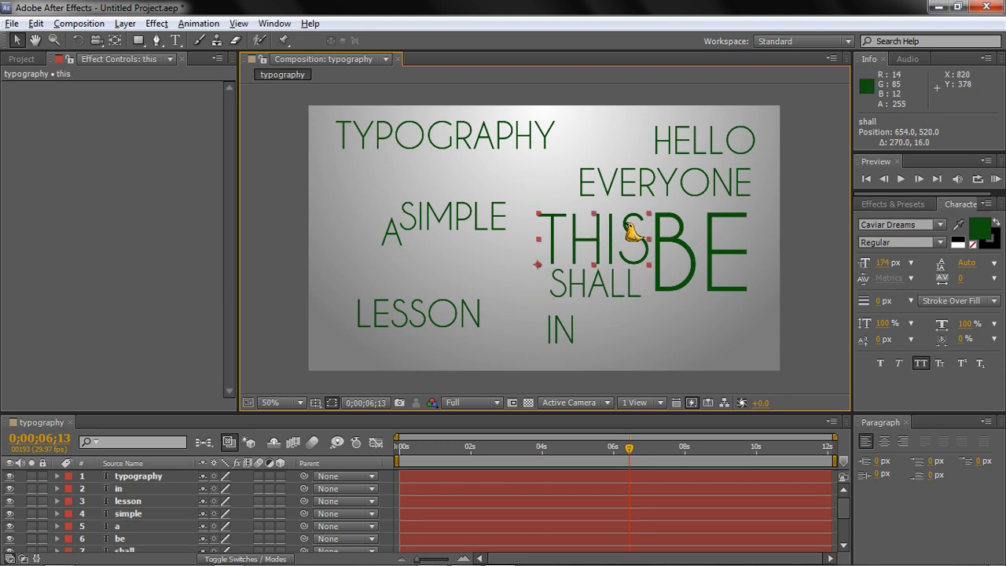
pyautogui.click(882, 260)
pyautogui.scroll(-15, 881, 260)
pyautogui.moveTo(594, 230); pyautogui.dragTo(602, 225)
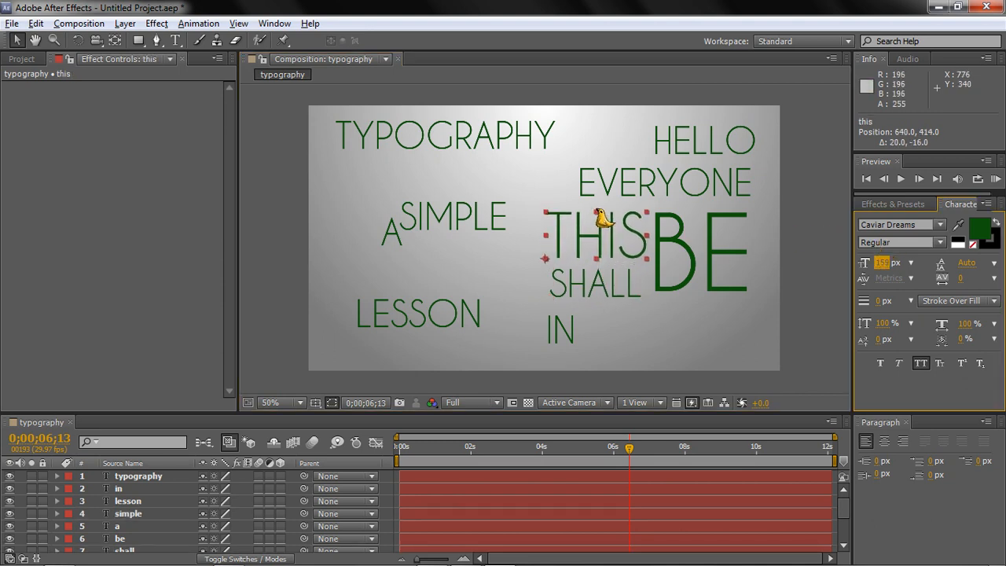
pyautogui.moveTo(596, 282); pyautogui.dragTo(602, 269)
pyautogui.click(625, 300)
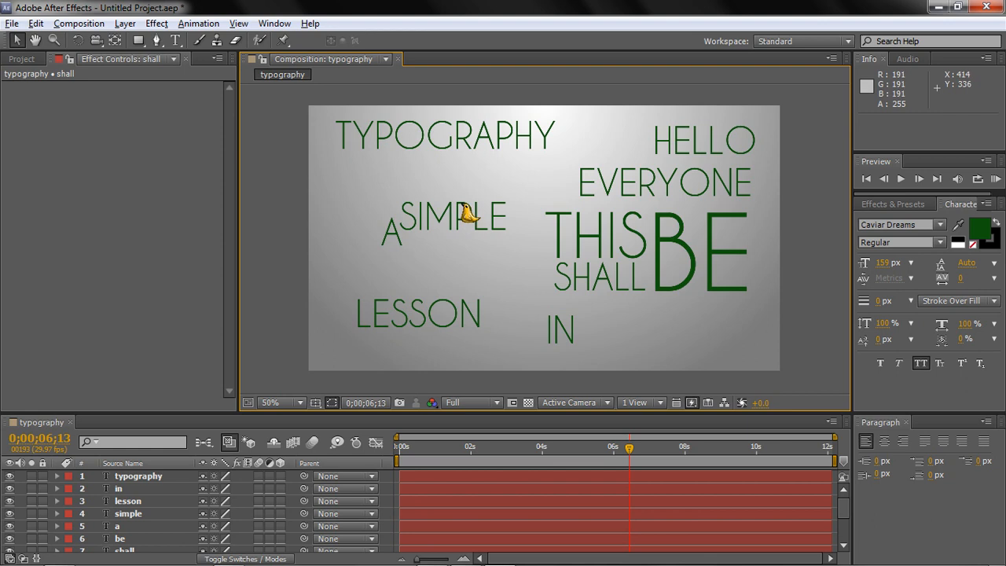
# Place SIMPLE directly below TYPOGRAPHY and set the letter A beneath it to 267 px at 102, 480
pyautogui.moveTo(464, 208); pyautogui.dragTo(395, 165)
pyautogui.moveTo(399, 231); pyautogui.dragTo(357, 265)
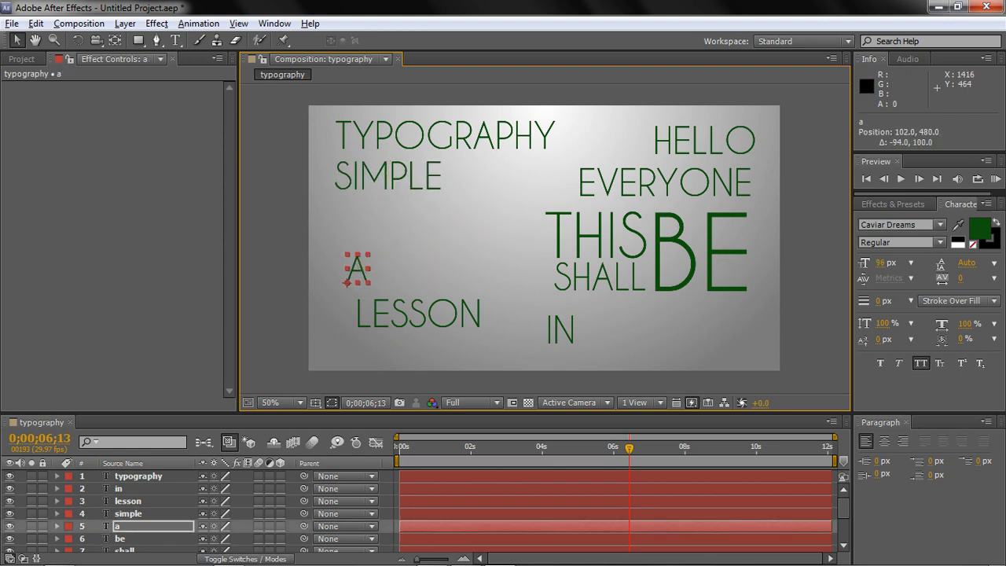
pyautogui.click(902, 259)
pyautogui.write('267')
pyautogui.press('Return')
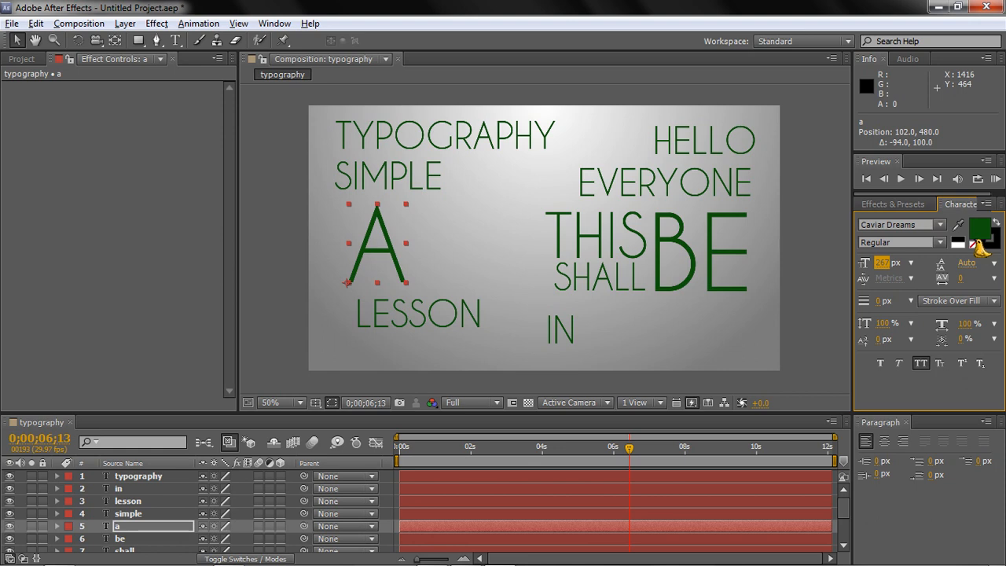
# Enlarge the letter A to 458 px in the lower left, move LESSON to 842, 632, and place SIMPLE beside the A
pyautogui.moveTo(896, 262); pyautogui.dragTo(933, 146)
pyautogui.moveTo(430, 218); pyautogui.dragTo(396, 281)
pyautogui.moveTo(466, 299); pyautogui.dragTo(640, 307)
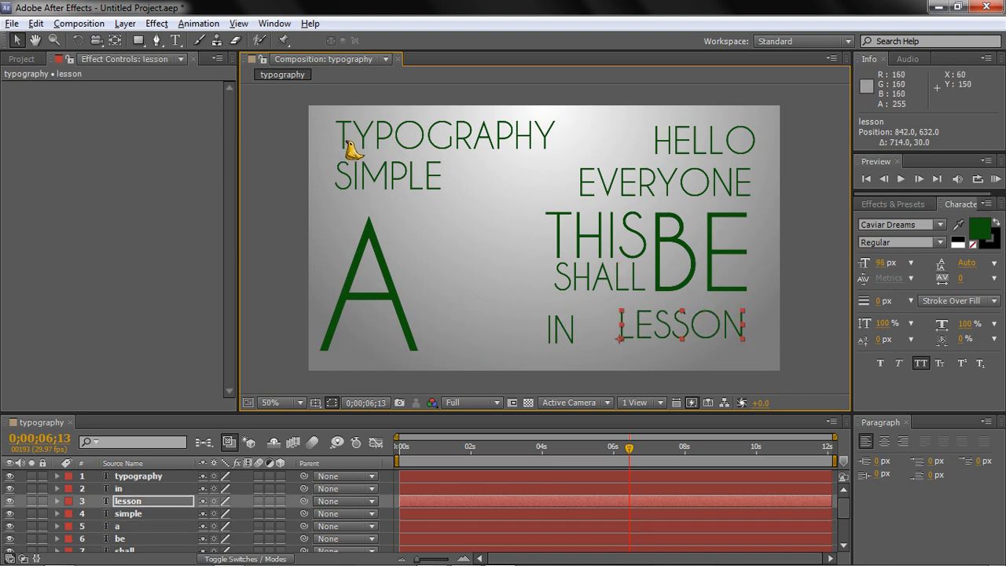
pyautogui.moveTo(348, 146); pyautogui.dragTo(463, 272)
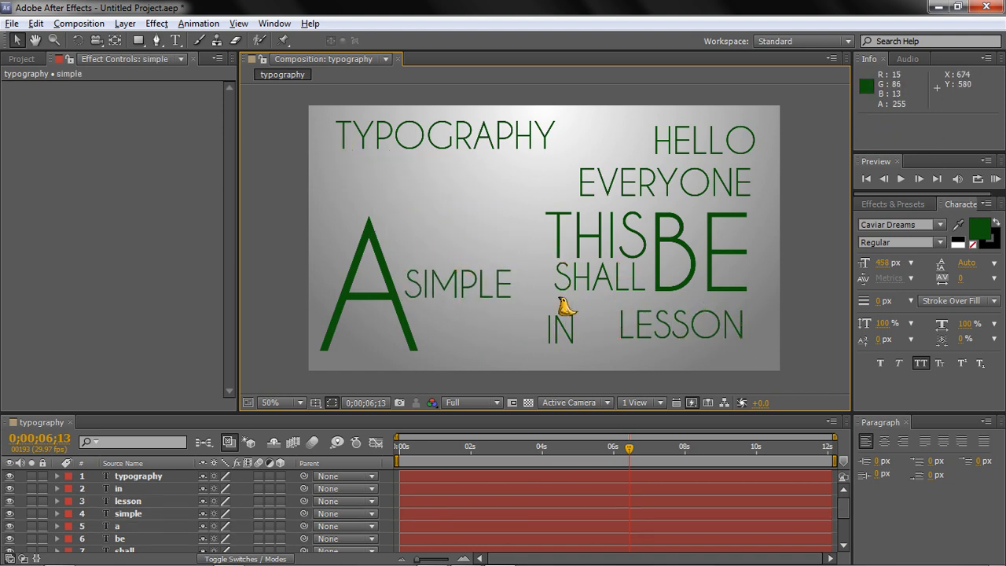
# Place LESSON beneath SIMPLE at 310, 648, enlarge it, and put IN after it at 862, 644
pyautogui.moveTo(561, 311); pyautogui.dragTo(781, 189)
pyautogui.moveTo(685, 317); pyautogui.dragTo(510, 322)
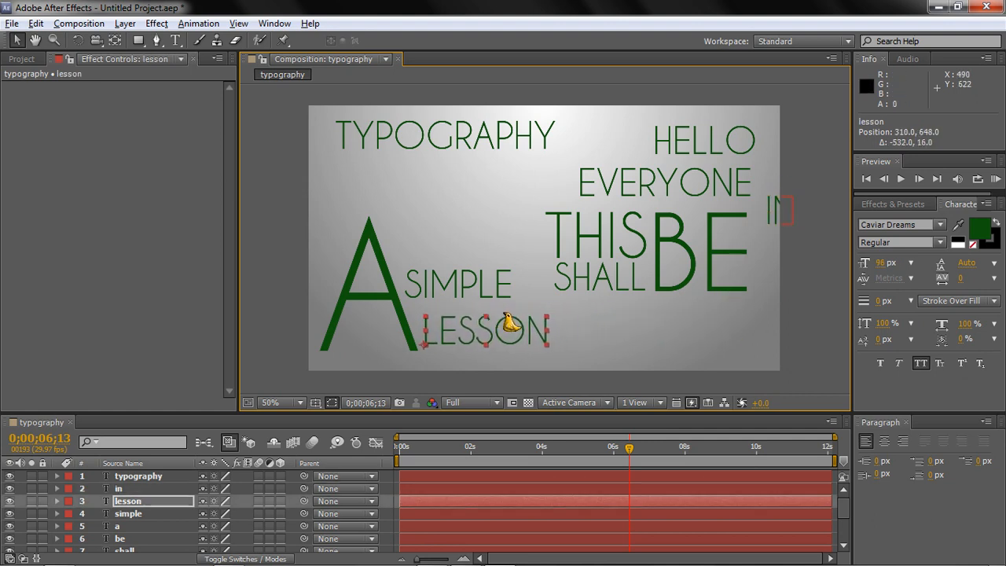
pyautogui.moveTo(902, 250); pyautogui.dragTo(925, 253)
pyautogui.moveTo(791, 214); pyautogui.dragTo(646, 324)
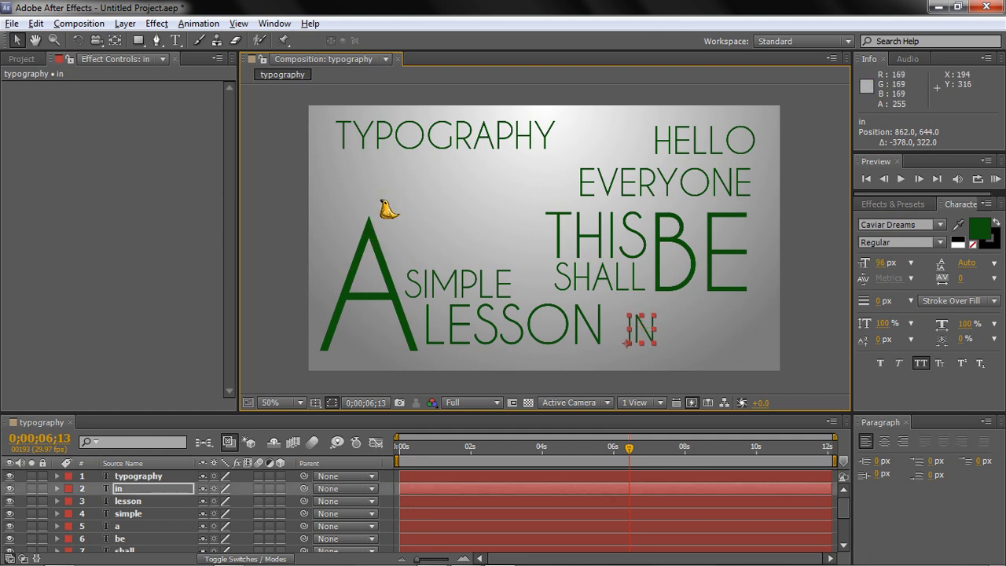
# Shift the letter A, SIMPLE and LESSON upward as a block, with LESSON at 262, 468
pyautogui.moveTo(381, 213); pyautogui.dragTo(374, 178)
pyautogui.moveTo(447, 263); pyautogui.dragTo(431, 191)
pyautogui.moveTo(480, 301); pyautogui.dragTo(465, 235)
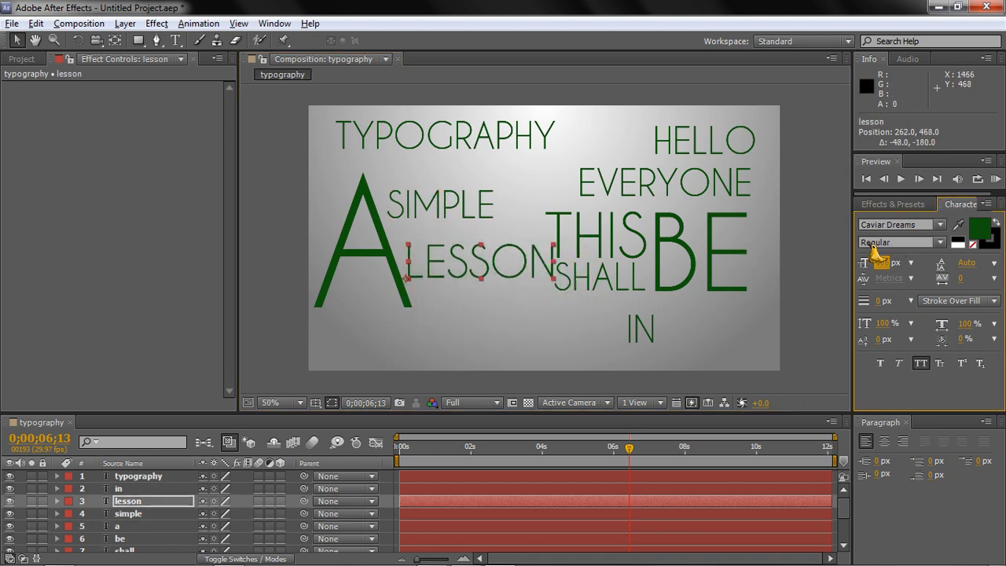
# Reduce LESSON to 69 px and move it up close beneath SIMPLE
pyautogui.moveTo(873, 250); pyautogui.dragTo(972, 247)
pyautogui.click(491, 324)
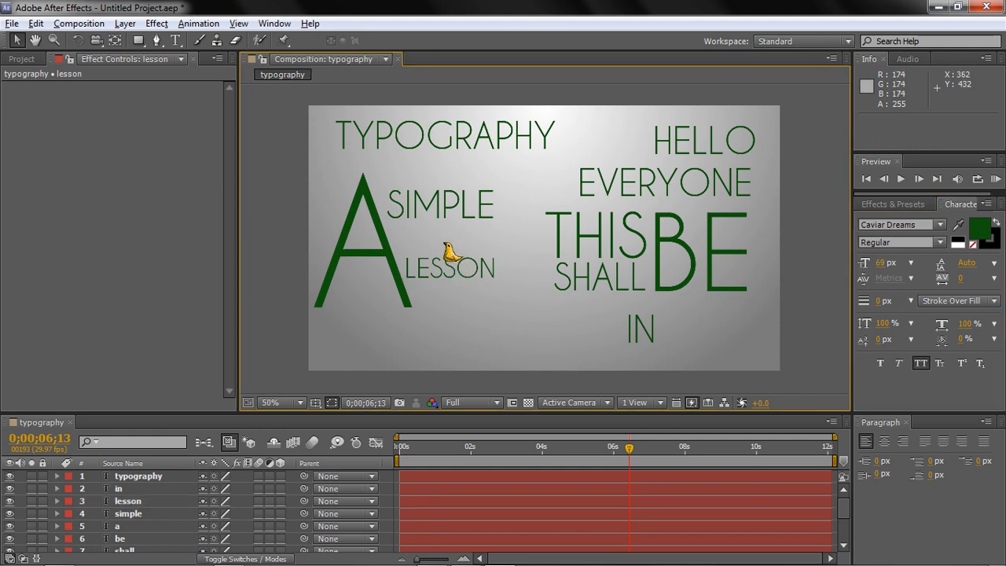
pyautogui.moveTo(449, 251); pyautogui.dragTo(449, 226)
pyautogui.click(503, 297)
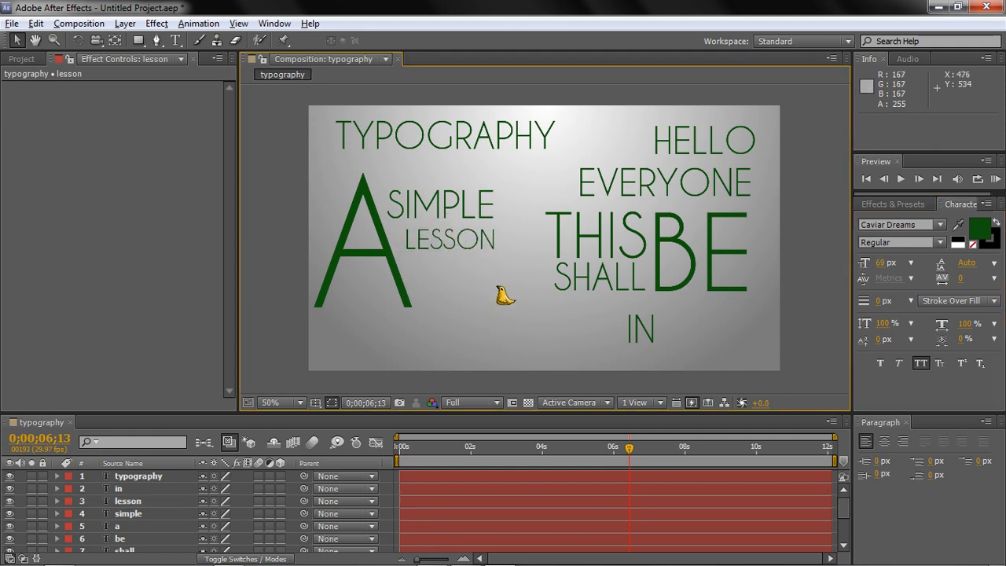
# Place IN beneath LESSON, just beside the letter A, undoing the accidental stretch of the layer
pyautogui.moveTo(636, 316); pyautogui.dragTo(489, 264)
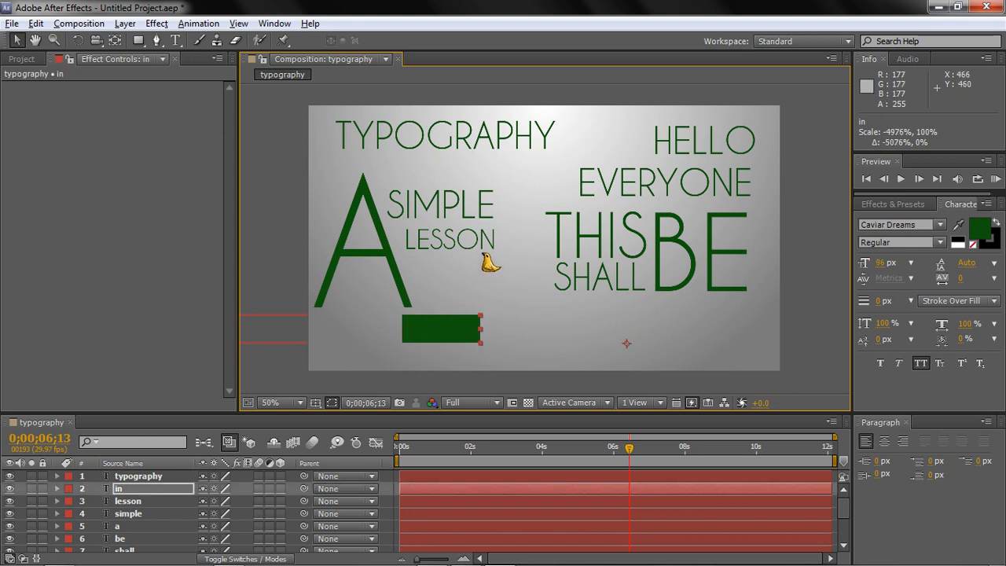
pyautogui.hotkey('ctrl', 'z')
pyautogui.moveTo(652, 314); pyautogui.dragTo(441, 262)
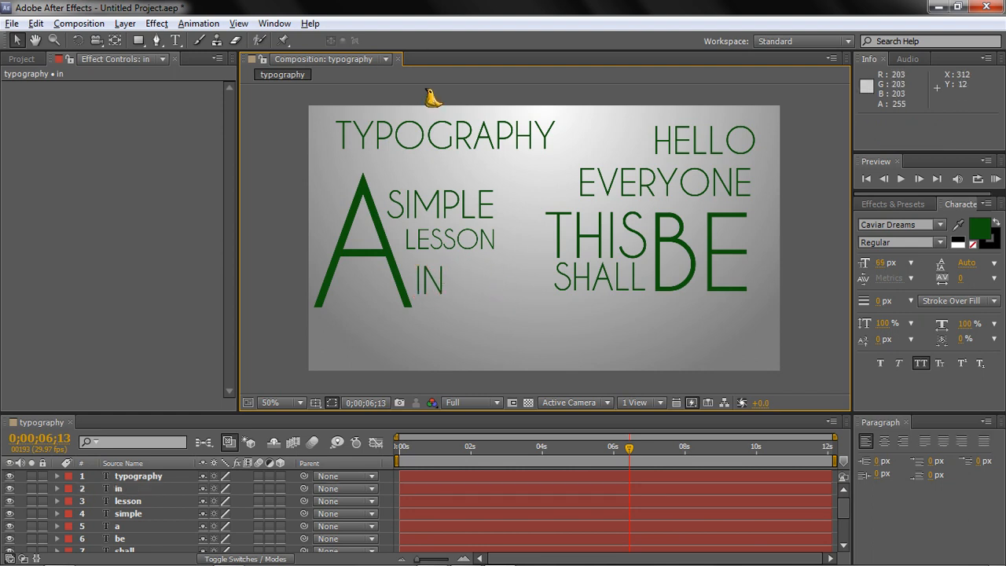
# Move TYPOGRAPHY below the other words at 188, 664, enlarge it to 126 px, and check it with the Title/Action Safe overlay
pyautogui.moveTo(451, 130); pyautogui.dragTo(498, 335)
pyautogui.moveTo(866, 257); pyautogui.dragTo(411, 359)
pyautogui.click(332, 401)
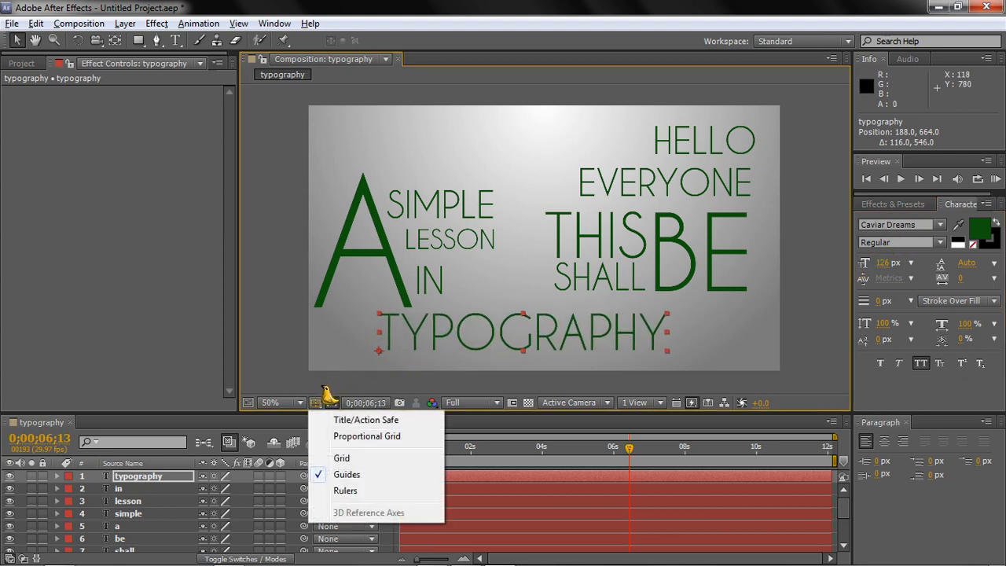
pyautogui.click(339, 417)
pyautogui.click(328, 401)
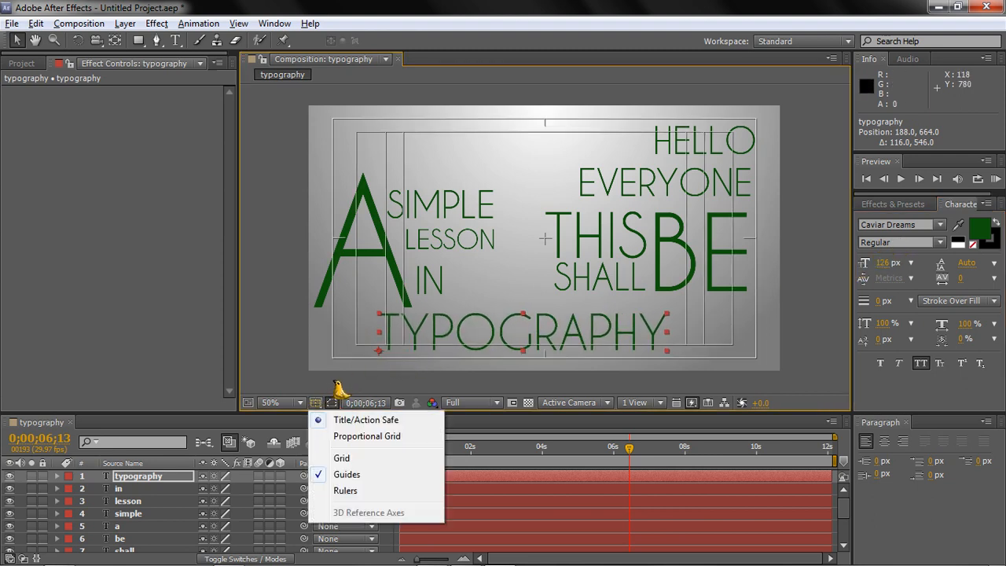
pyautogui.click(357, 420)
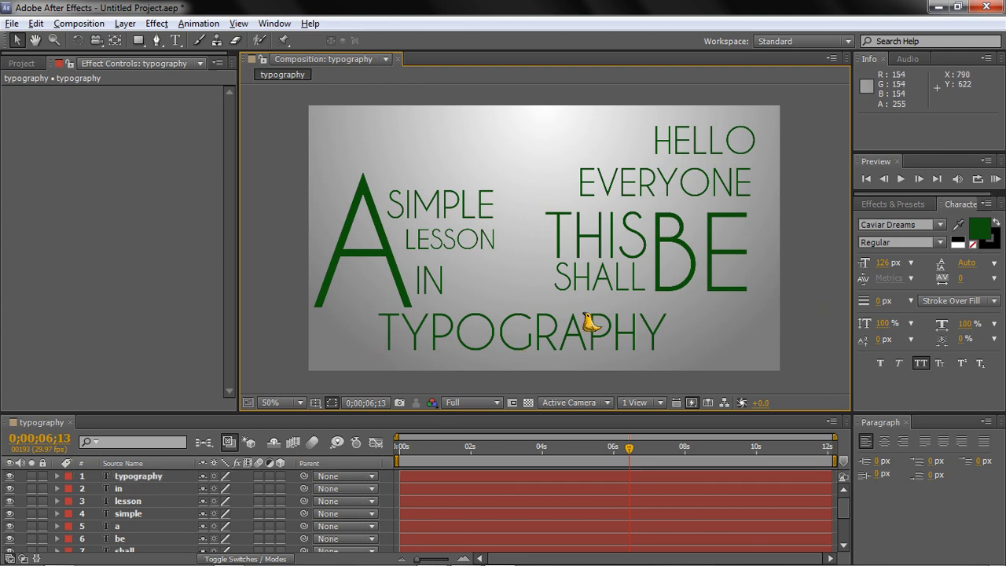
# Shift TYPOGRAPHY beneath SHALL and BE at 416, 638 and nudge BE to 934, 496
pyautogui.moveTo(563, 325); pyautogui.dragTo(652, 312)
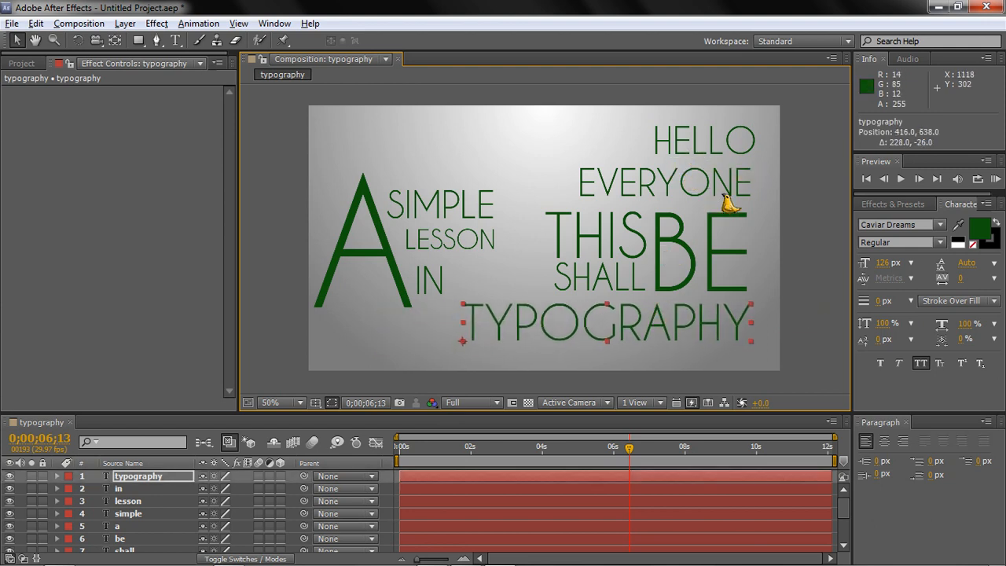
pyautogui.moveTo(729, 204); pyautogui.dragTo(734, 199)
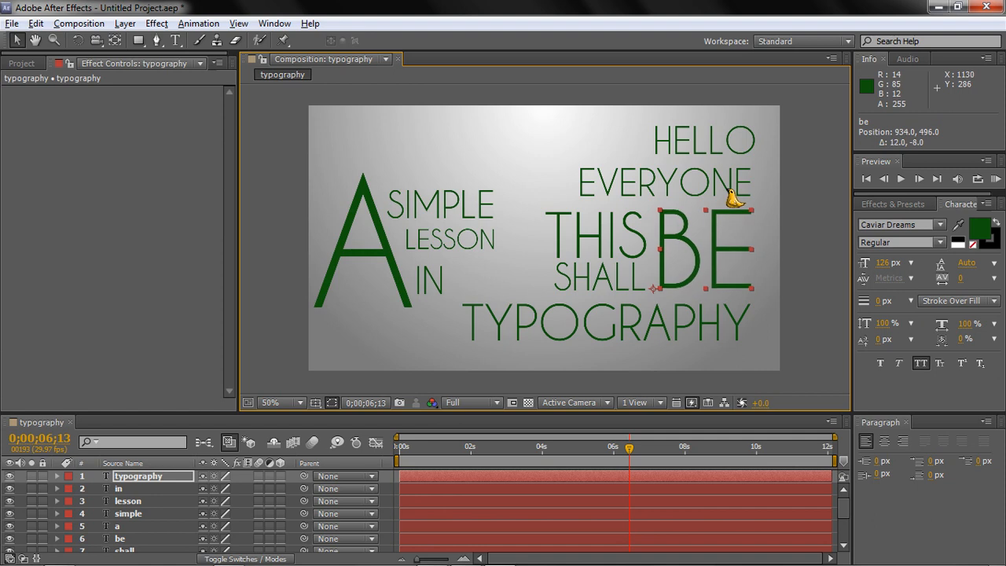
pyautogui.click(802, 196)
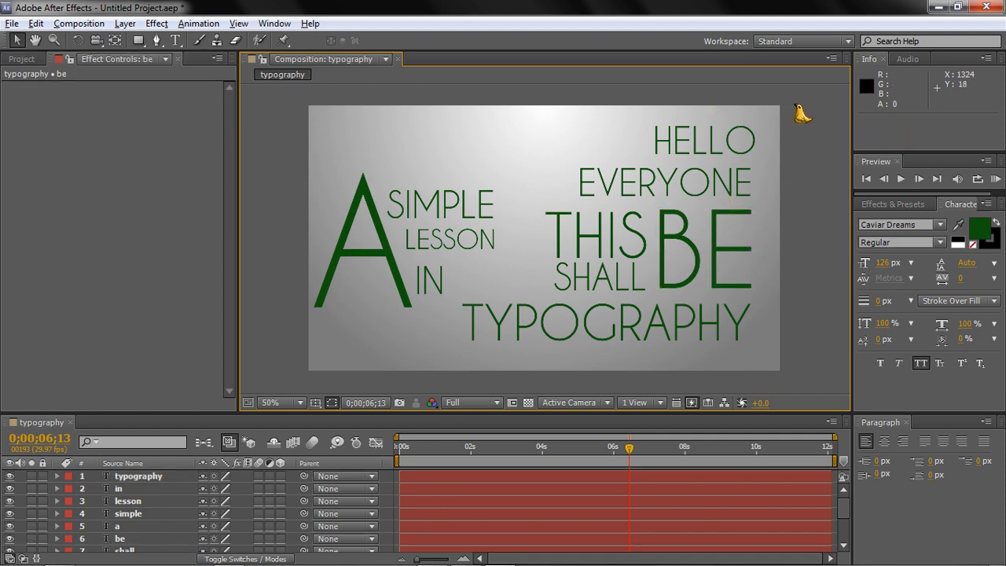
# Select all the text layers and change their fill color to black
pyautogui.moveTo(798, 110); pyautogui.dragTo(316, 397)
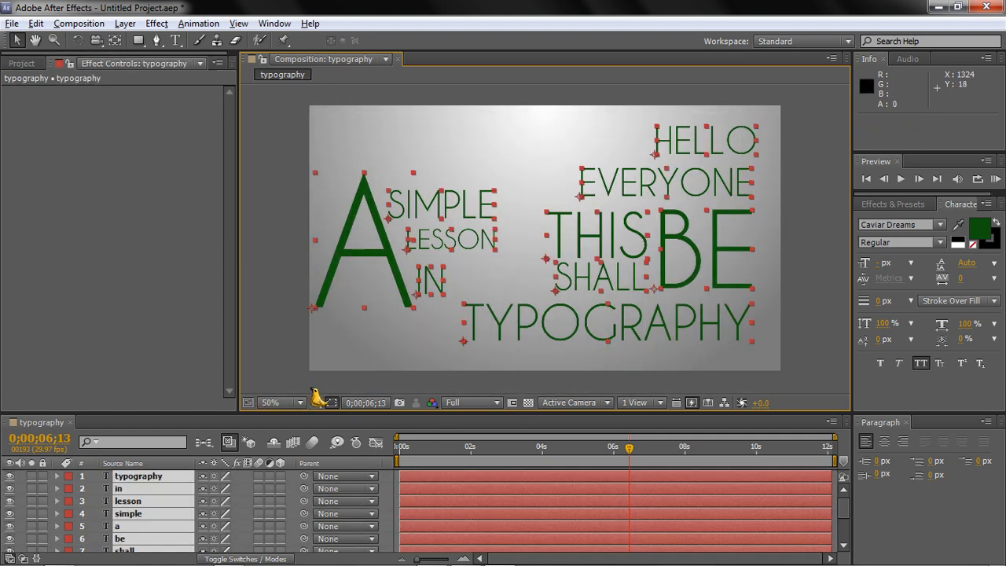
pyautogui.click(960, 225)
pyautogui.click(561, 90)
pyautogui.click(279, 92)
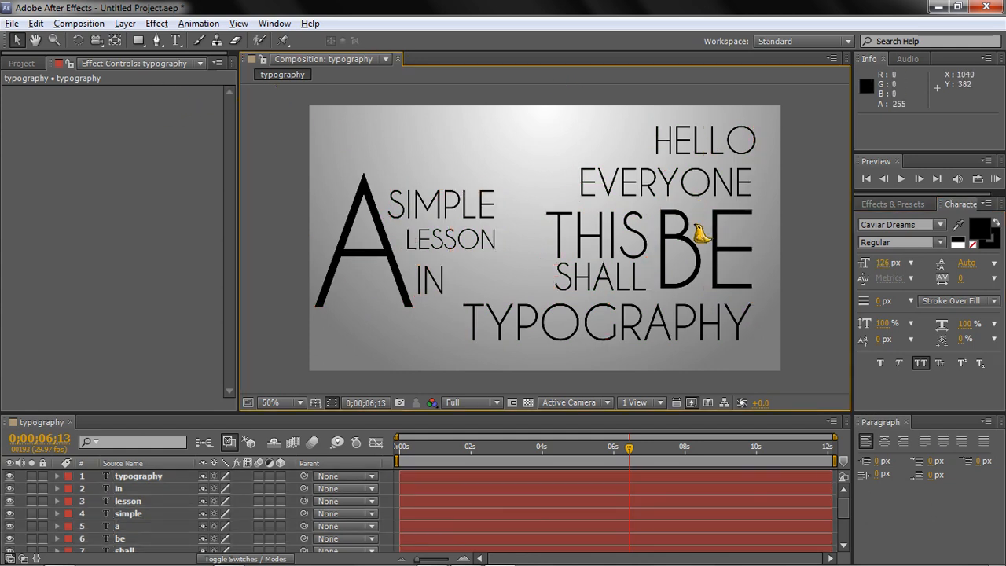
# Change the fill color of BE to dark red
pyautogui.click(711, 230)
pyautogui.click(978, 227)
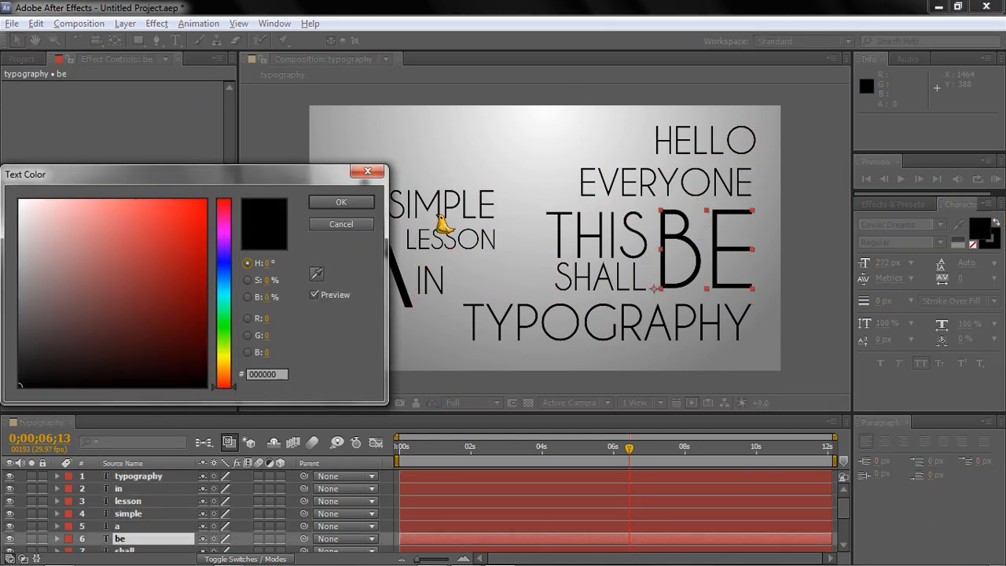
pyautogui.click(204, 268)
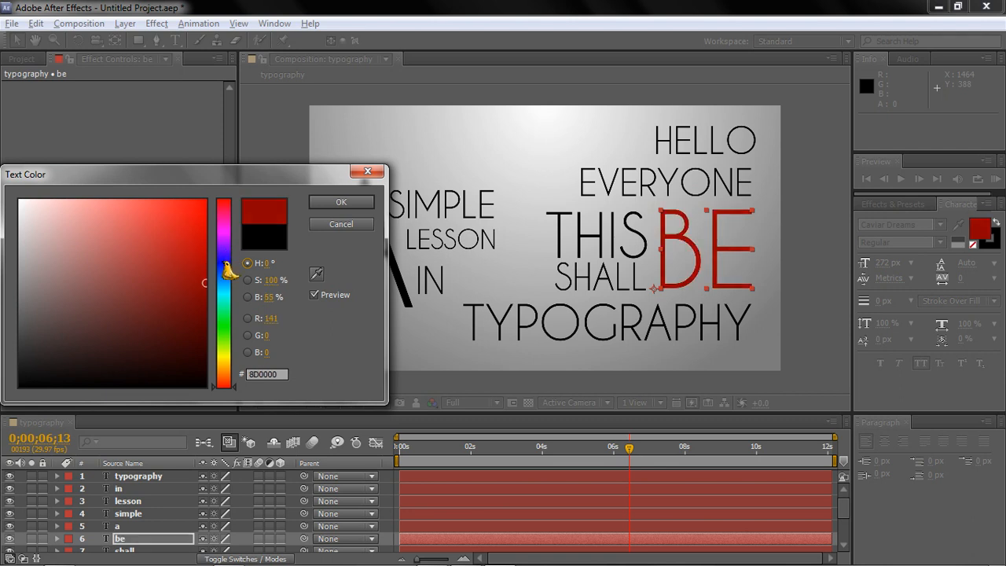
pyautogui.click(356, 201)
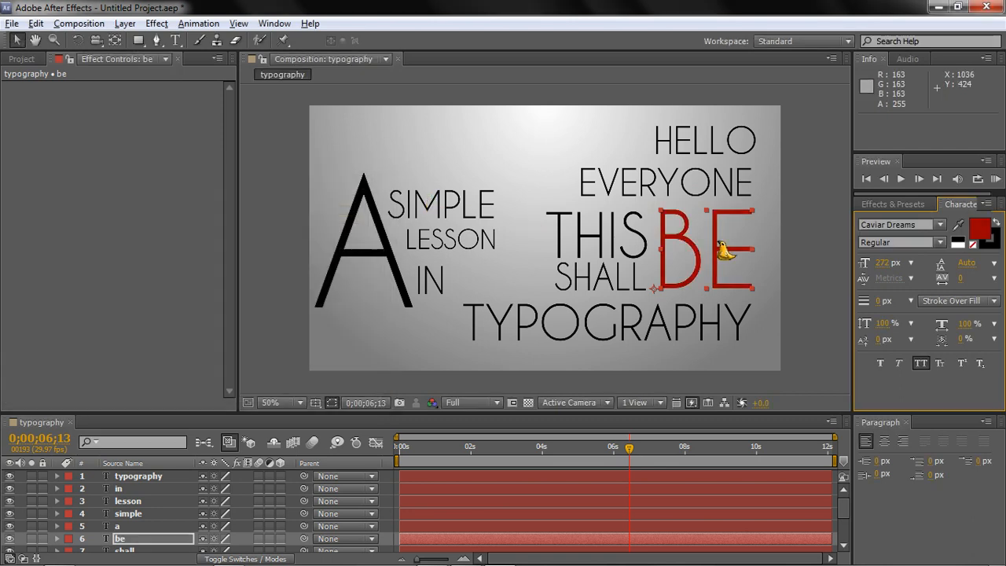
pyautogui.click(801, 220)
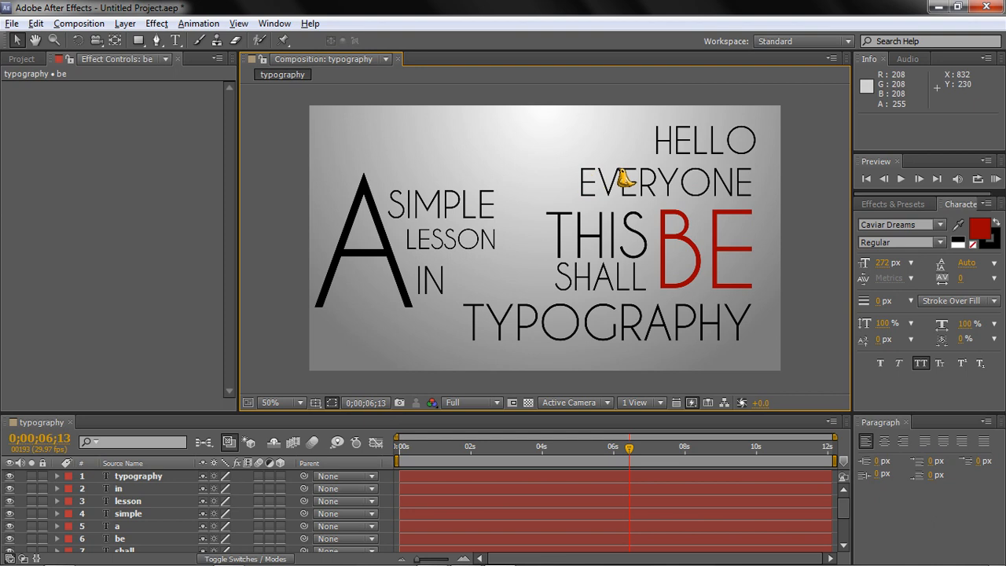
# Change the fill color of EVERYONE to dark green
pyautogui.click(666, 172)
pyautogui.click(984, 225)
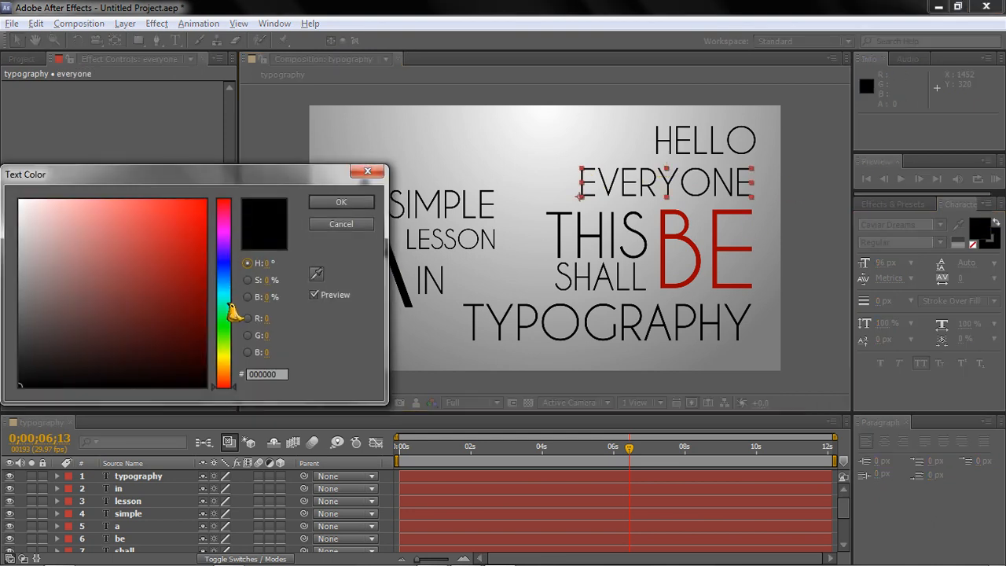
pyautogui.moveTo(233, 308); pyautogui.dragTo(233, 316)
pyautogui.click(204, 314)
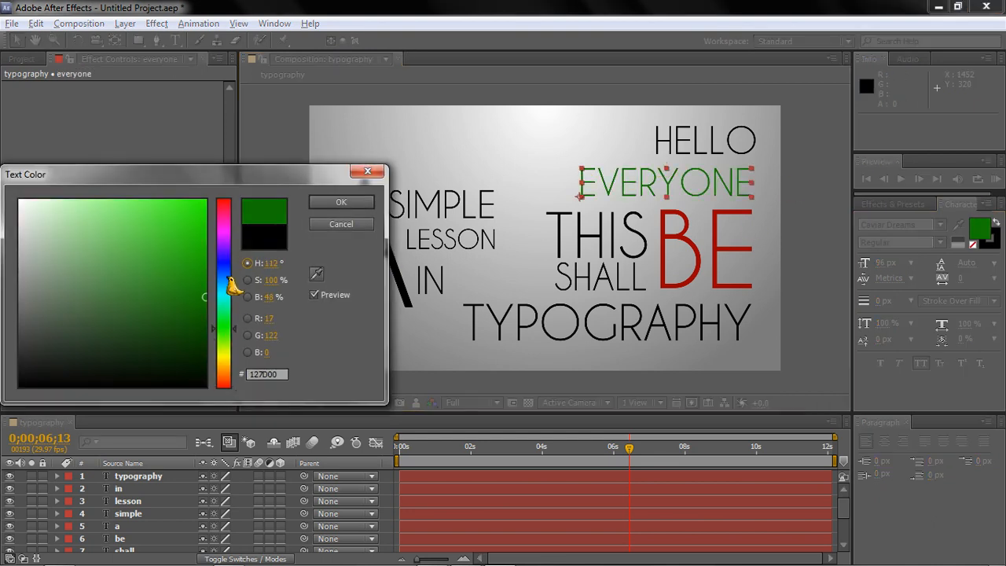
pyautogui.click(349, 202)
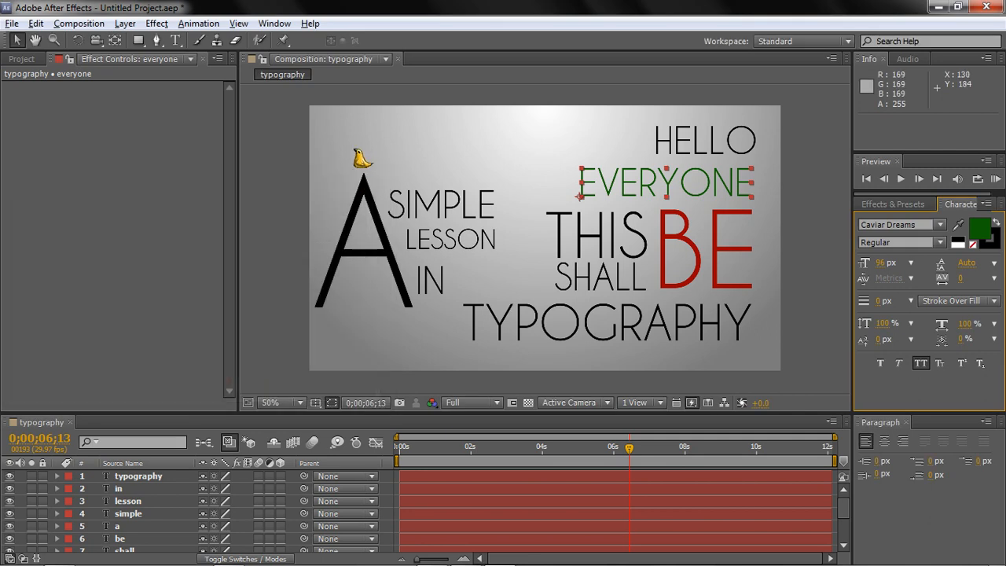
pyautogui.click(308, 147)
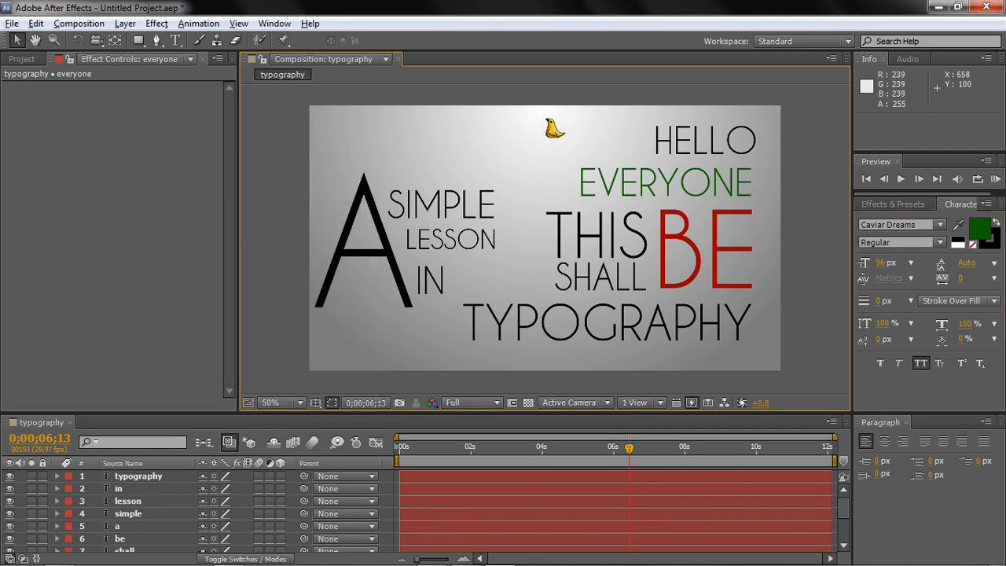
# Color SIMPLE with the red 980000 sampled from BE
pyautogui.click(458, 192)
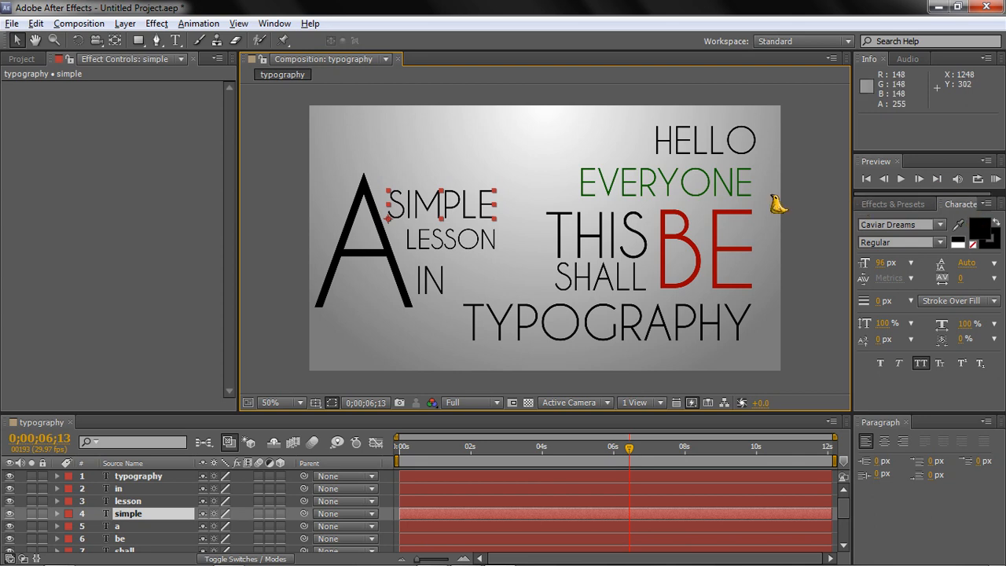
pyautogui.click(980, 224)
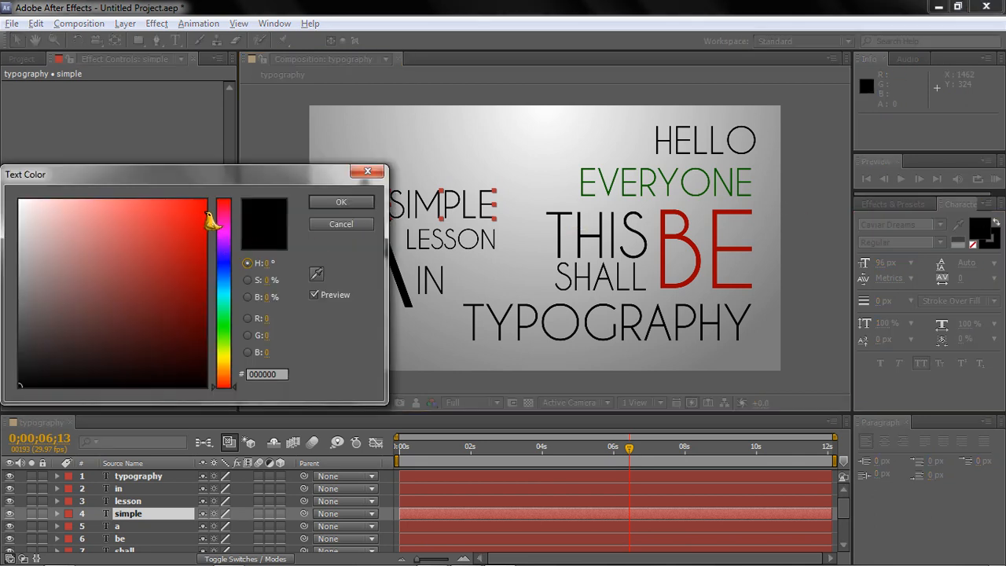
pyautogui.click(316, 272)
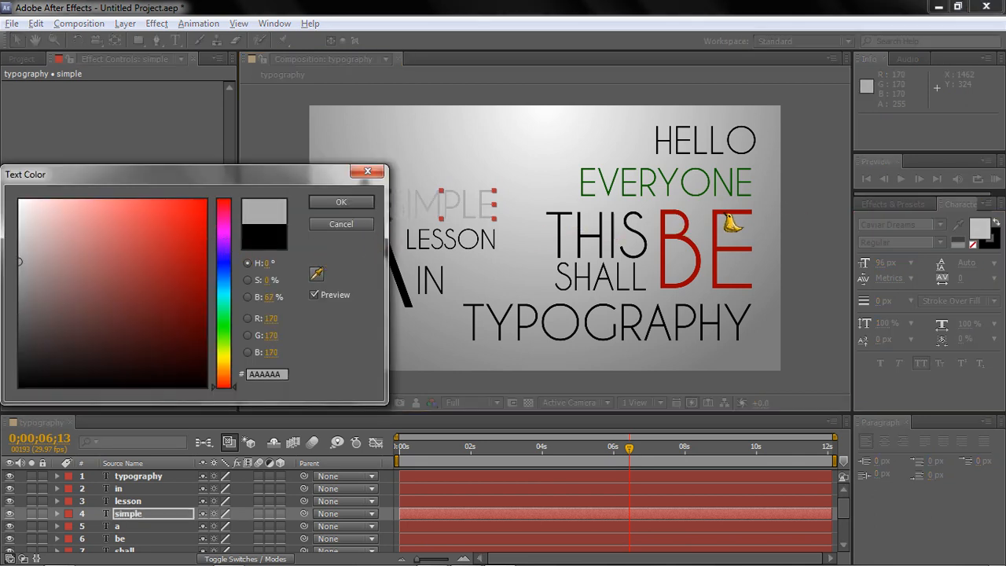
pyautogui.click(693, 233)
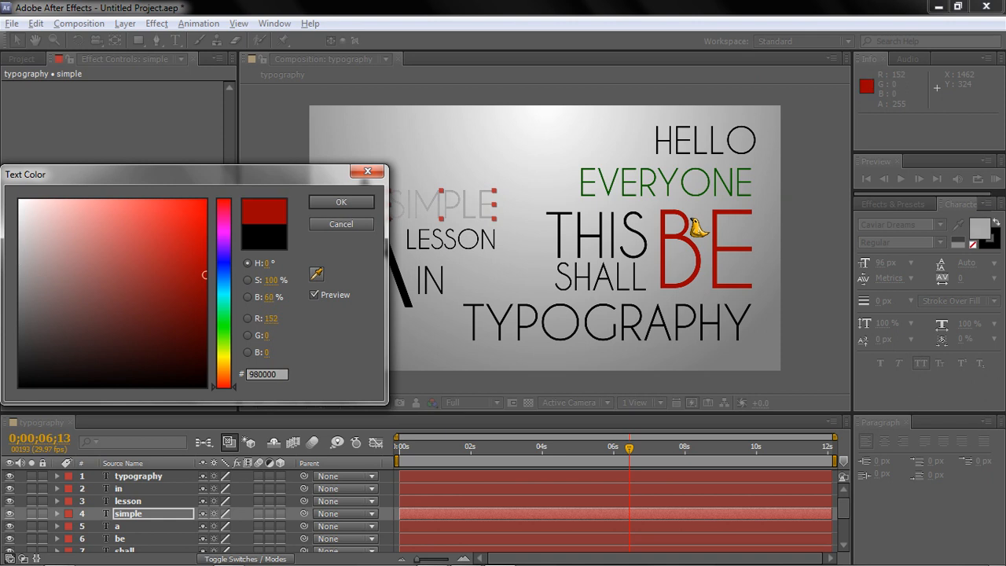
pyautogui.click(343, 202)
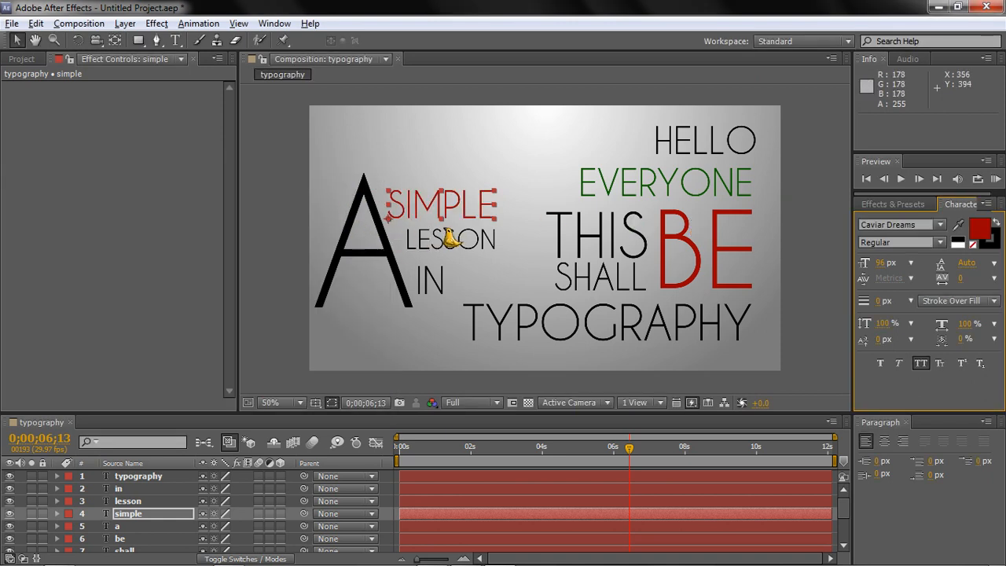
# Enlarge TYPOGRAPHY to 179 px and position it at 82, 674 so it spans beneath all the other words
pyautogui.moveTo(515, 305)
pyautogui.mouseDown()
pyautogui.moveTo(411, 326)
pyautogui.moveTo(517, 304)
pyautogui.mouseUp()
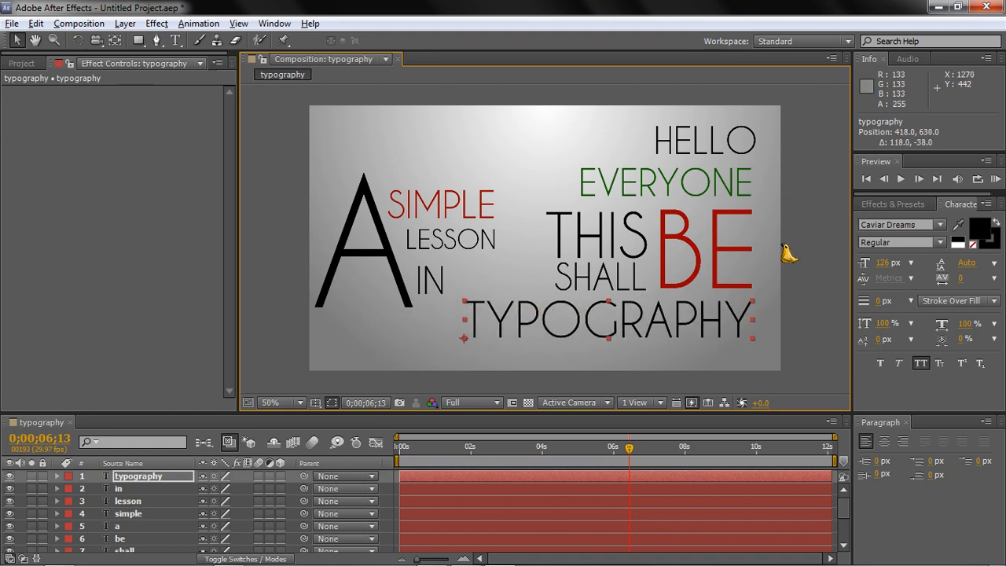
pyautogui.moveTo(900, 252); pyautogui.dragTo(803, 212)
pyautogui.moveTo(742, 302); pyautogui.dragTo(618, 313)
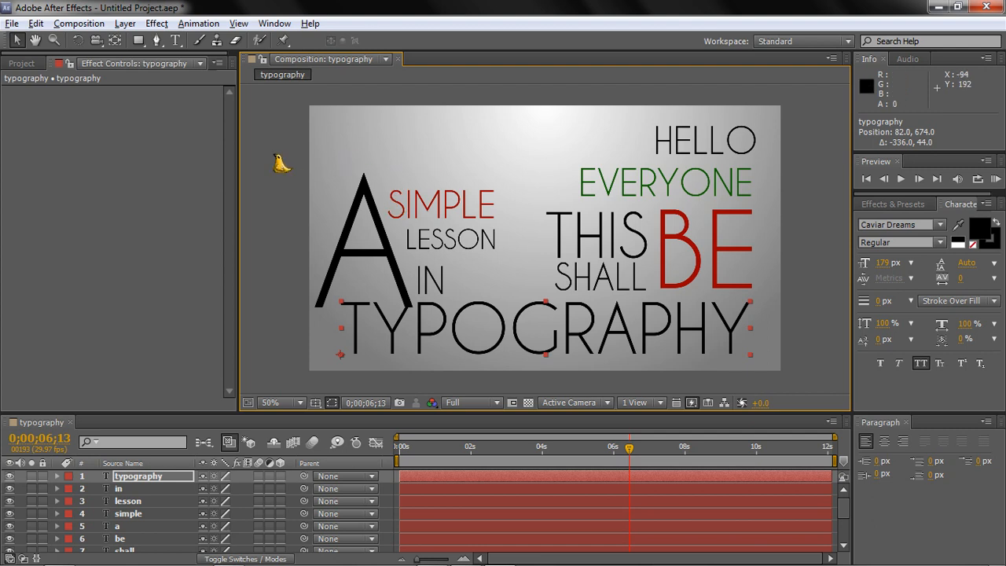
# Move the letter A, SIMPLE, LESSON and IN together up above TYPOGRAPHY, with IN at 332, 444
pyautogui.moveTo(250, 172); pyautogui.dragTo(457, 243)
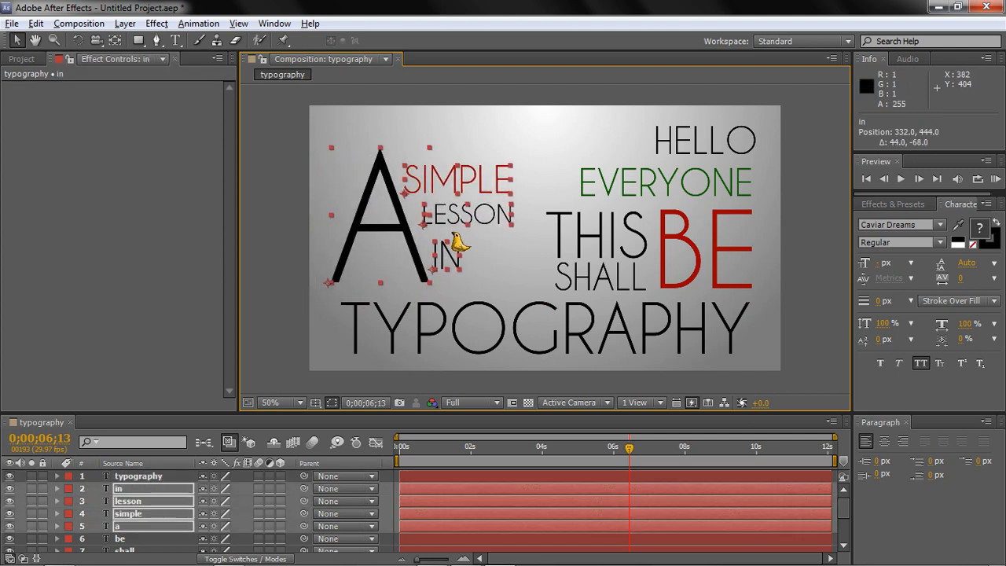
pyautogui.click(516, 90)
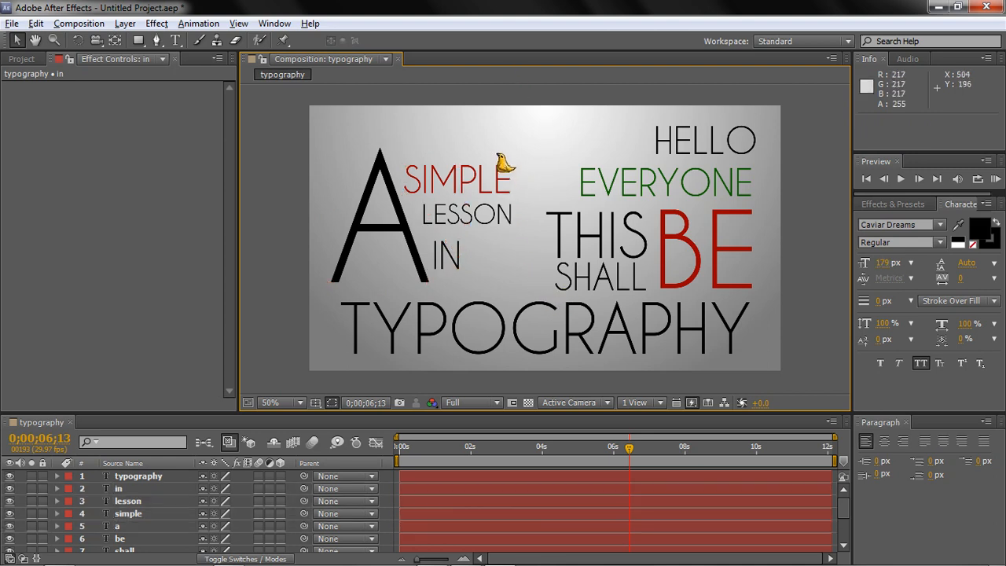
pyautogui.doubleClick(497, 287)
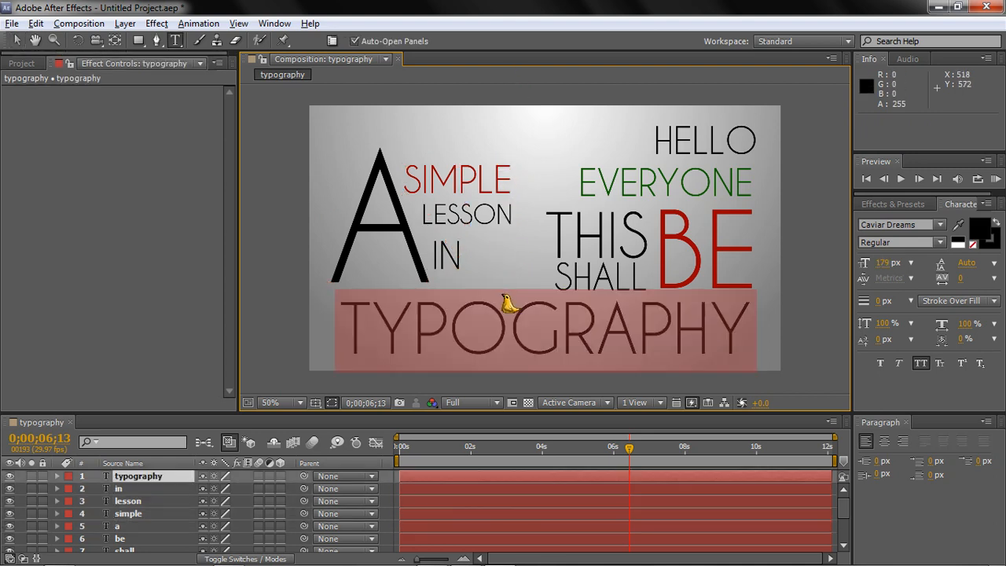
# Make the letters TYPO in TYPOGRAPHY faux bold and color them with the red 980000 sampled from BE
pyautogui.click(513, 309)
pyautogui.moveTo(487, 312); pyautogui.dragTo(312, 309)
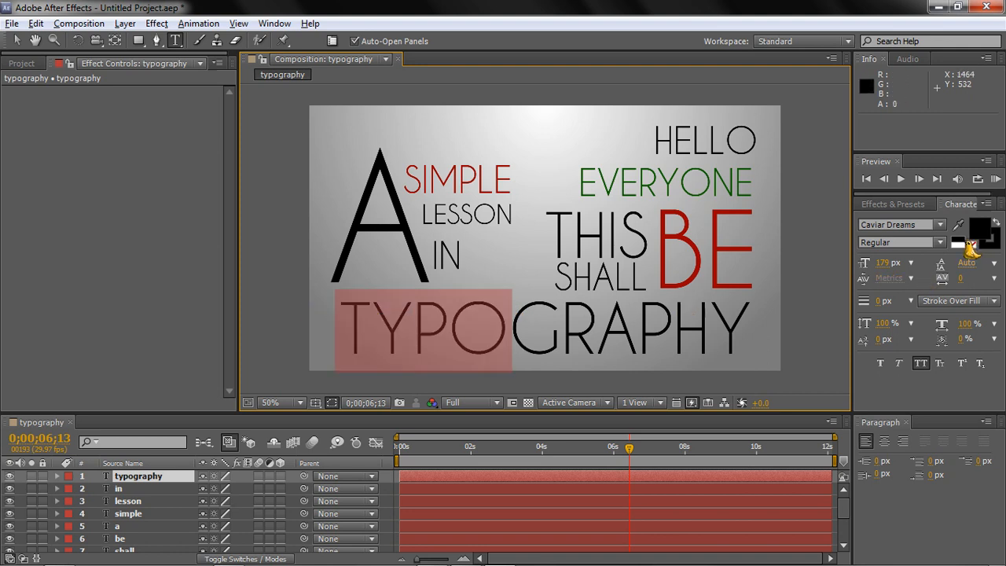
pyautogui.click(880, 362)
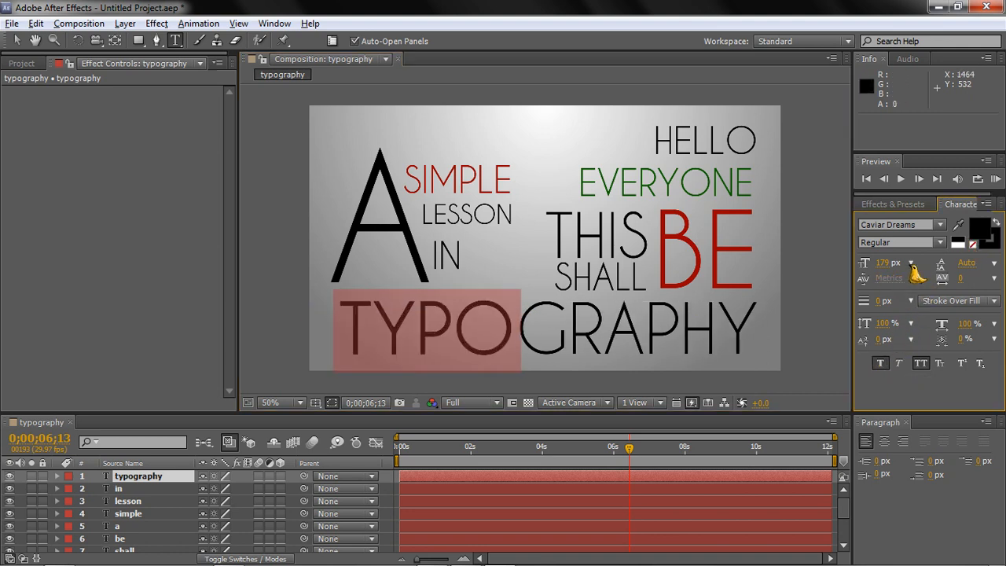
pyautogui.click(978, 228)
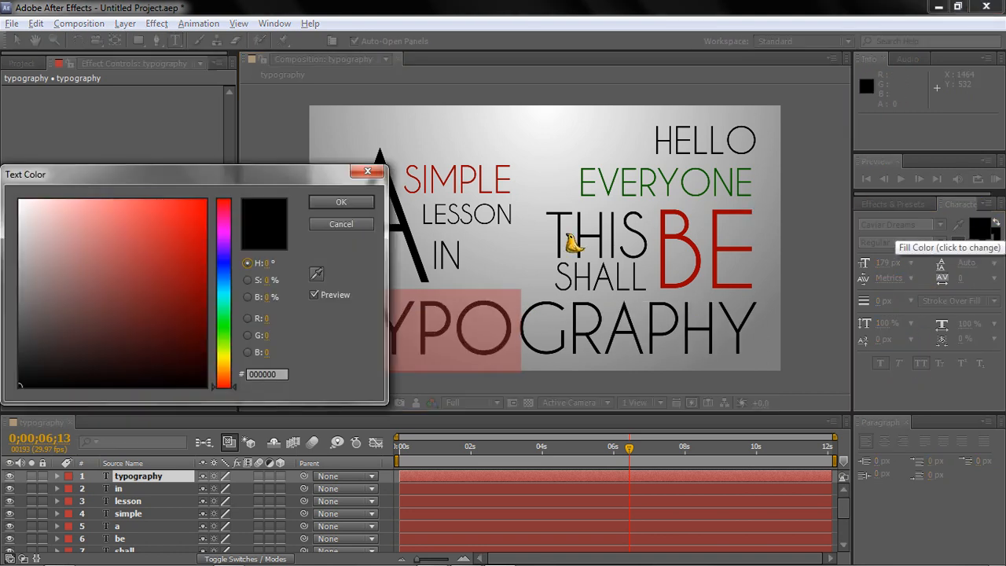
pyautogui.click(317, 273)
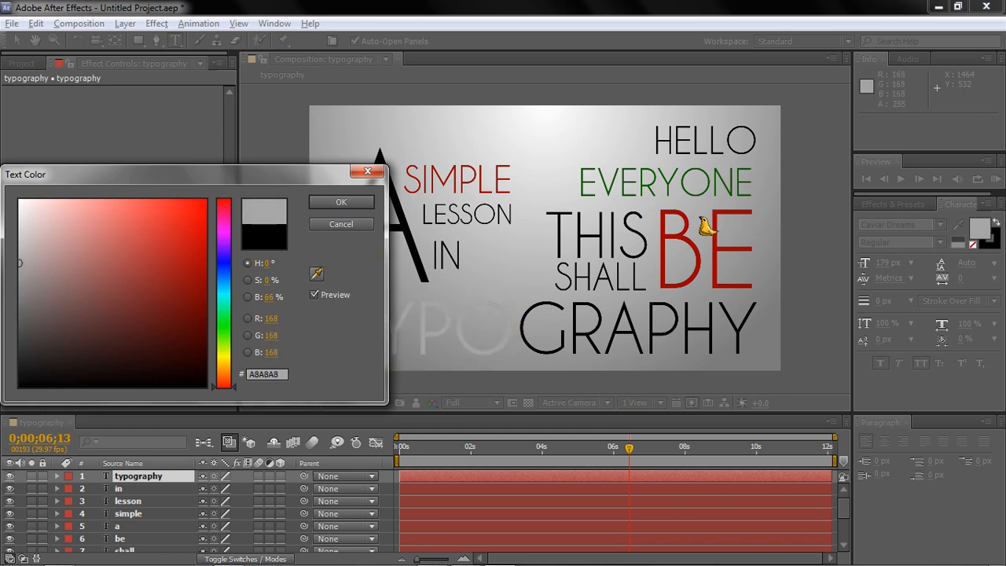
pyautogui.click(701, 233)
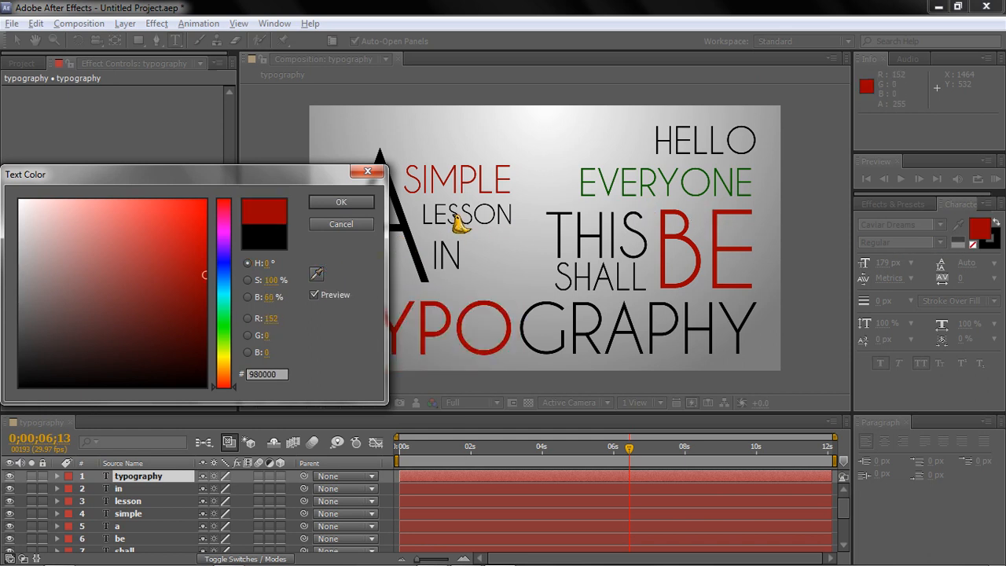
pyautogui.click(340, 202)
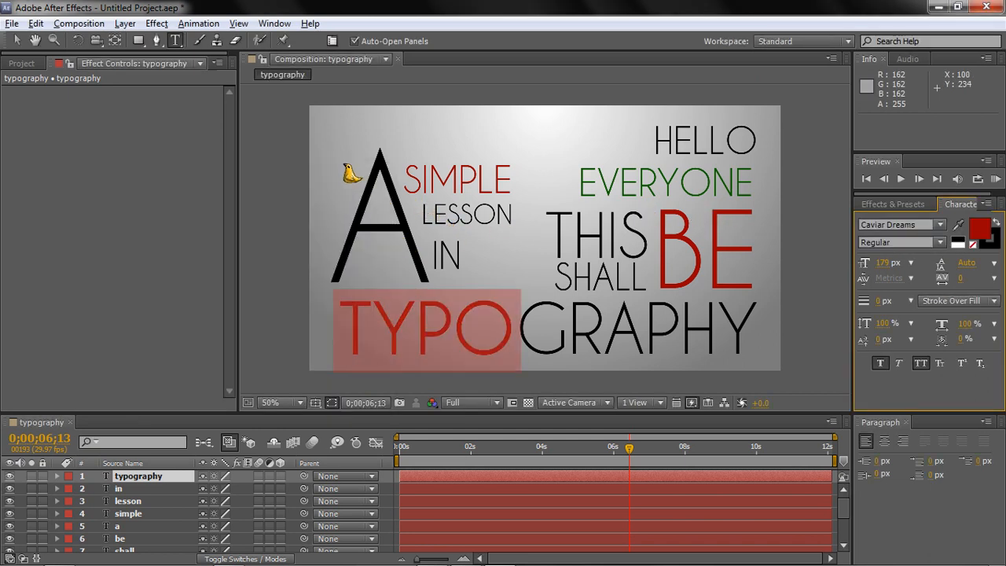
pyautogui.click(587, 272)
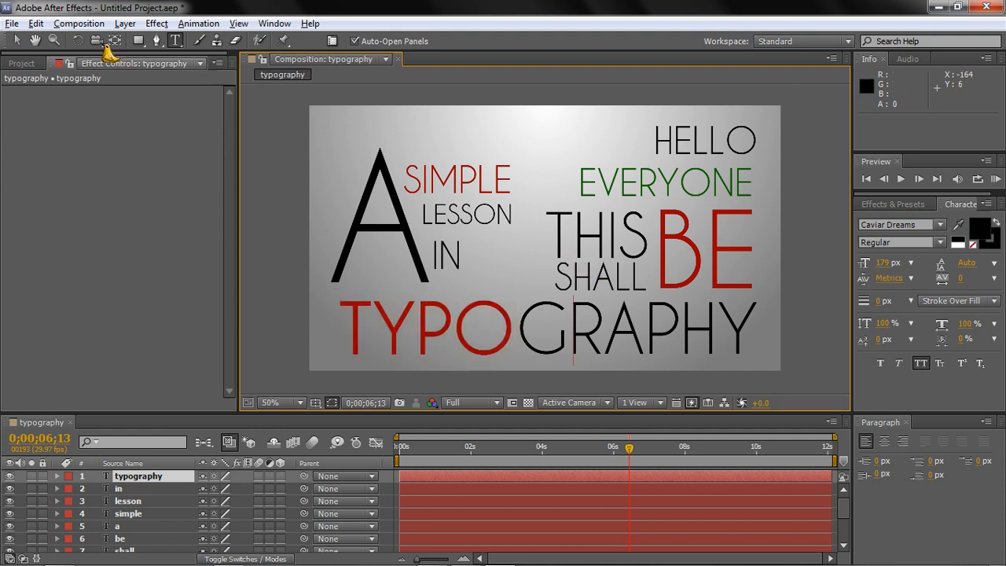
pyautogui.click(16, 40)
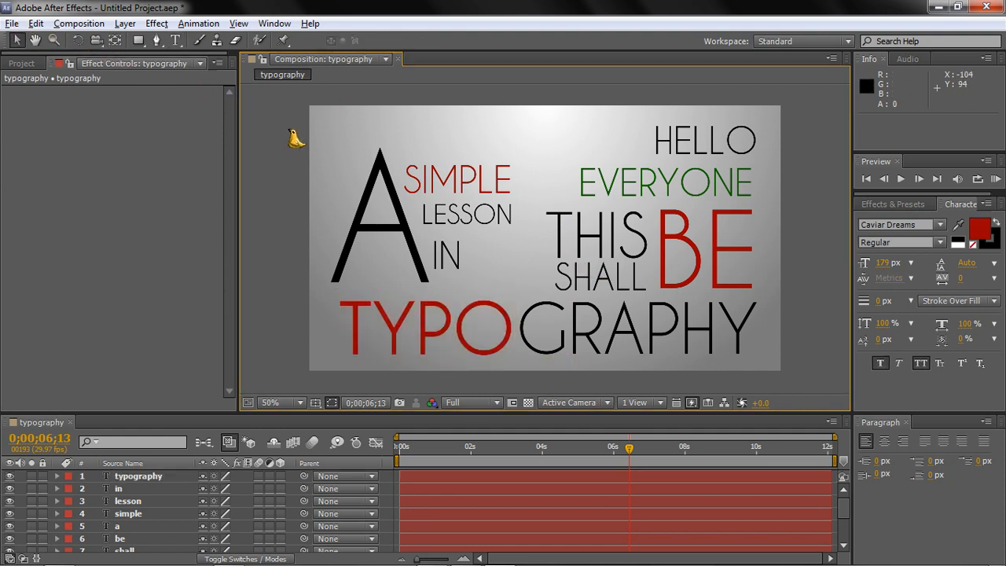
# Change the font of SHALL to Anagram
pyautogui.doubleClick(641, 267)
pyautogui.click(649, 269)
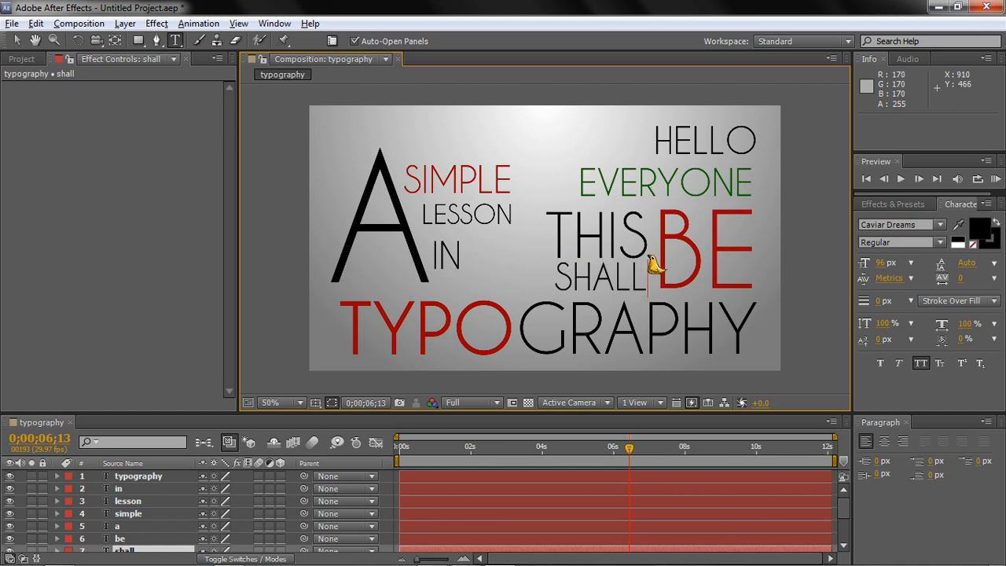
pyautogui.moveTo(652, 267); pyautogui.dragTo(544, 262)
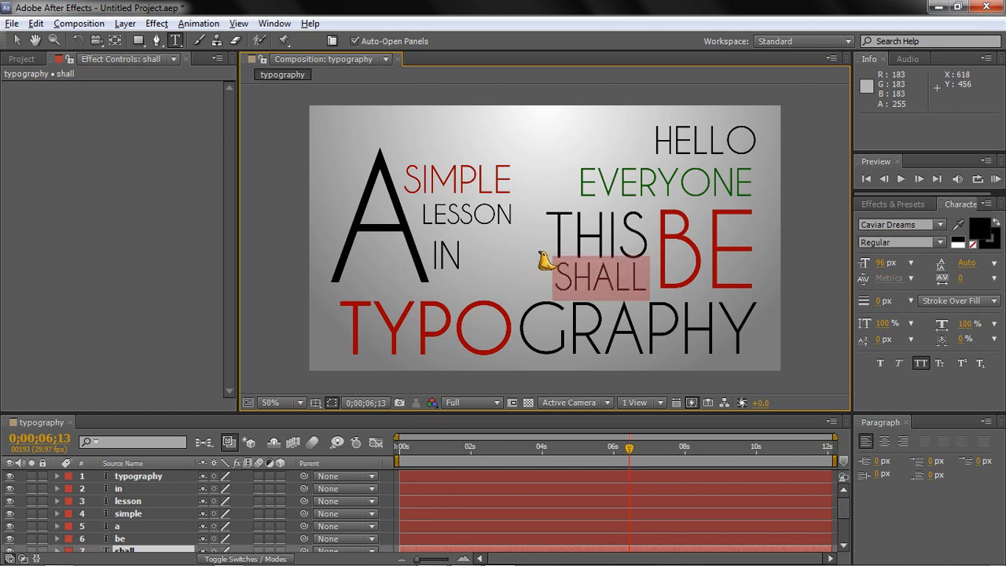
pyautogui.click(902, 226)
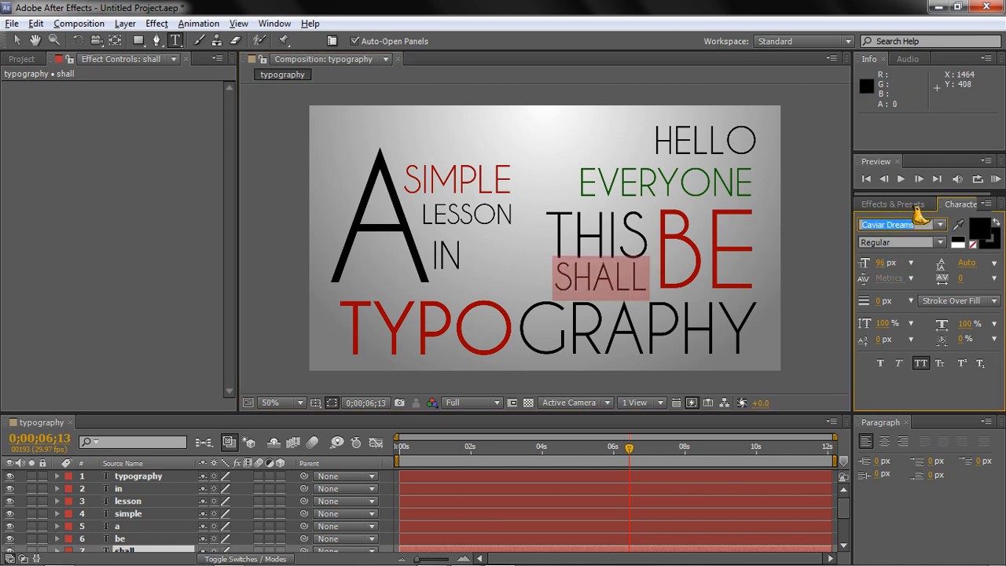
pyautogui.write('Anagram')
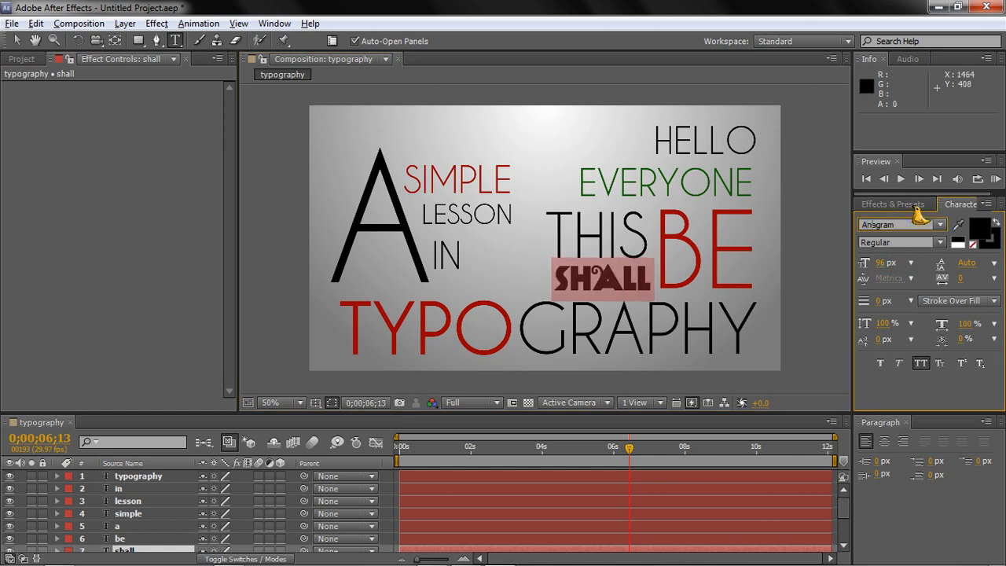
pyautogui.click(16, 39)
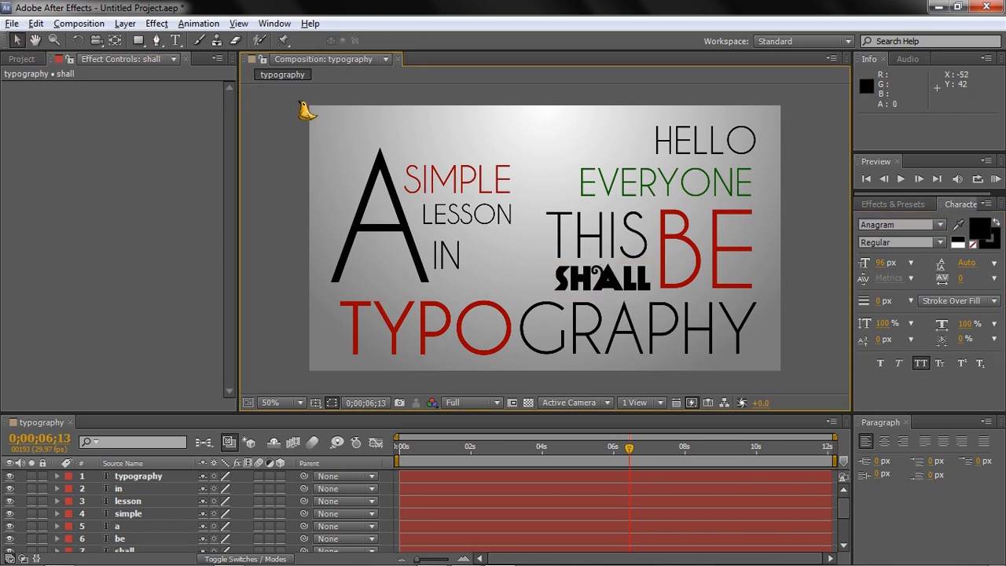
# Change the font of IN to Anagram
pyautogui.click(459, 248)
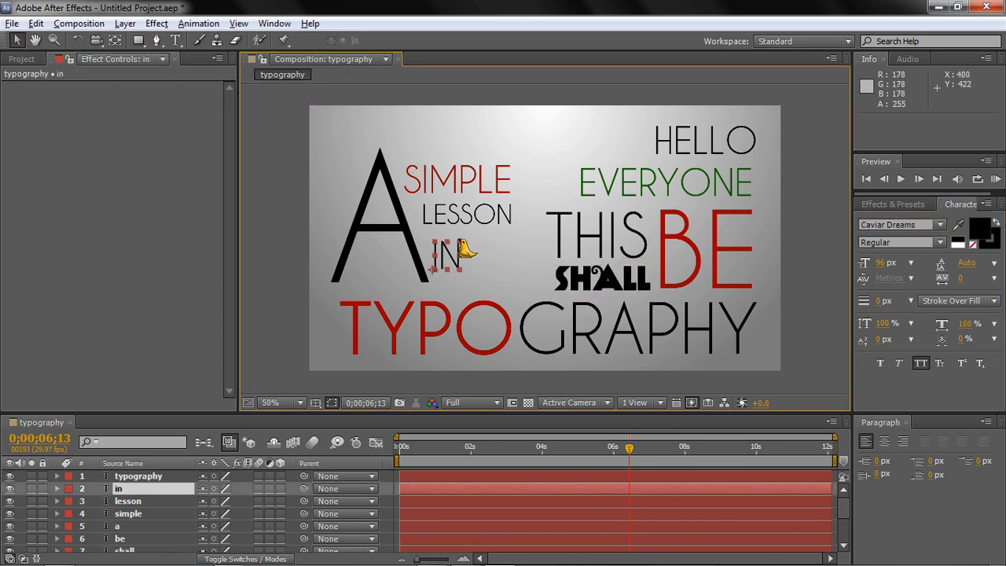
pyautogui.click(896, 224)
pyautogui.write('Anagram')
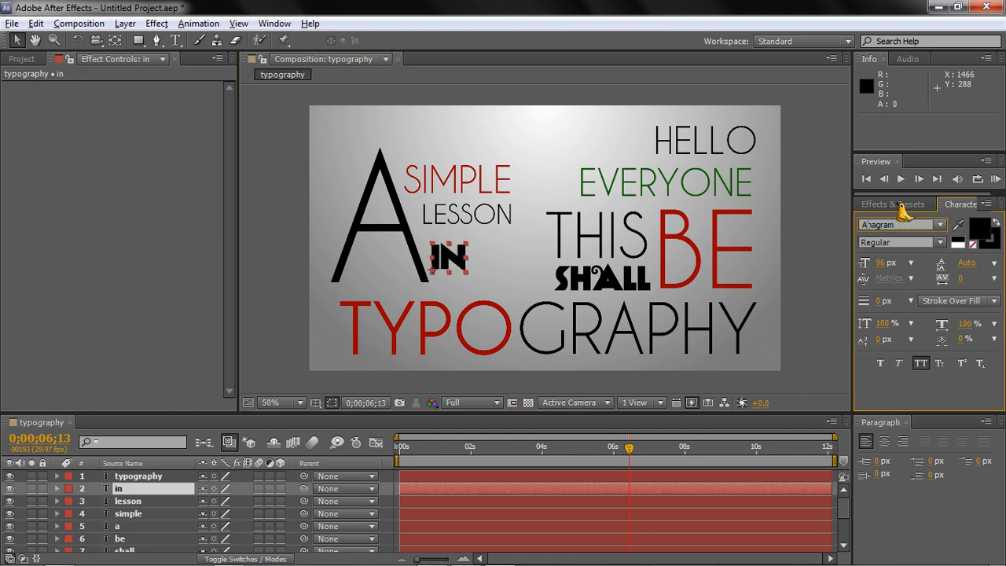
pyautogui.click(283, 139)
# Enlarge IN to 223 px and position it at 336, 498, between LESSON and TYPOGRAPHY
pyautogui.moveTo(470, 249); pyautogui.dragTo(470, 259)
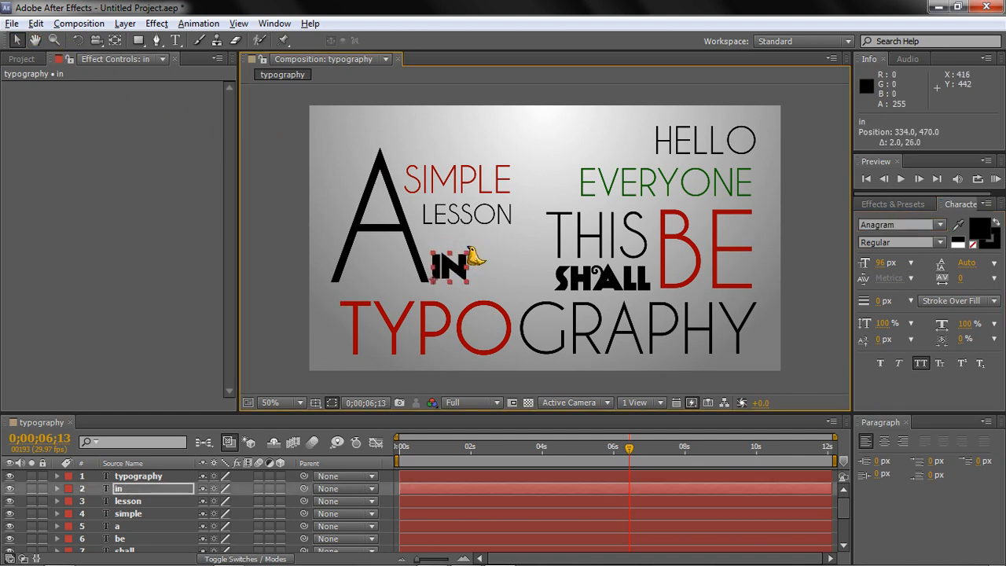
pyautogui.moveTo(870, 253); pyautogui.dragTo(920, 219)
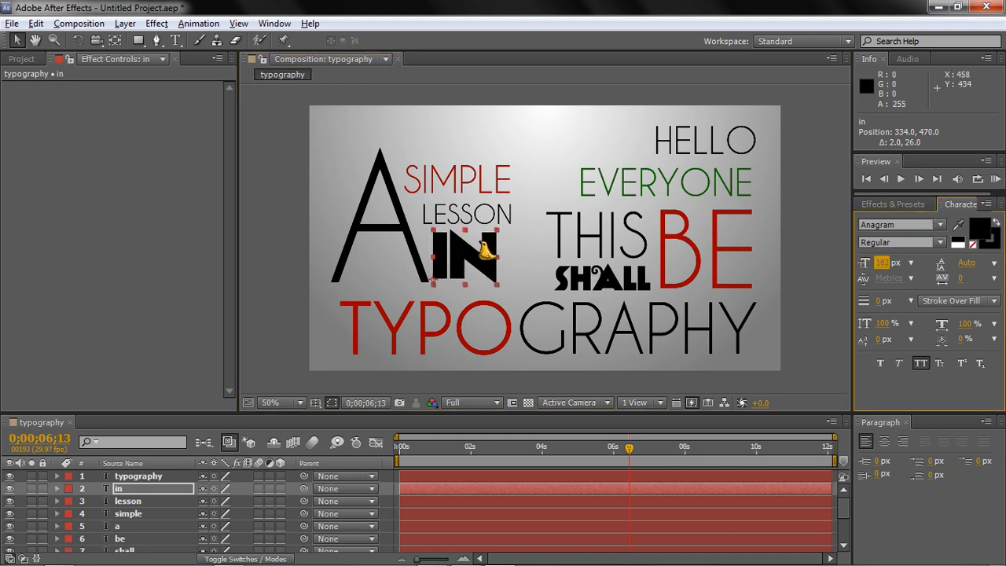
pyautogui.moveTo(483, 247); pyautogui.dragTo(485, 259)
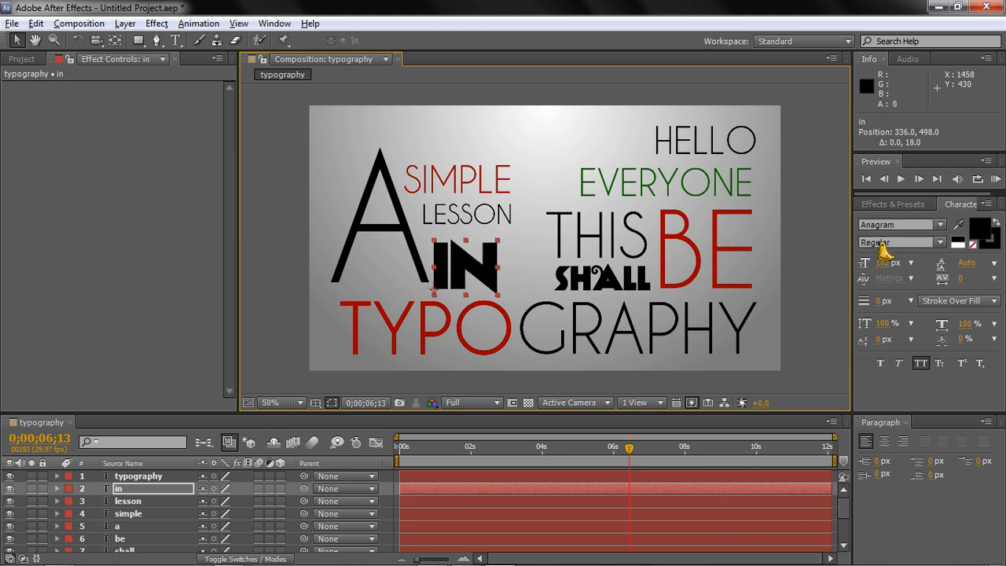
pyautogui.moveTo(894, 246)
pyautogui.mouseDown()
pyautogui.moveTo(924, 236)
pyautogui.moveTo(912, 236)
pyautogui.mouseUp()
pyautogui.click(827, 192)
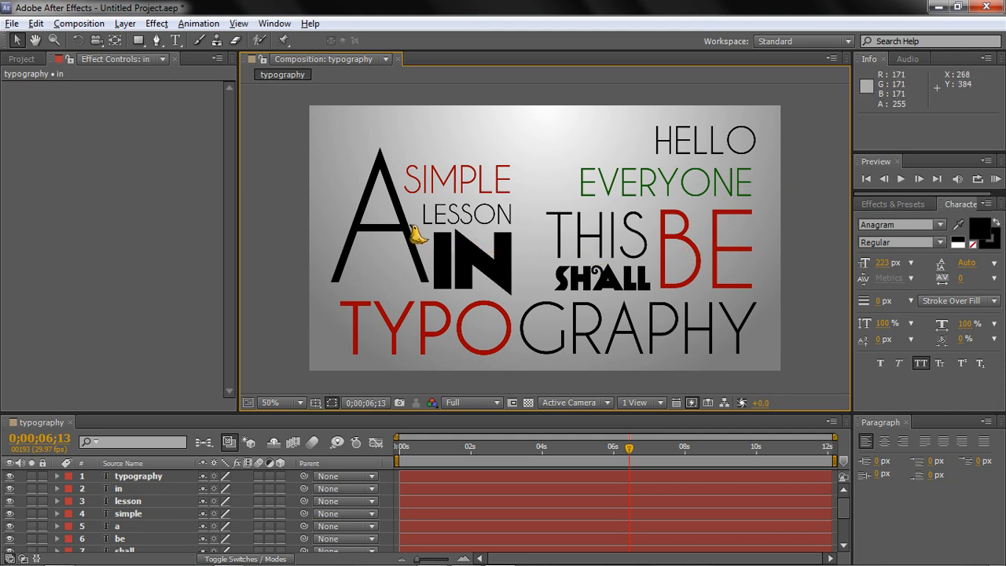
# Move the letter A down to 44, 498 and reduce its font size to 424 px
pyautogui.moveTo(415, 232); pyautogui.dragTo(414, 240)
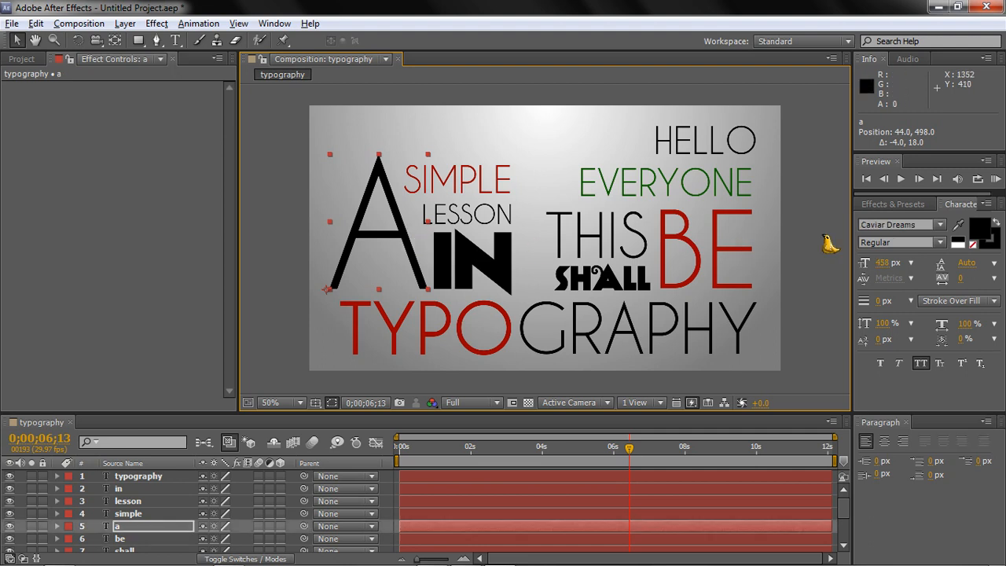
pyautogui.moveTo(882, 260); pyautogui.dragTo(857, 259)
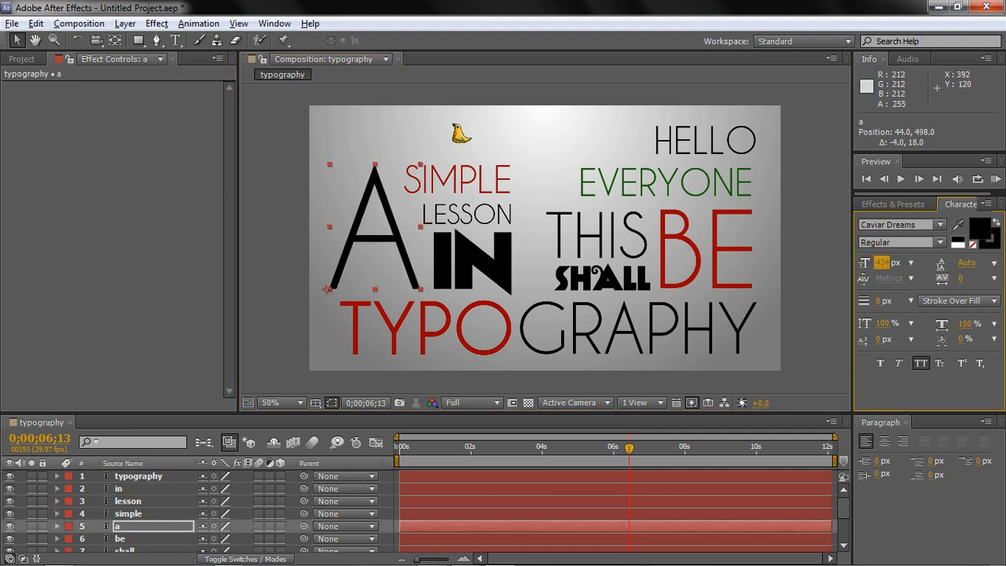
pyautogui.click(460, 153)
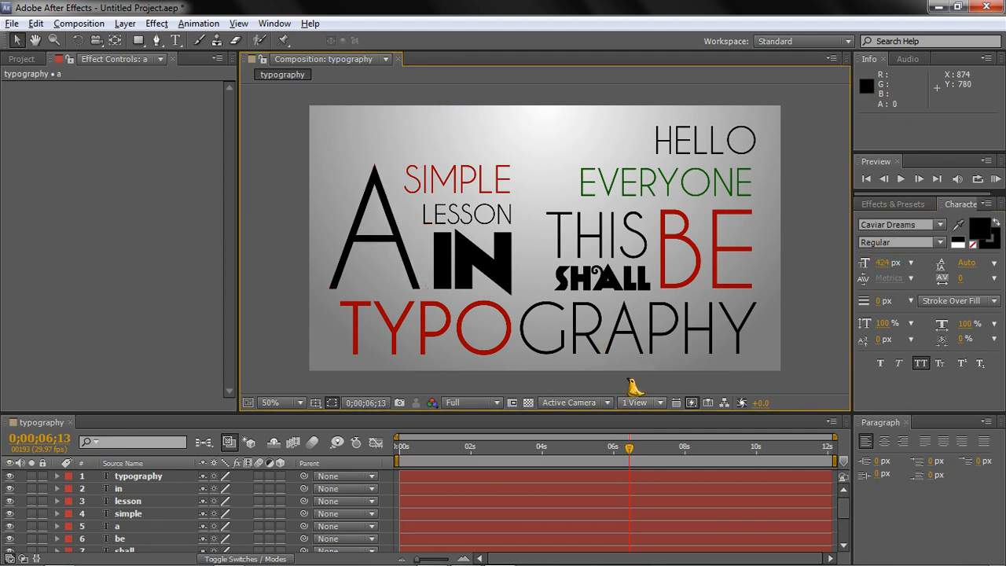
# Enlarge the timeline area to show all text layers and fit the composition preview to its reduced space
pyautogui.moveTo(619, 405); pyautogui.dragTo(613, 347)
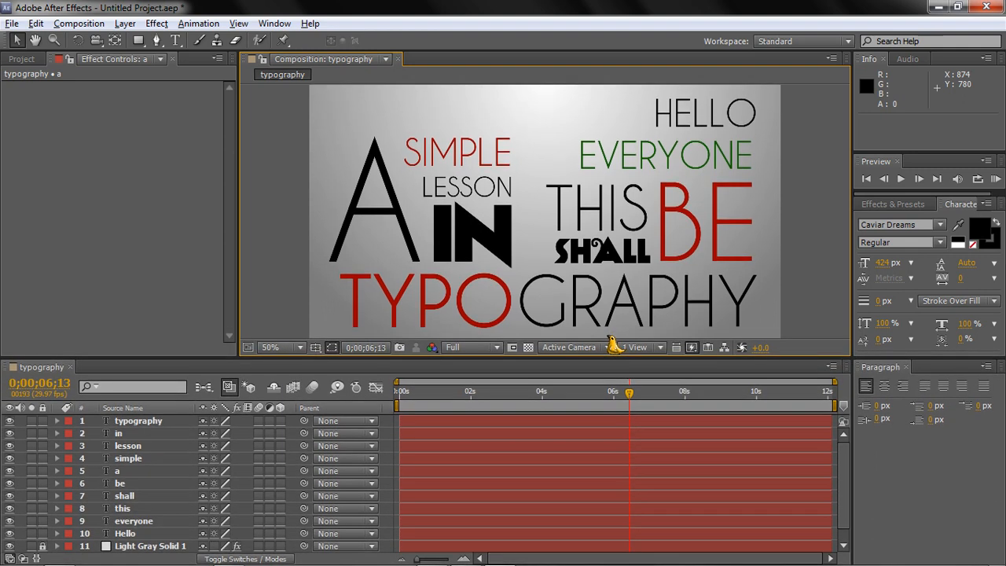
pyautogui.click(302, 346)
pyautogui.click(308, 95)
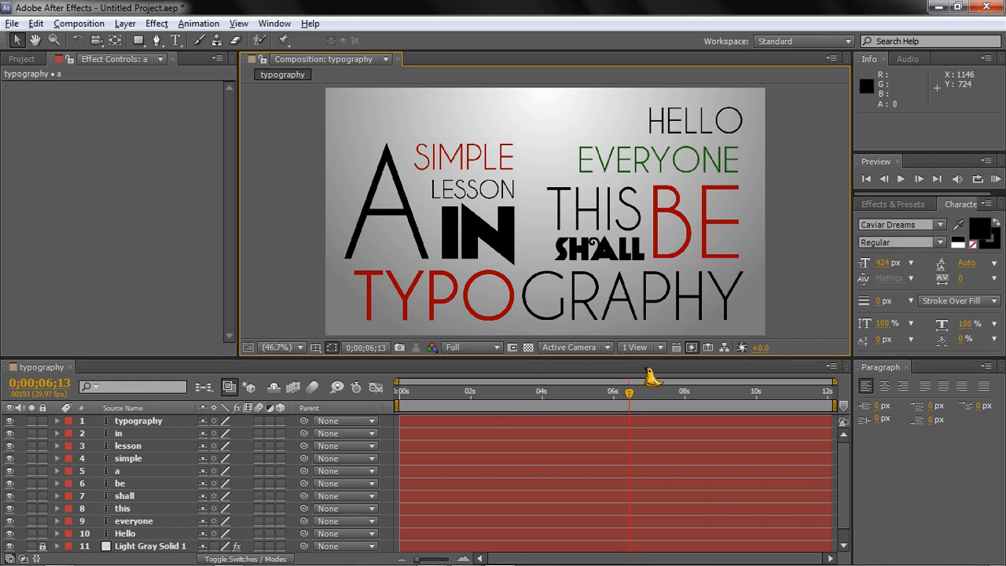
# Scrub from the start of the composition to the spoken word and trim the Hello layer's start to 0;00;01;04
pyautogui.press('Home')
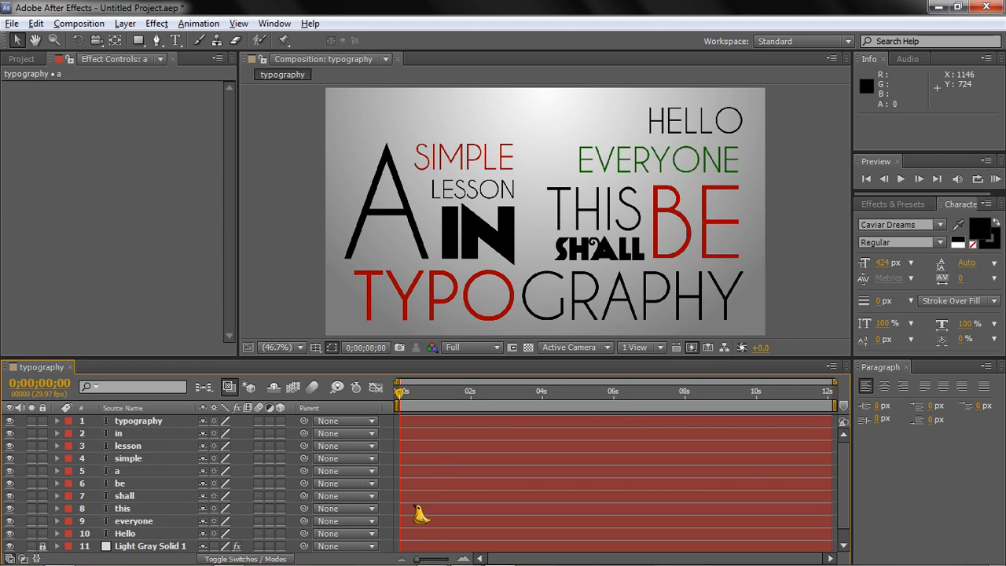
pyautogui.click(419, 531)
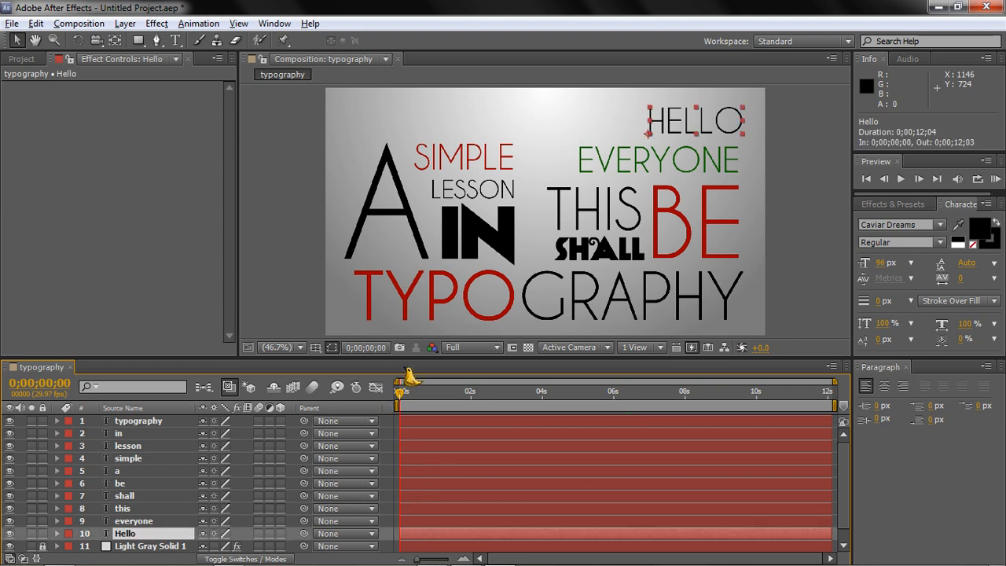
pyautogui.moveTo(409, 381); pyautogui.dragTo(437, 380)
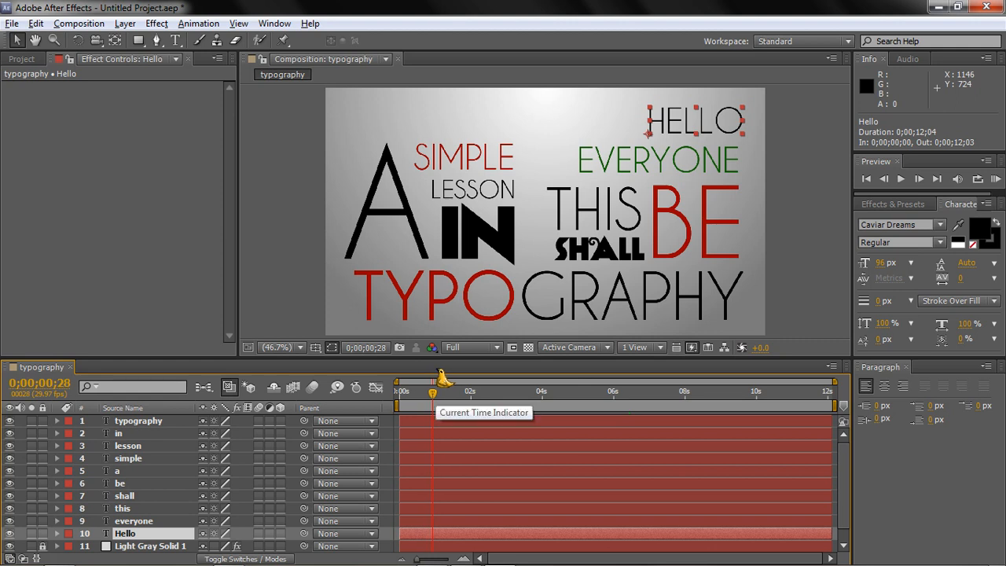
pyautogui.moveTo(442, 380)
pyautogui.mouseDown()
pyautogui.moveTo(416, 380)
pyautogui.moveTo(462, 380)
pyautogui.moveTo(416, 380)
pyautogui.moveTo(448, 382)
pyautogui.mouseUp()
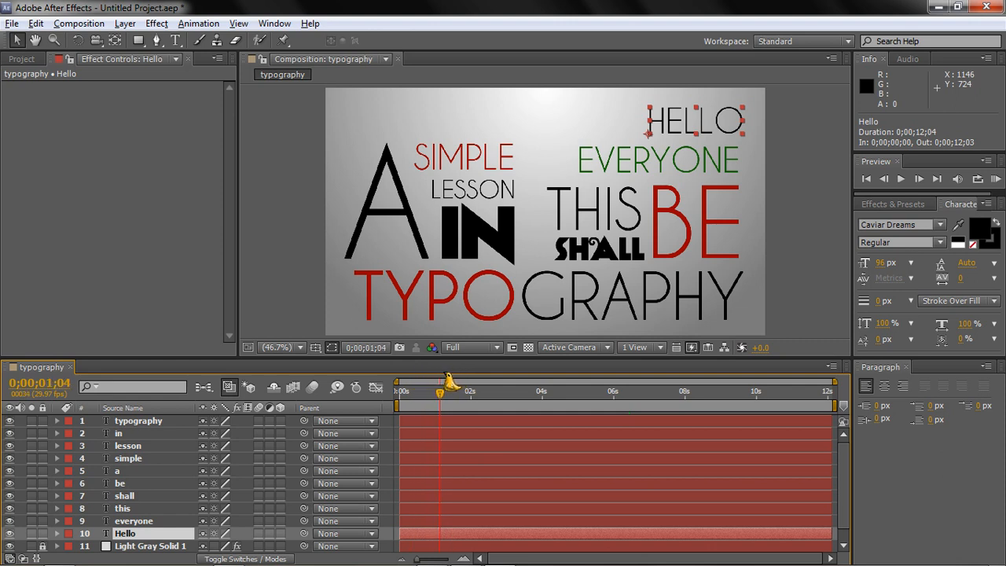
pyautogui.moveTo(410, 522); pyautogui.dragTo(457, 519)
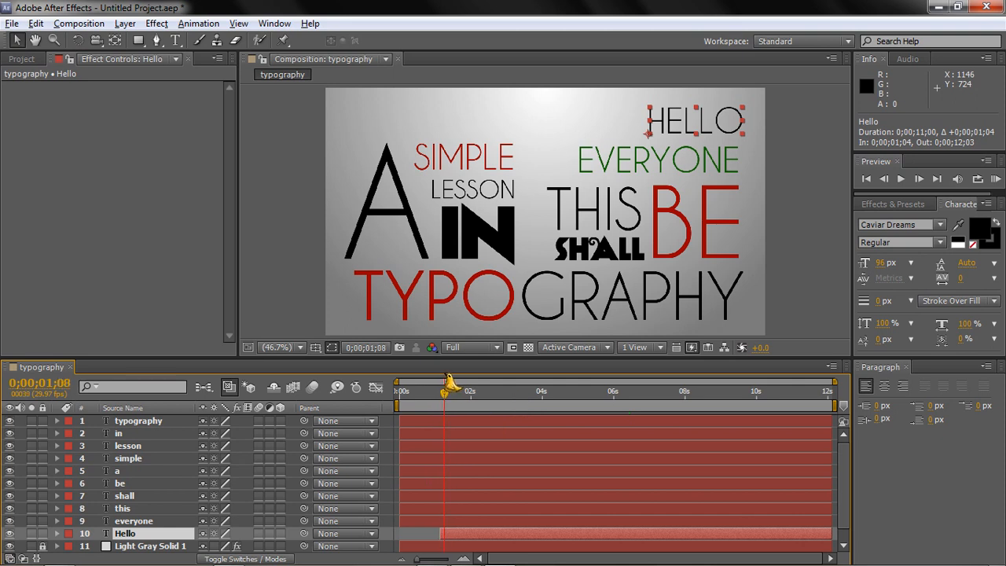
# Trim the start of the everyone layer to its spoken word at 0;00;01;10
pyautogui.moveTo(400, 518); pyautogui.dragTo(445, 518)
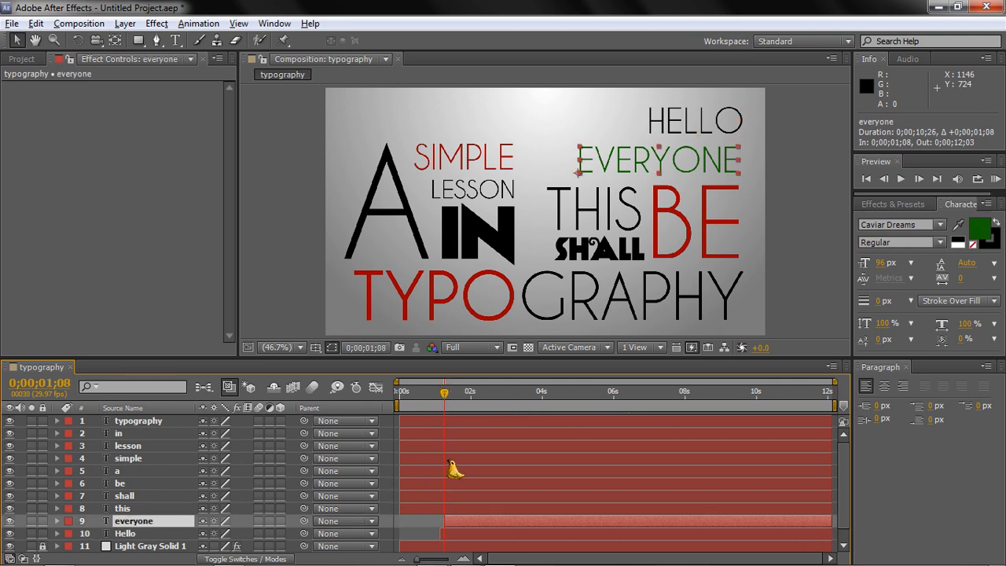
pyautogui.moveTo(454, 380)
pyautogui.mouseDown()
pyautogui.moveTo(477, 380)
pyautogui.moveTo(448, 379)
pyautogui.mouseUp()
pyautogui.moveTo(445, 510); pyautogui.dragTo(453, 511)
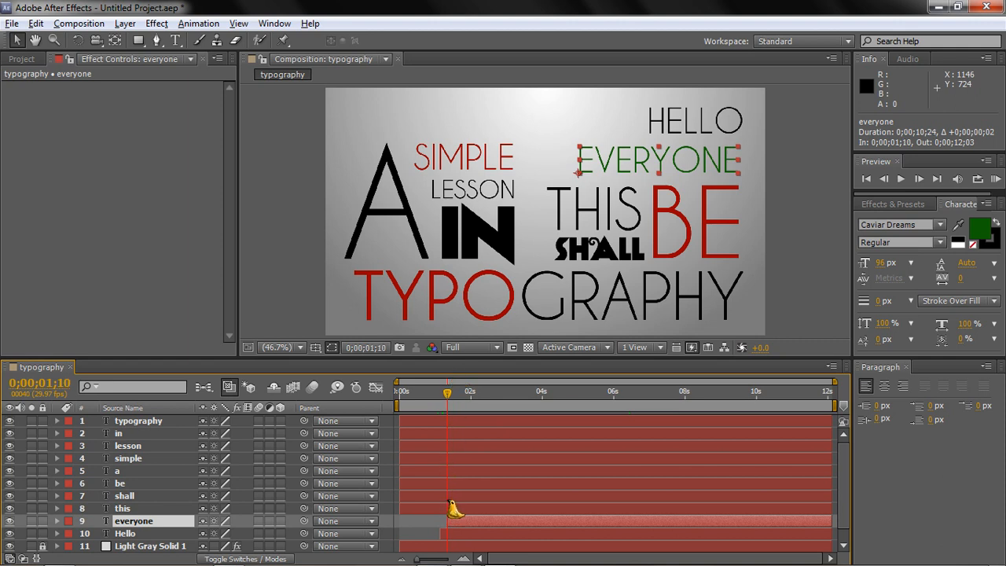
# Trim the start of the this layer to 0;00;02;04 and the start of the shall layer to 0;00;02;09
pyautogui.moveTo(458, 383); pyautogui.dragTo(487, 382)
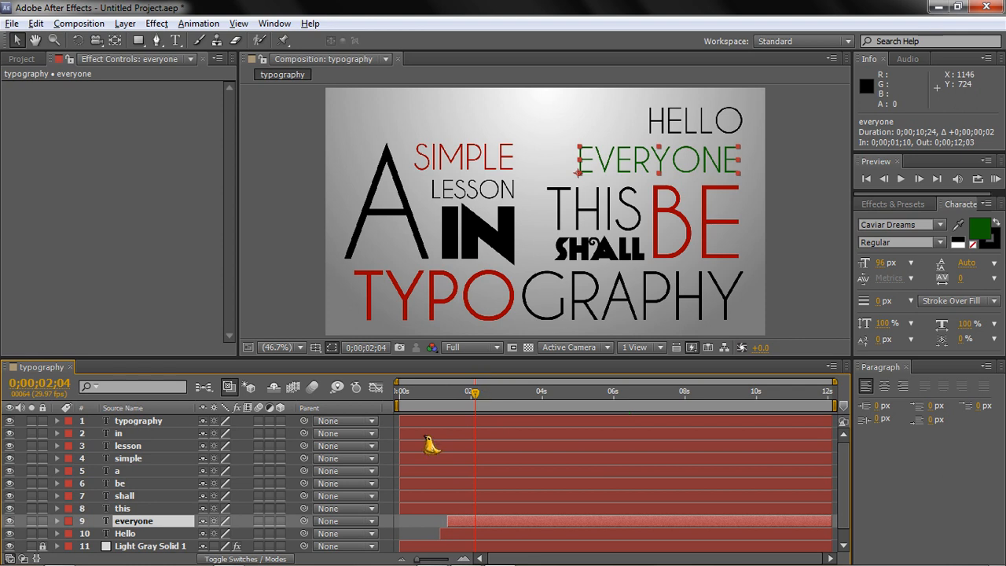
pyautogui.moveTo(403, 503); pyautogui.dragTo(476, 503)
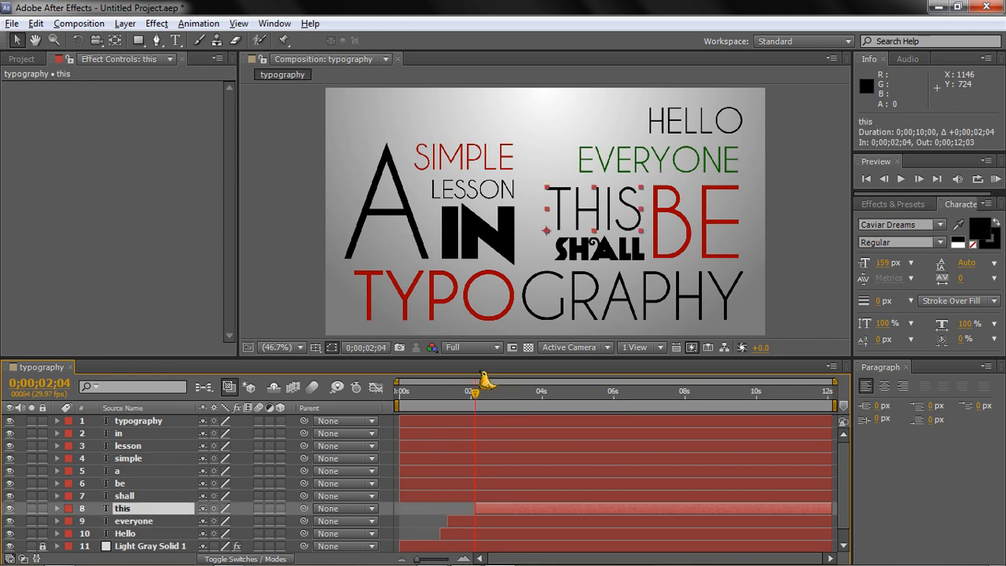
pyautogui.moveTo(404, 486); pyautogui.dragTo(485, 483)
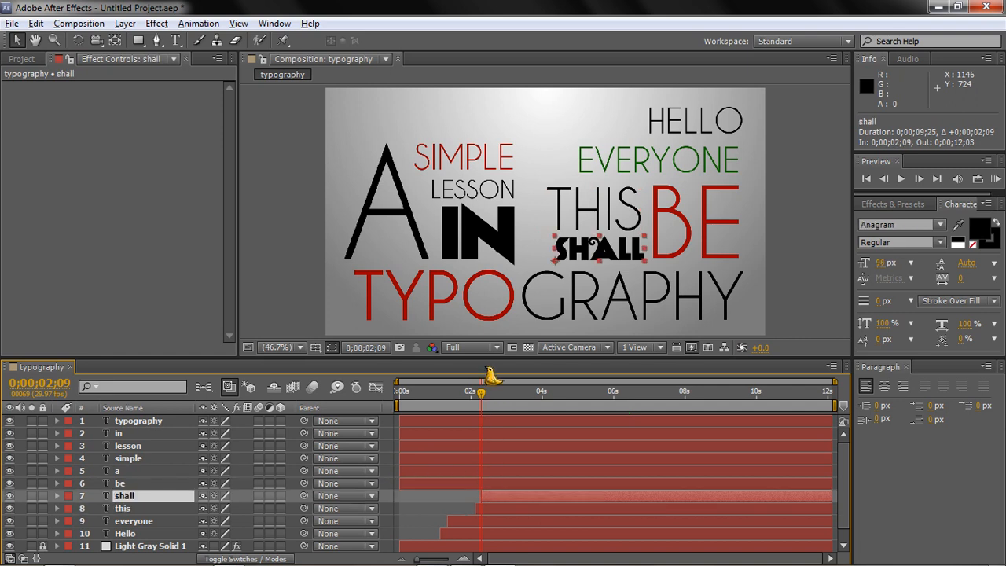
# Scrub to the next spoken word and trim the start of the be layer to 0;00;02;17
pyautogui.moveTo(489, 375); pyautogui.dragTo(504, 377)
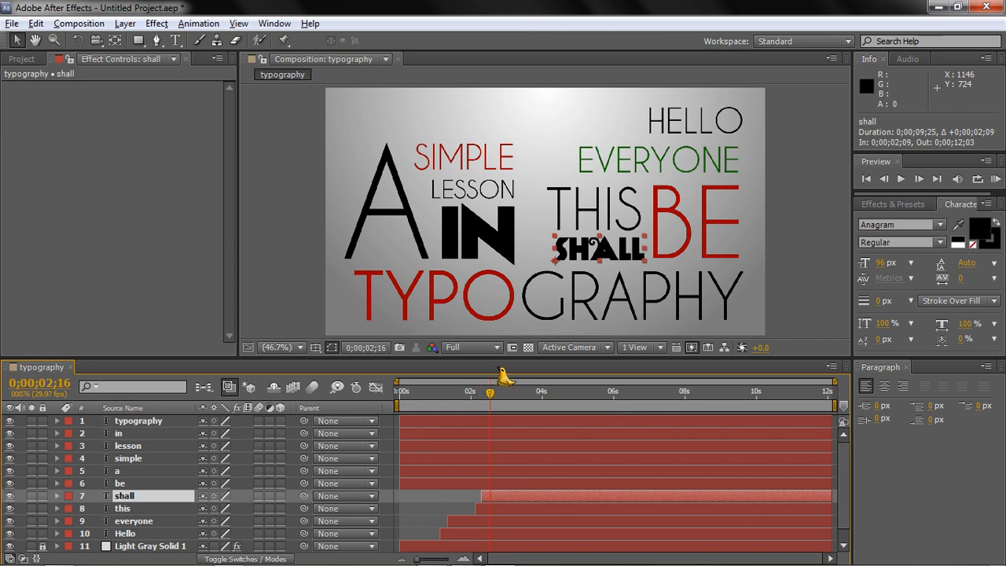
pyautogui.moveTo(504, 378); pyautogui.dragTo(493, 375)
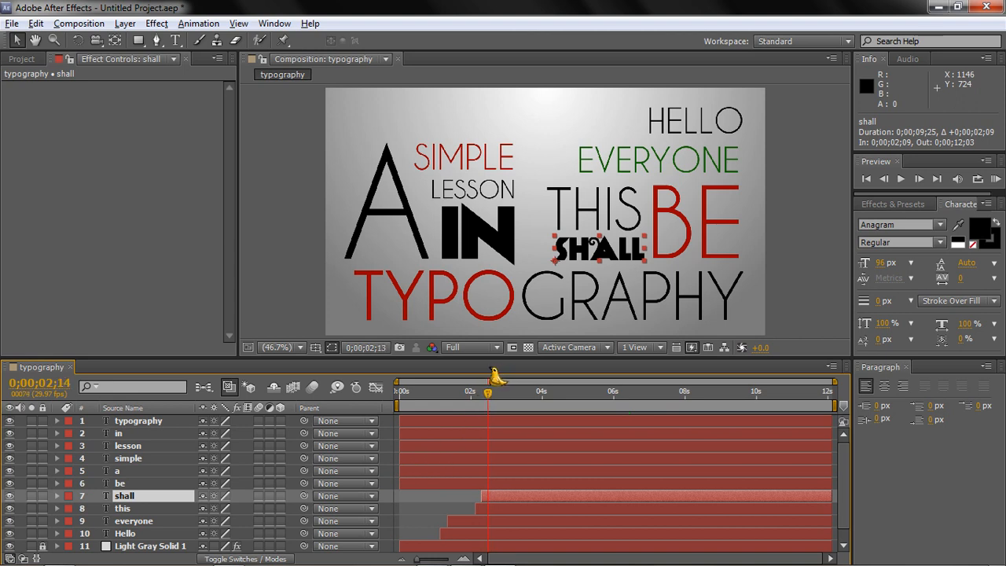
pyautogui.moveTo(402, 480); pyautogui.dragTo(491, 476)
# Scrub to the next audio cue and trim the start of only the a layer to 0;00;02;25
pyautogui.moveTo(498, 382); pyautogui.dragTo(503, 384)
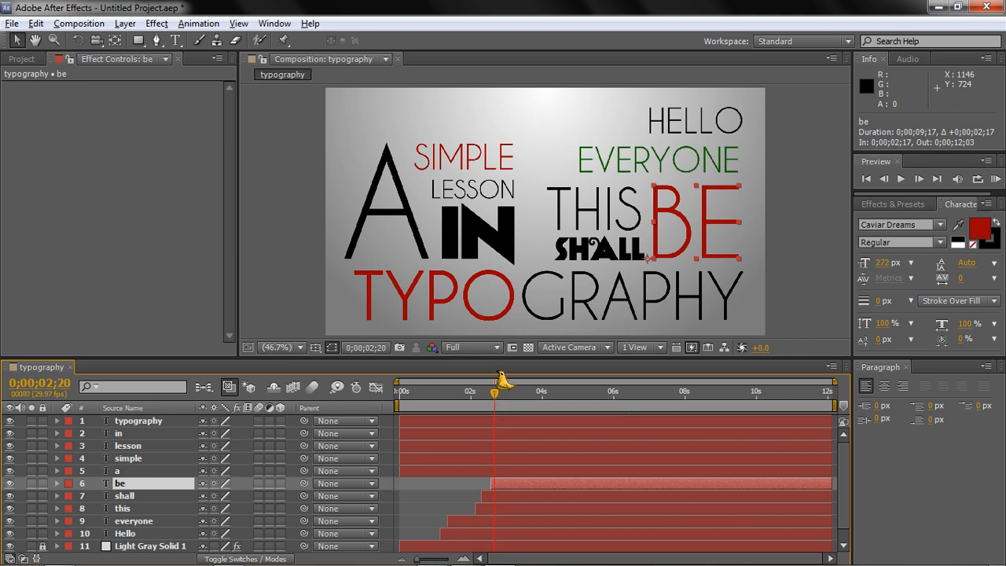
pyautogui.moveTo(401, 470); pyautogui.dragTo(500, 470)
pyautogui.hotkey('ctrl', 'z')
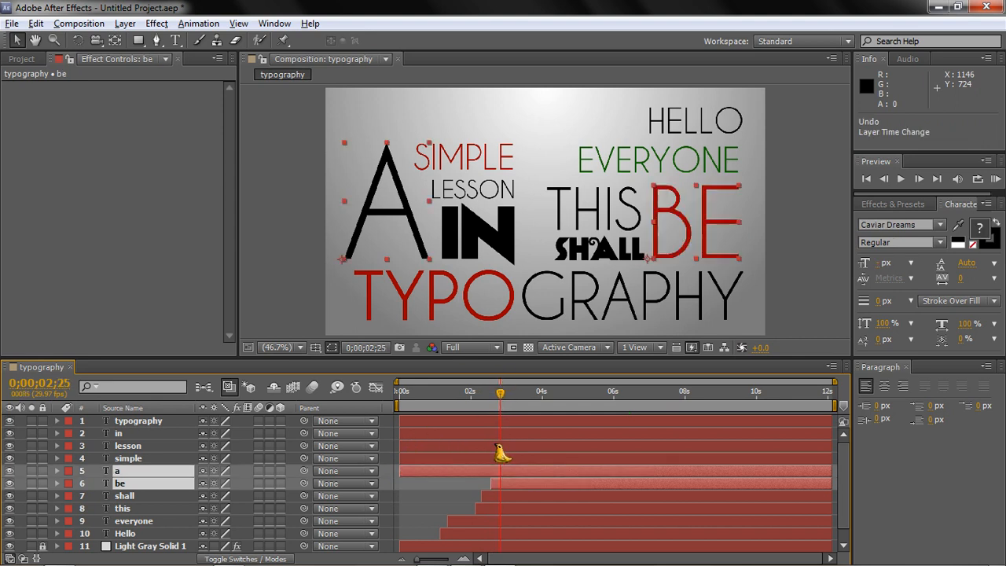
pyautogui.click(445, 464)
pyautogui.moveTo(404, 458); pyautogui.dragTo(507, 454)
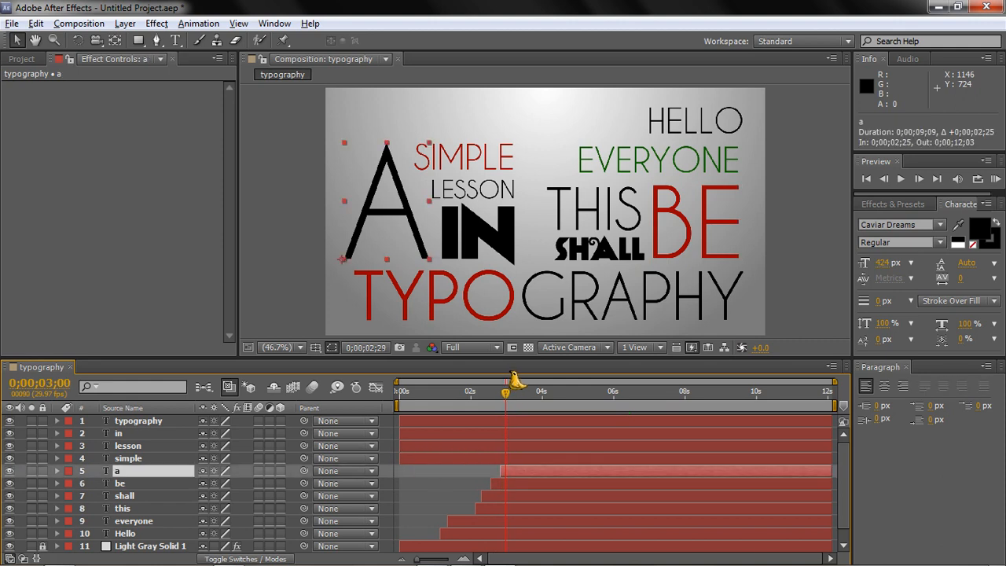
# Trim the start of the simple layer to 0;00;03;02 and the start of the lesson layer to 0;00;03;20
pyautogui.moveTo(406, 449); pyautogui.dragTo(514, 422)
pyautogui.moveTo(513, 385); pyautogui.dragTo(536, 385)
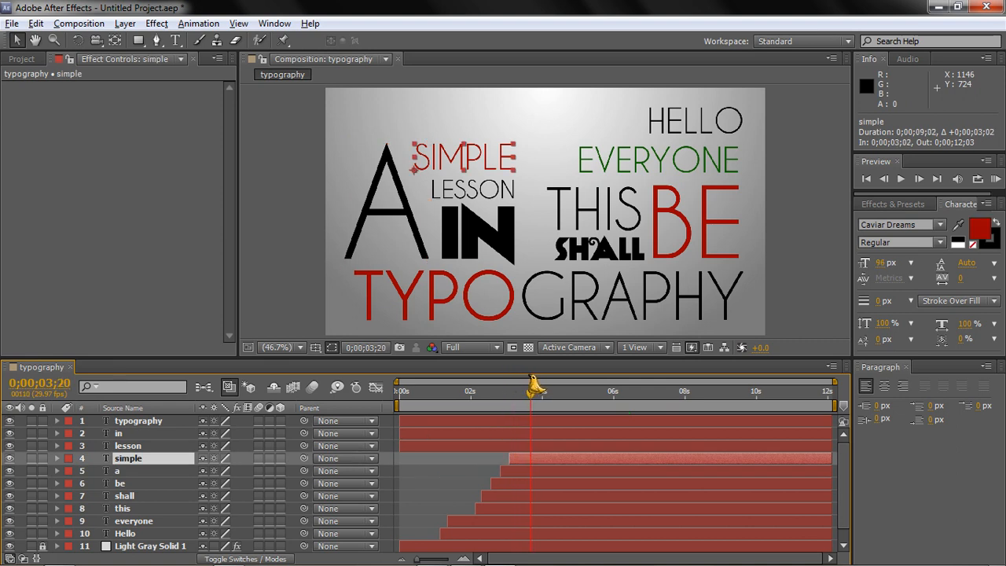
pyautogui.moveTo(414, 436); pyautogui.dragTo(534, 432)
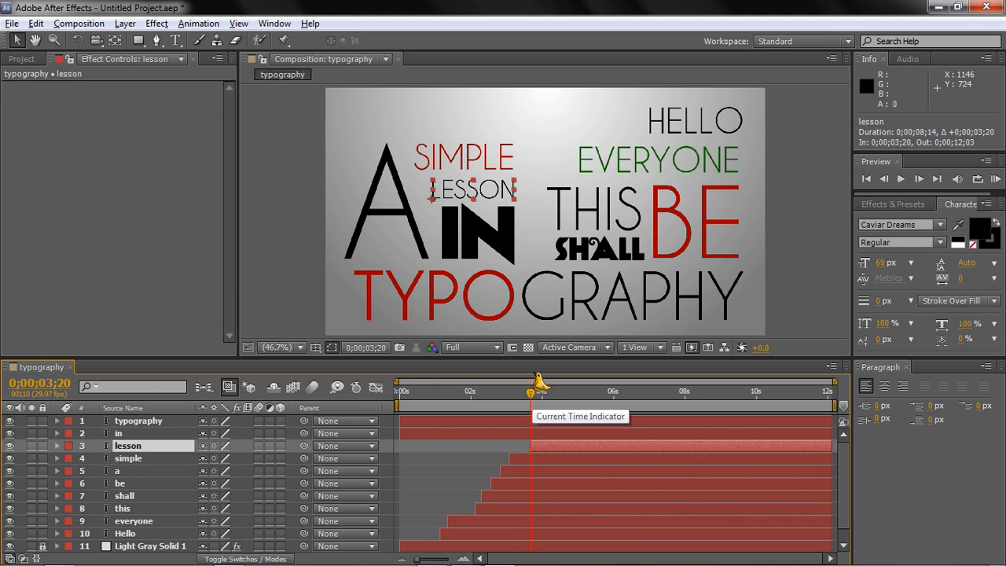
# Trim the start of the in layer to 0;00;04;27 and the start of the typography layer to 0;00;05;07
pyautogui.moveTo(540, 383); pyautogui.dragTo(582, 382)
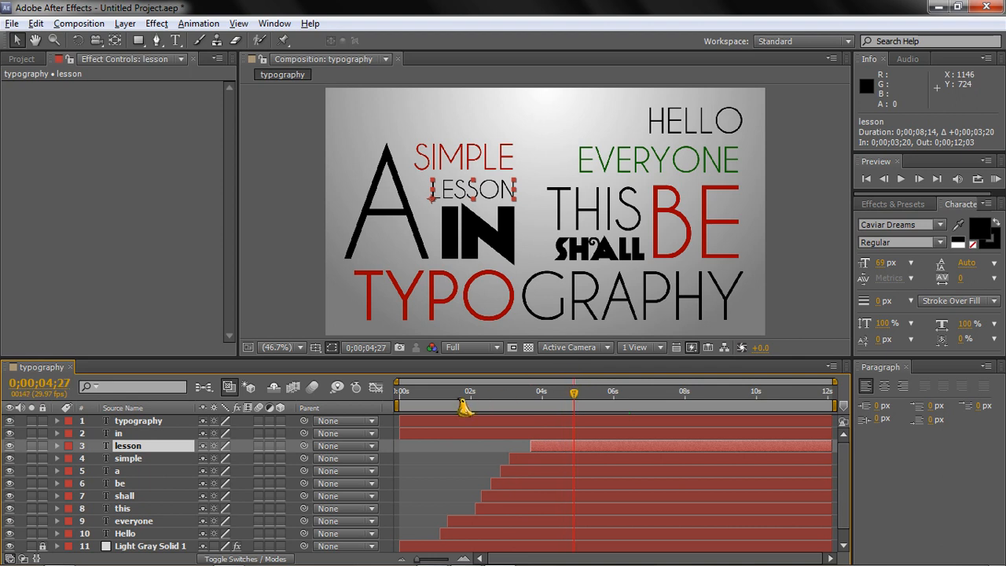
pyautogui.moveTo(408, 425); pyautogui.dragTo(596, 382)
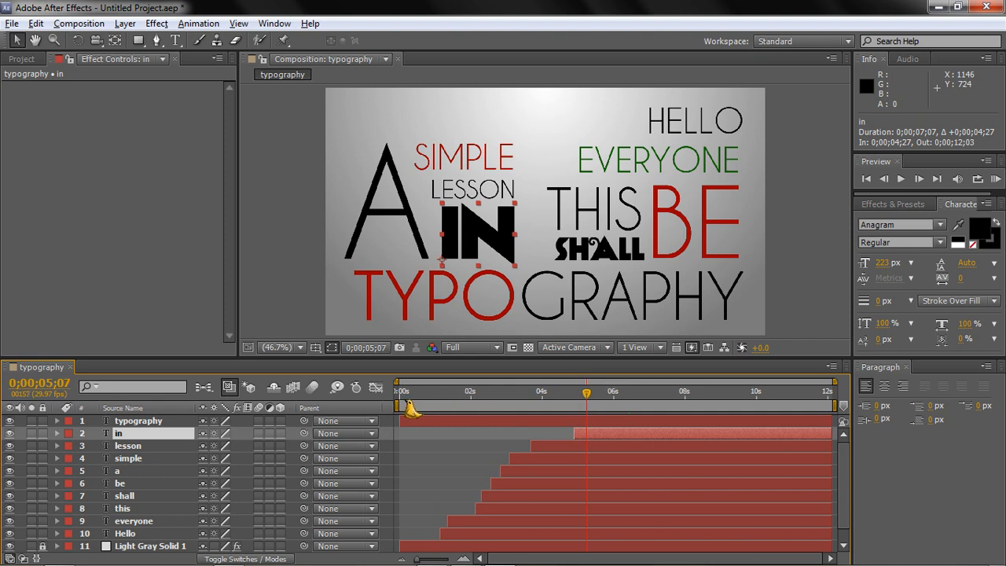
pyautogui.moveTo(408, 418); pyautogui.dragTo(591, 418)
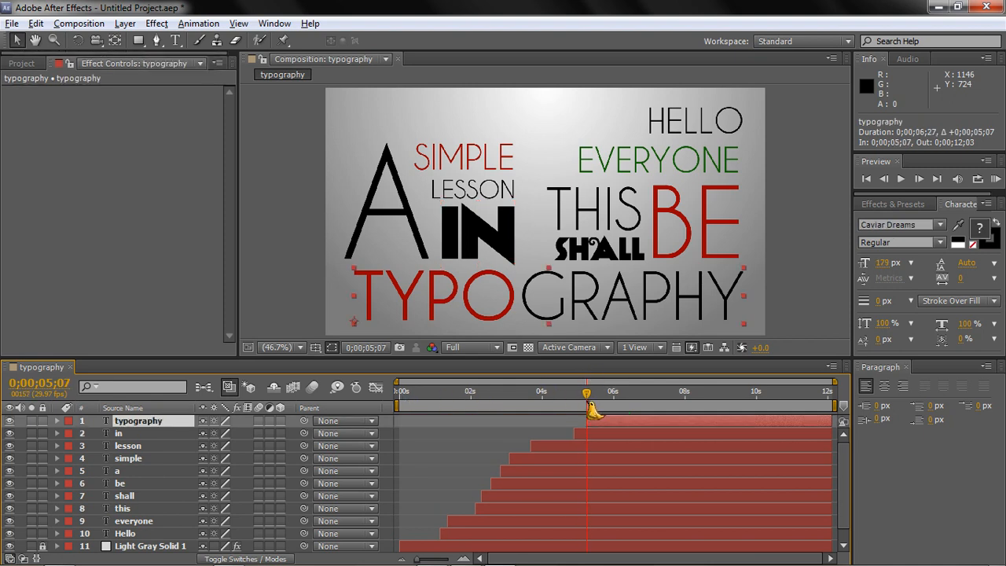
# Save the project over the existing typography1.aep in the Typography folder
pyautogui.hotkey('ctrl', 's')
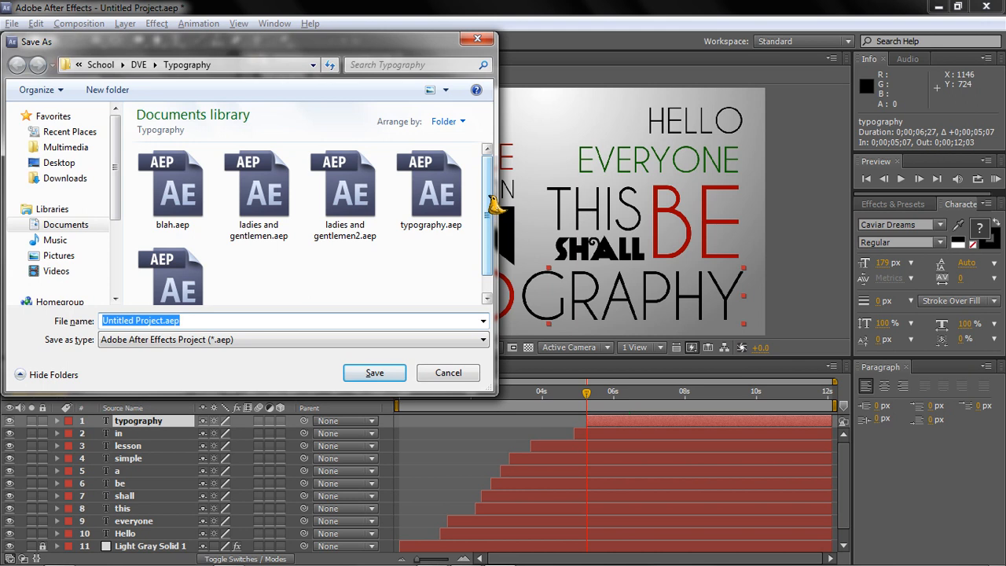
pyautogui.scroll(-1, 495, 206)
pyautogui.click(201, 263)
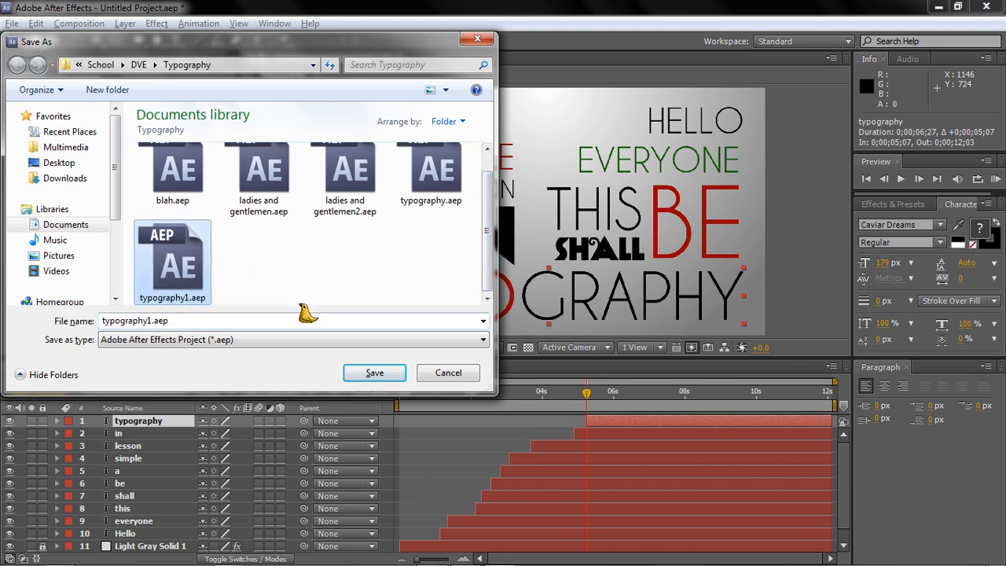
pyautogui.click(373, 369)
pyautogui.click(542, 354)
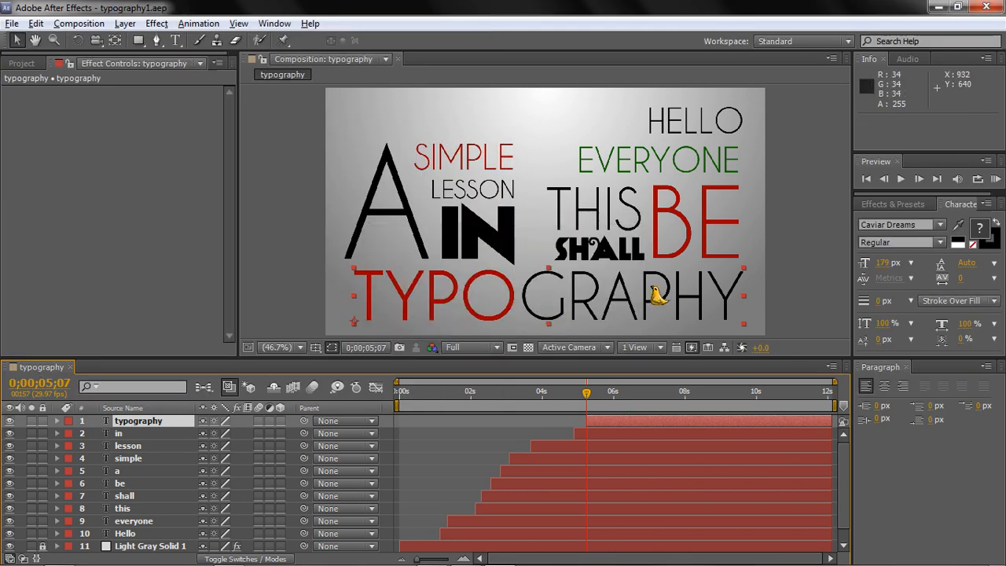
# Preview the animation with audio from the beginning and retrim the start of the simple layer to 0;00;03;04
pyautogui.moveTo(589, 385); pyautogui.dragTo(362, 383)
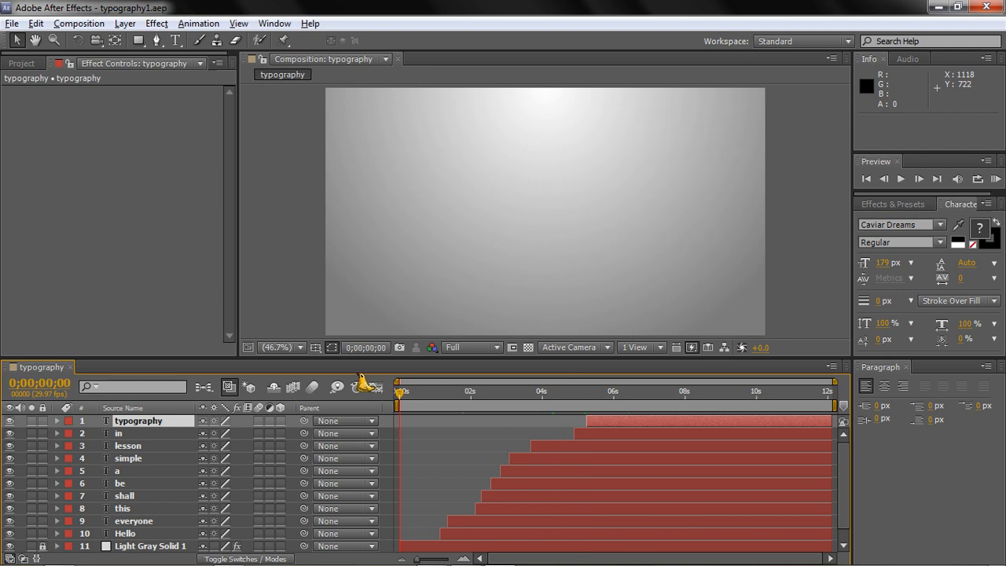
pyautogui.press('KP_0')
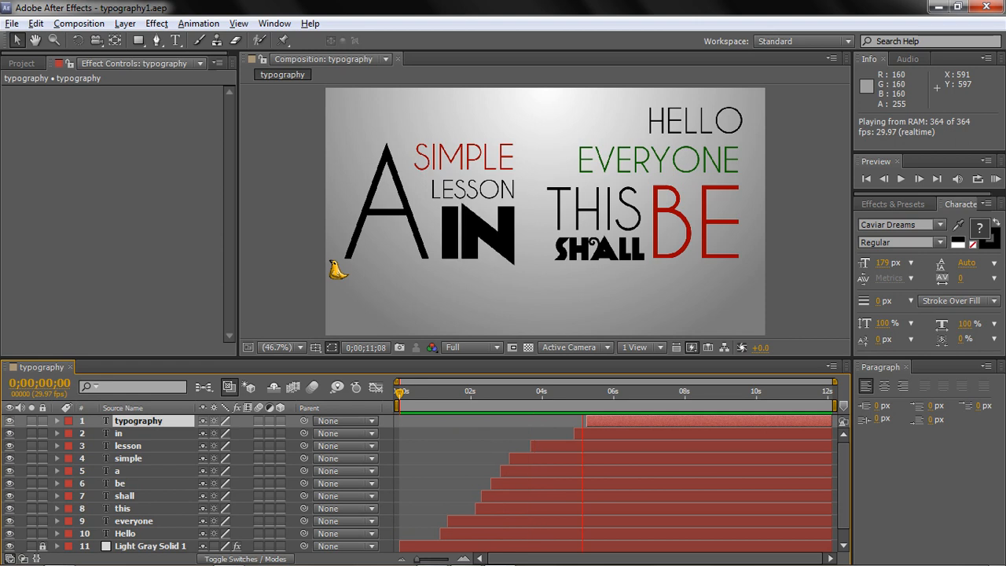
pyautogui.press('space')
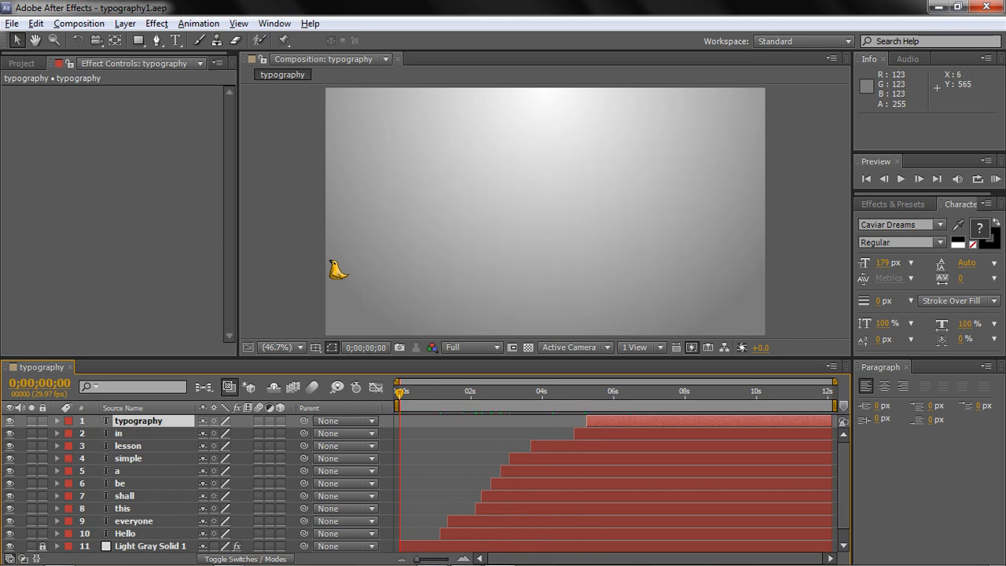
pyautogui.moveTo(402, 381); pyautogui.dragTo(512, 384)
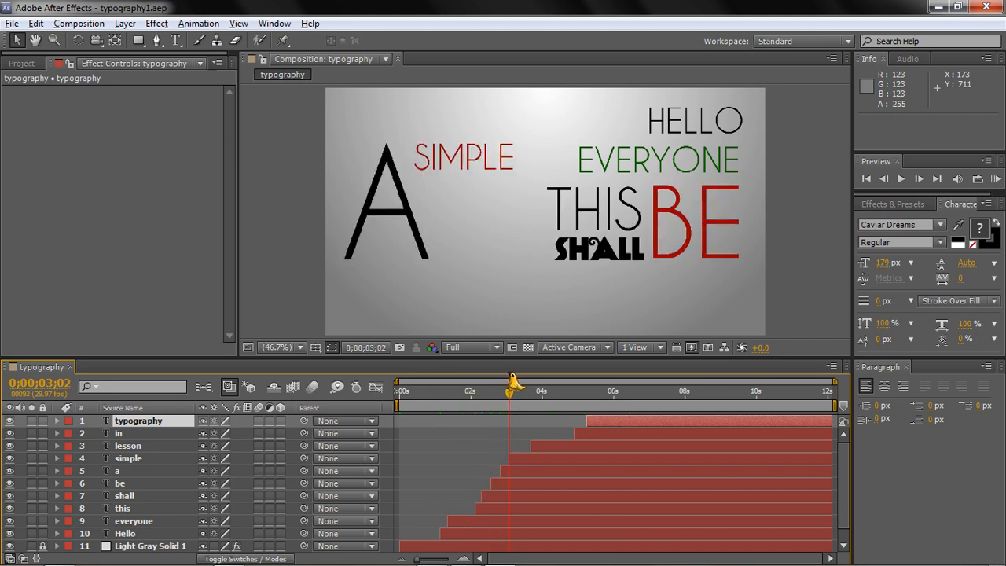
pyautogui.click(516, 455)
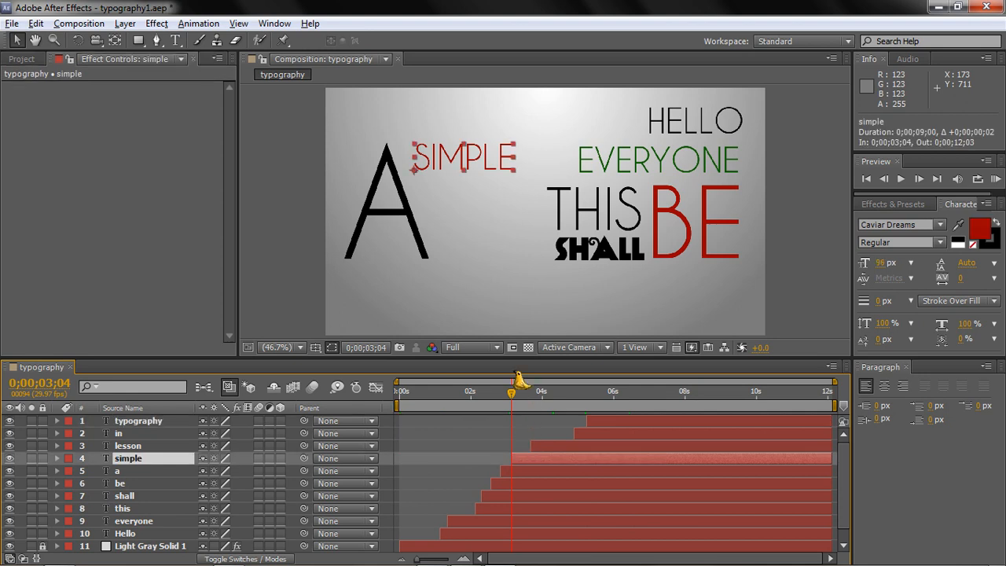
# Return to 0;00;05;07 and add an Opacity text animator set to 0% to the typography layer
pyautogui.moveTo(519, 381); pyautogui.dragTo(633, 378)
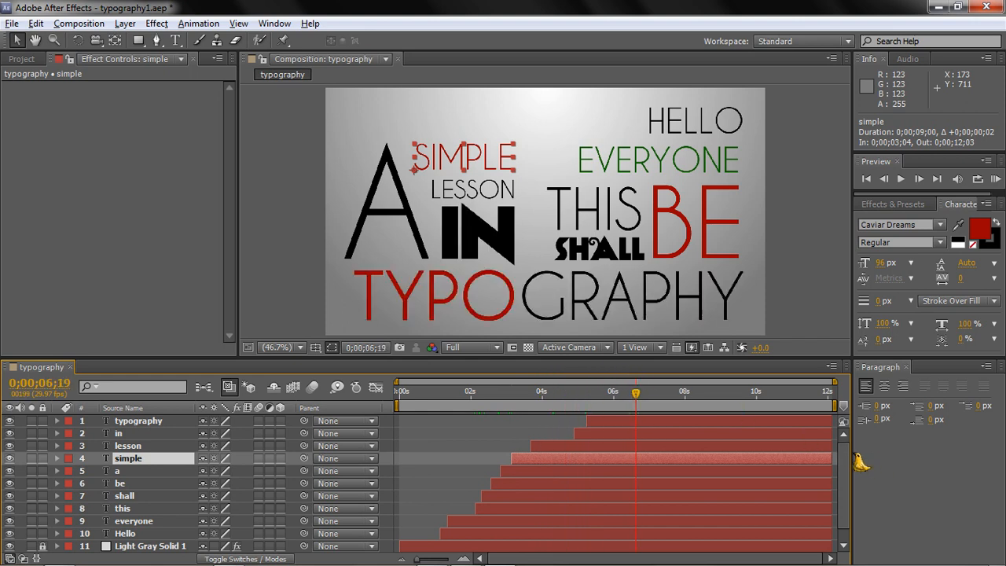
pyautogui.moveTo(643, 378); pyautogui.dragTo(593, 381)
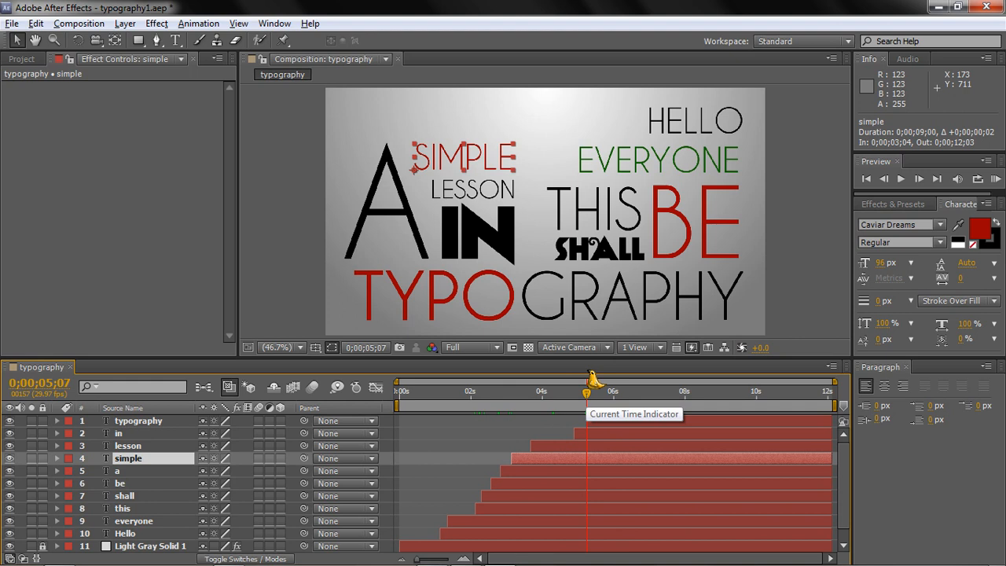
pyautogui.click(159, 419)
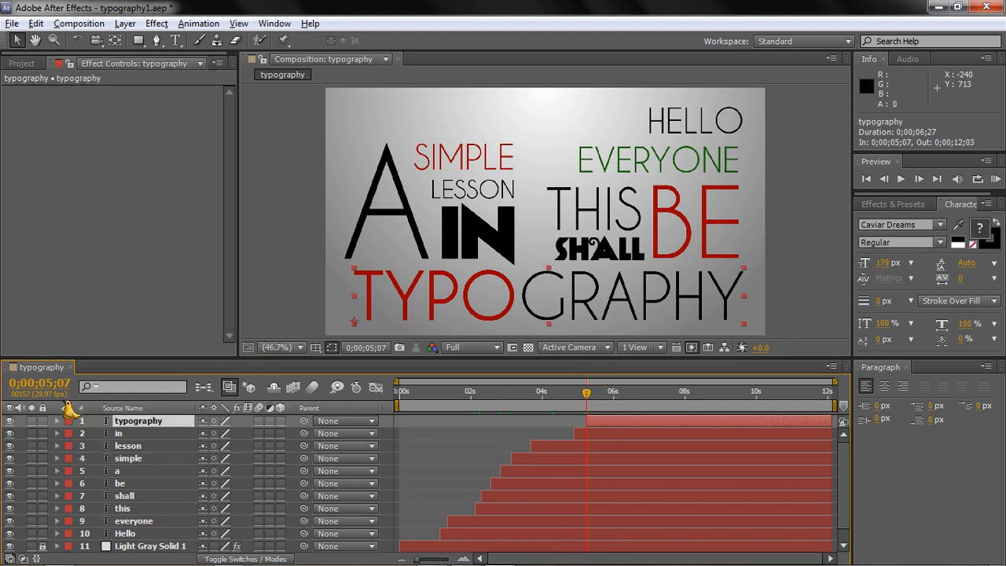
pyautogui.click(57, 421)
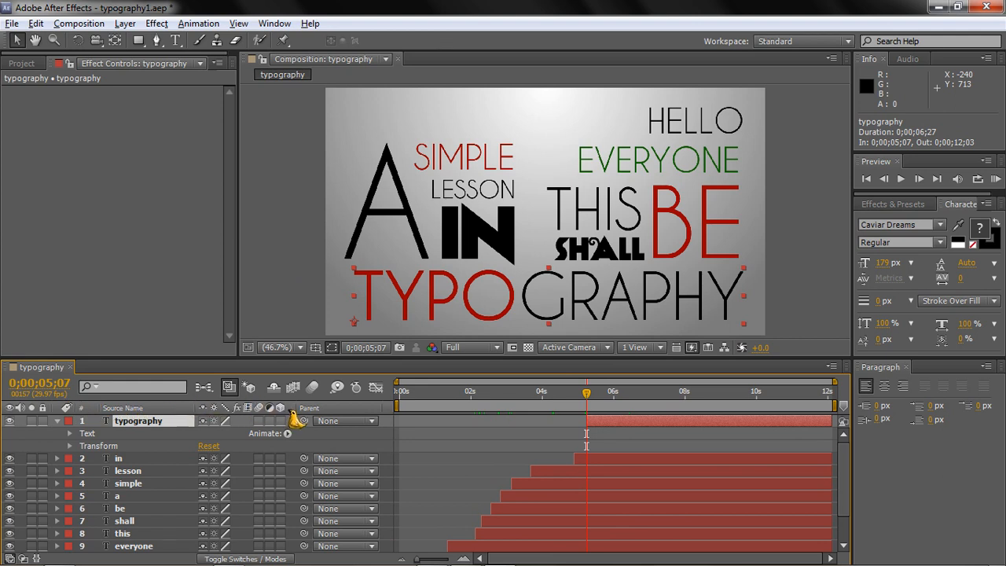
pyautogui.click(287, 433)
pyautogui.click(338, 286)
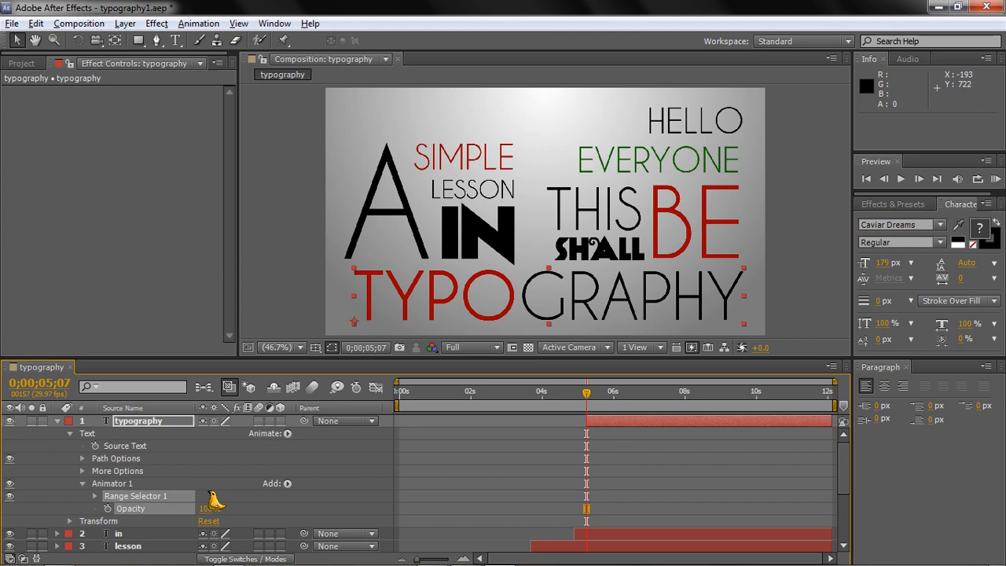
pyautogui.moveTo(214, 498); pyautogui.dragTo(85, 501)
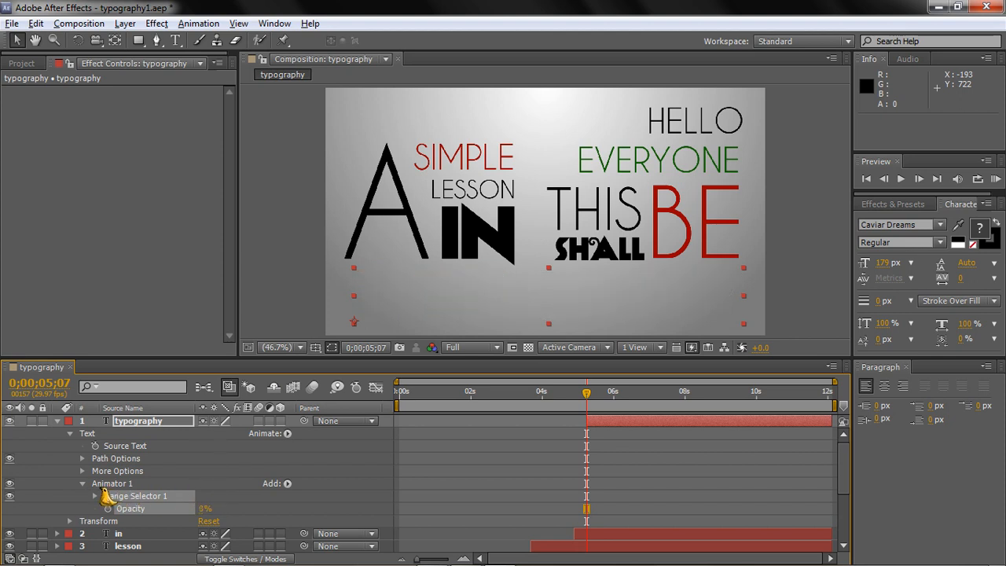
# Keyframe the Range Selector 1 Start of the typography layer at 20% at 0;00;05;07 and make it a hold keyframe
pyautogui.click(95, 496)
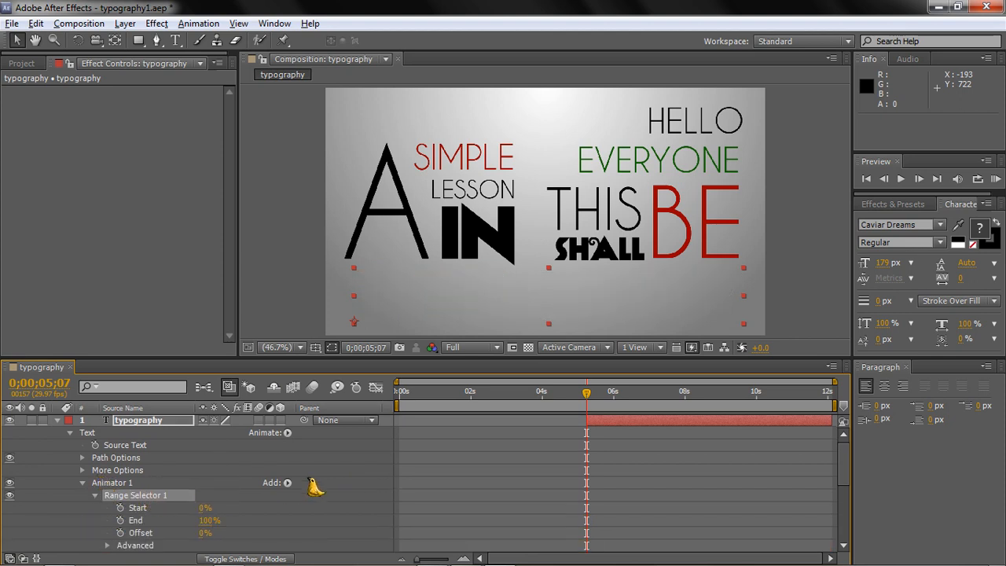
pyautogui.click(120, 507)
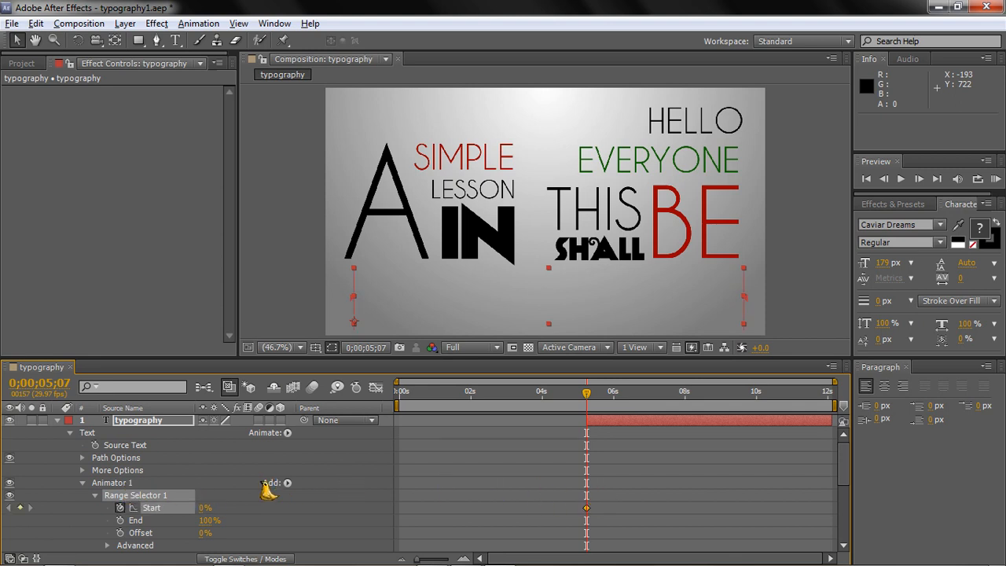
pyautogui.click(213, 496)
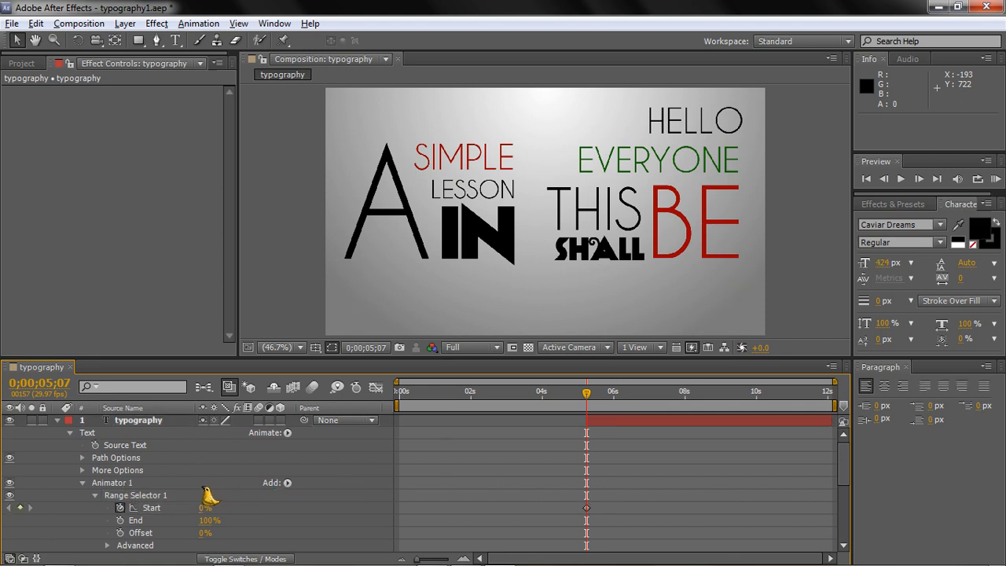
pyautogui.moveTo(208, 496); pyautogui.dragTo(225, 498)
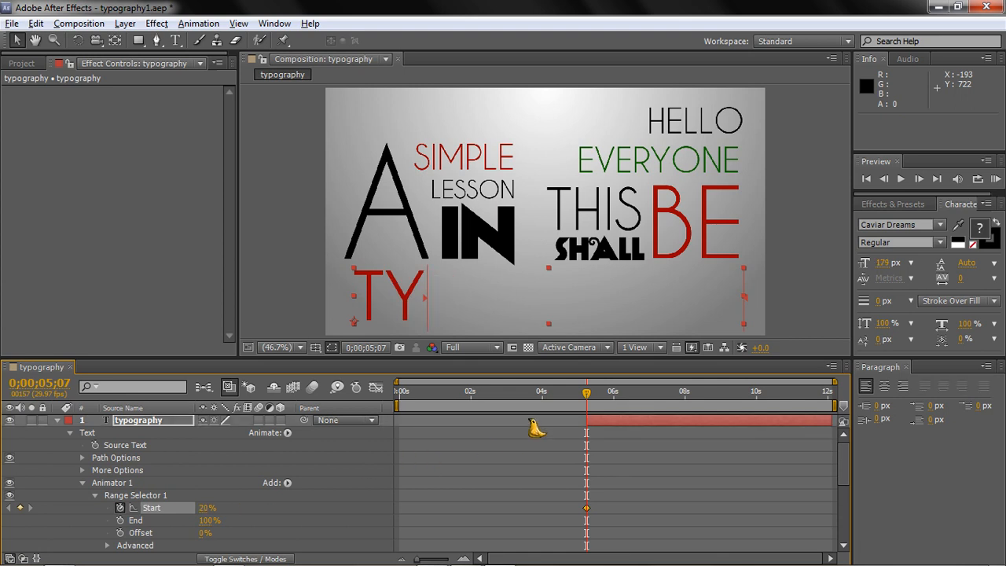
pyautogui.rightClick(586, 507)
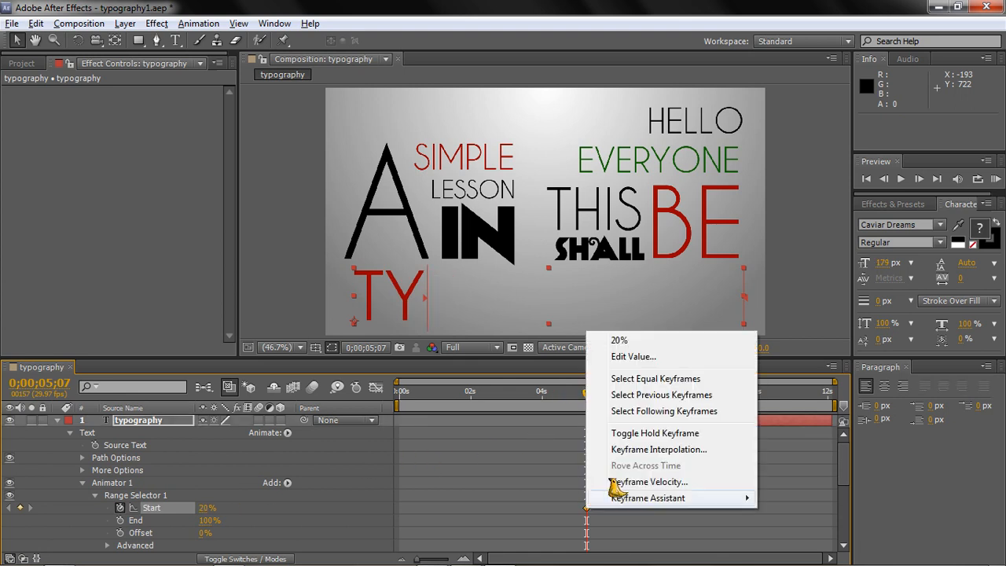
pyautogui.click(648, 432)
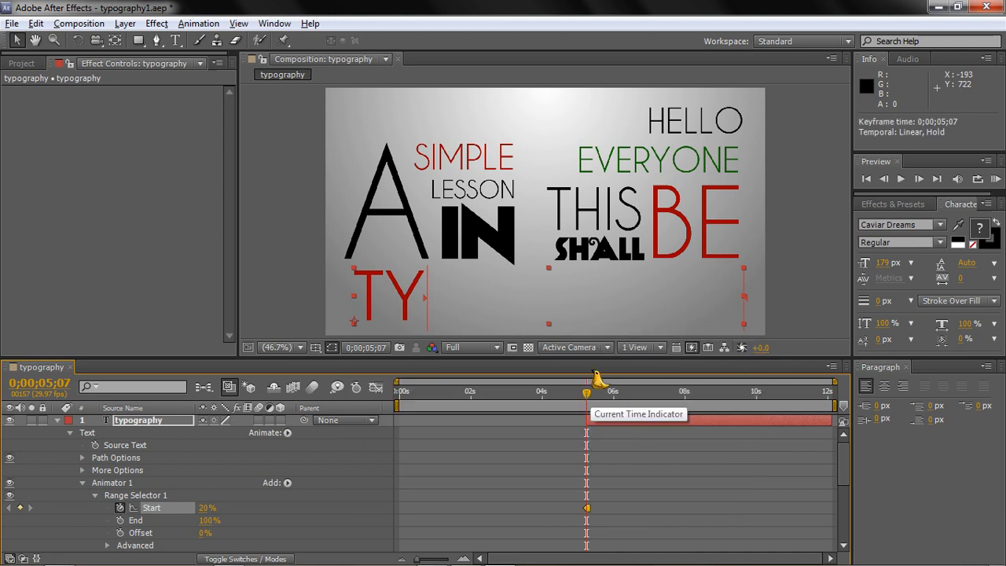
# Add a 40% Start keyframe at 0;00;05;24 to reveal TYPO, and ease that keyframe
pyautogui.moveTo(597, 380); pyautogui.dragTo(618, 378)
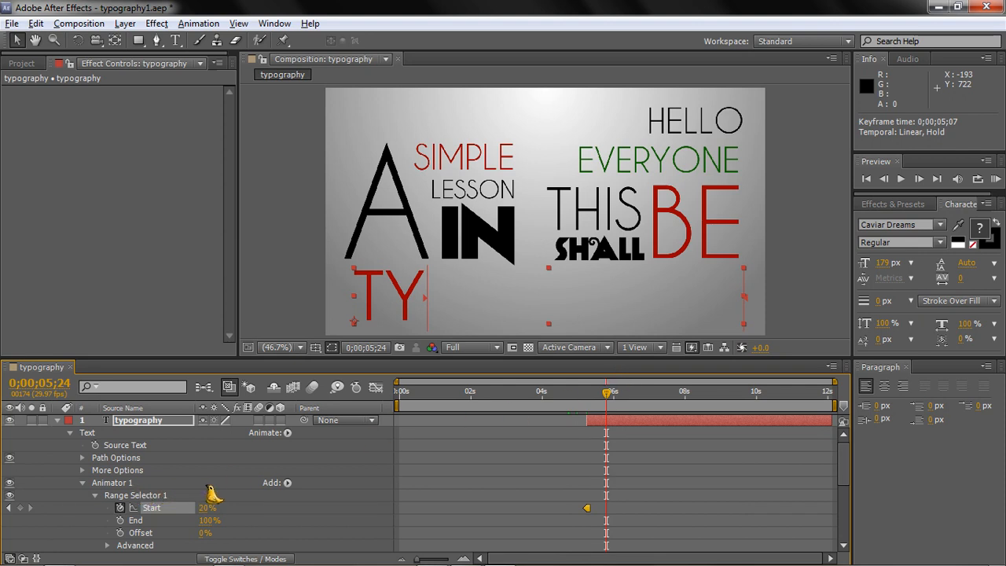
pyautogui.moveTo(212, 493); pyautogui.dragTo(230, 493)
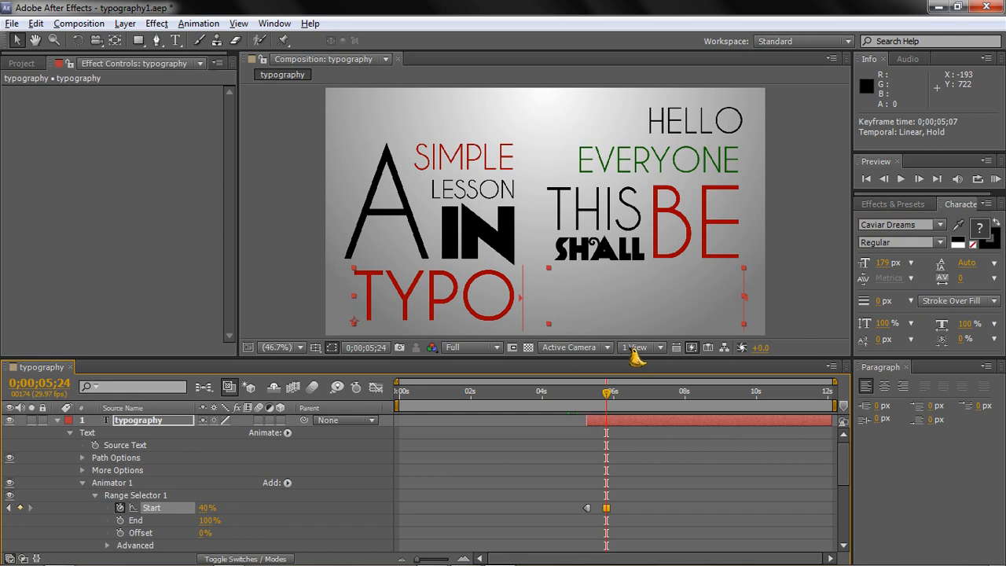
pyautogui.rightClick(607, 506)
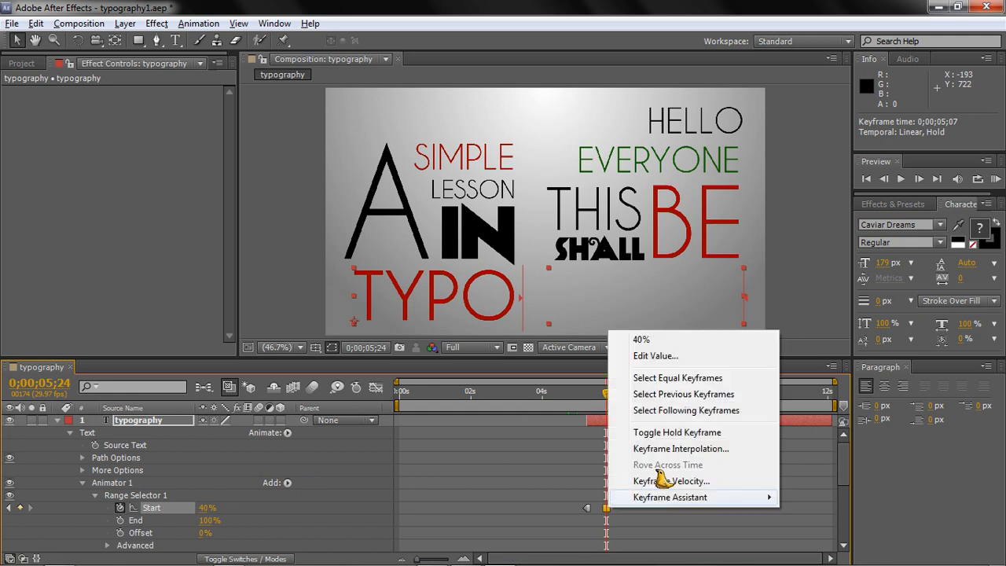
pyautogui.moveTo(622, 490)
pyautogui.click(440, 399)
# Add a 100% Start keyframe at 0;00;06;11 to reveal the whole typography word, and deselect the layer
pyautogui.moveTo(607, 385); pyautogui.dragTo(633, 385)
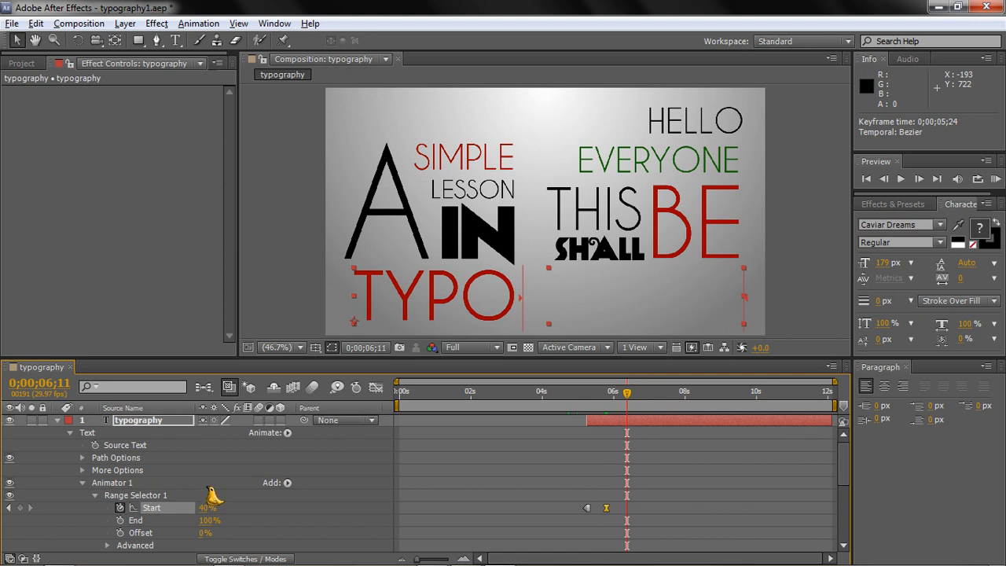
pyautogui.moveTo(206, 507); pyautogui.dragTo(271, 497)
pyautogui.click(293, 292)
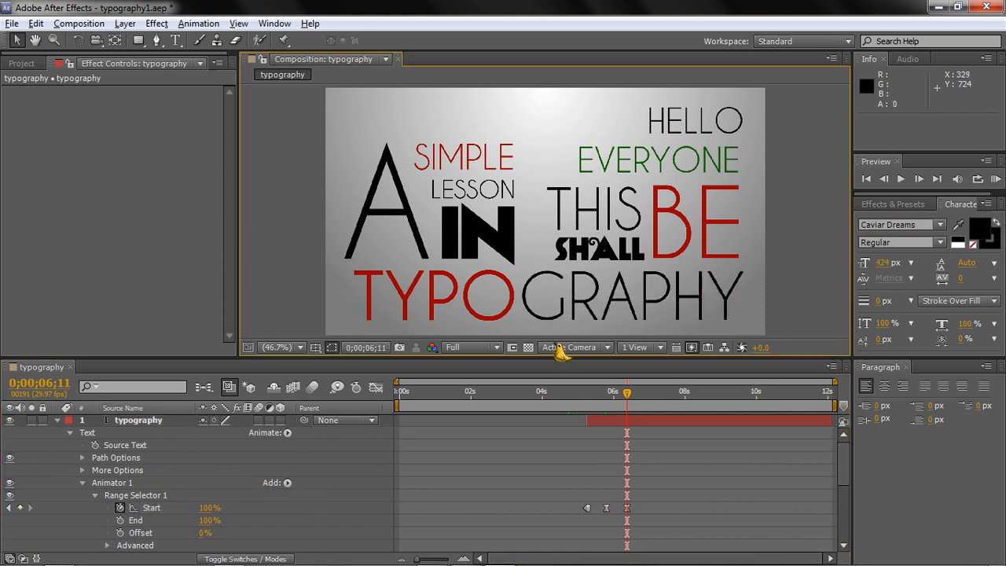
# Preview the composition with audio from the beginning to check the letter-by-letter reveal of the last word
pyautogui.moveTo(627, 384); pyautogui.dragTo(341, 359)
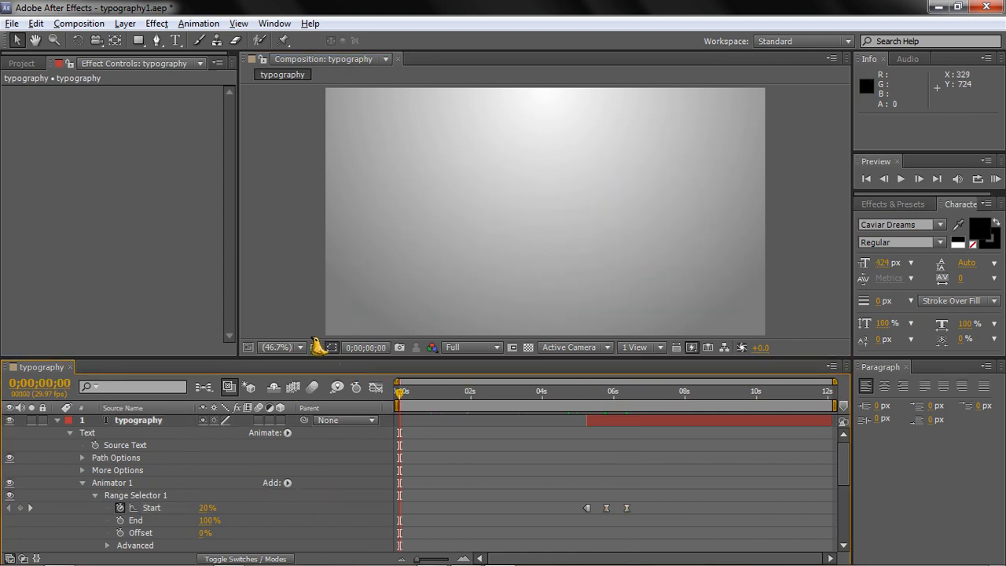
pyautogui.press('KP_0')
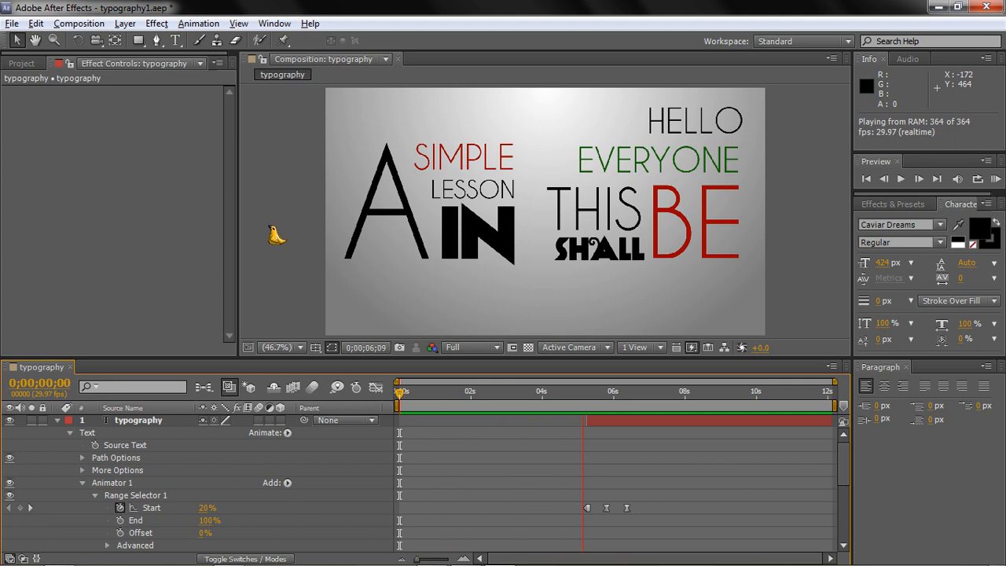
pyautogui.press('space')
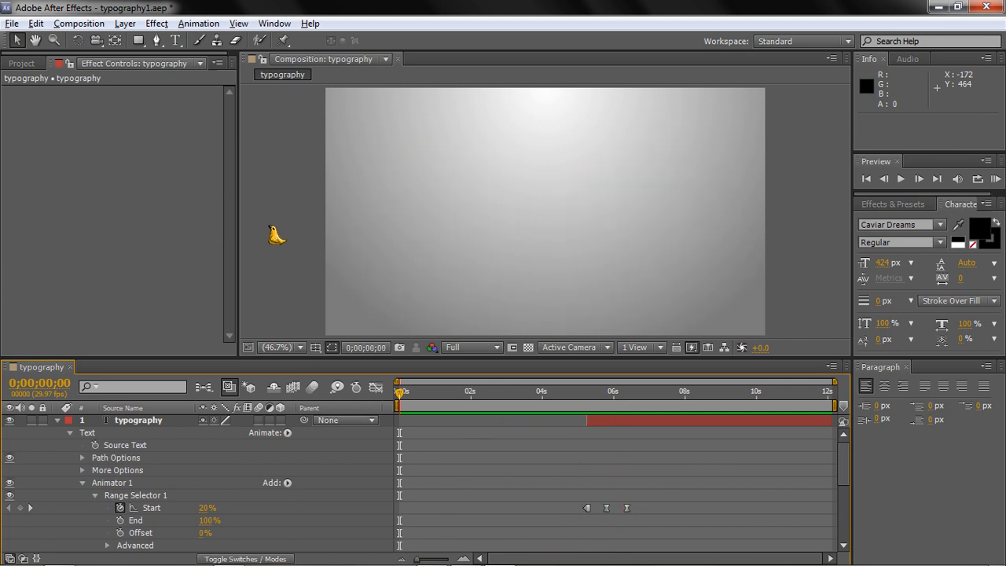